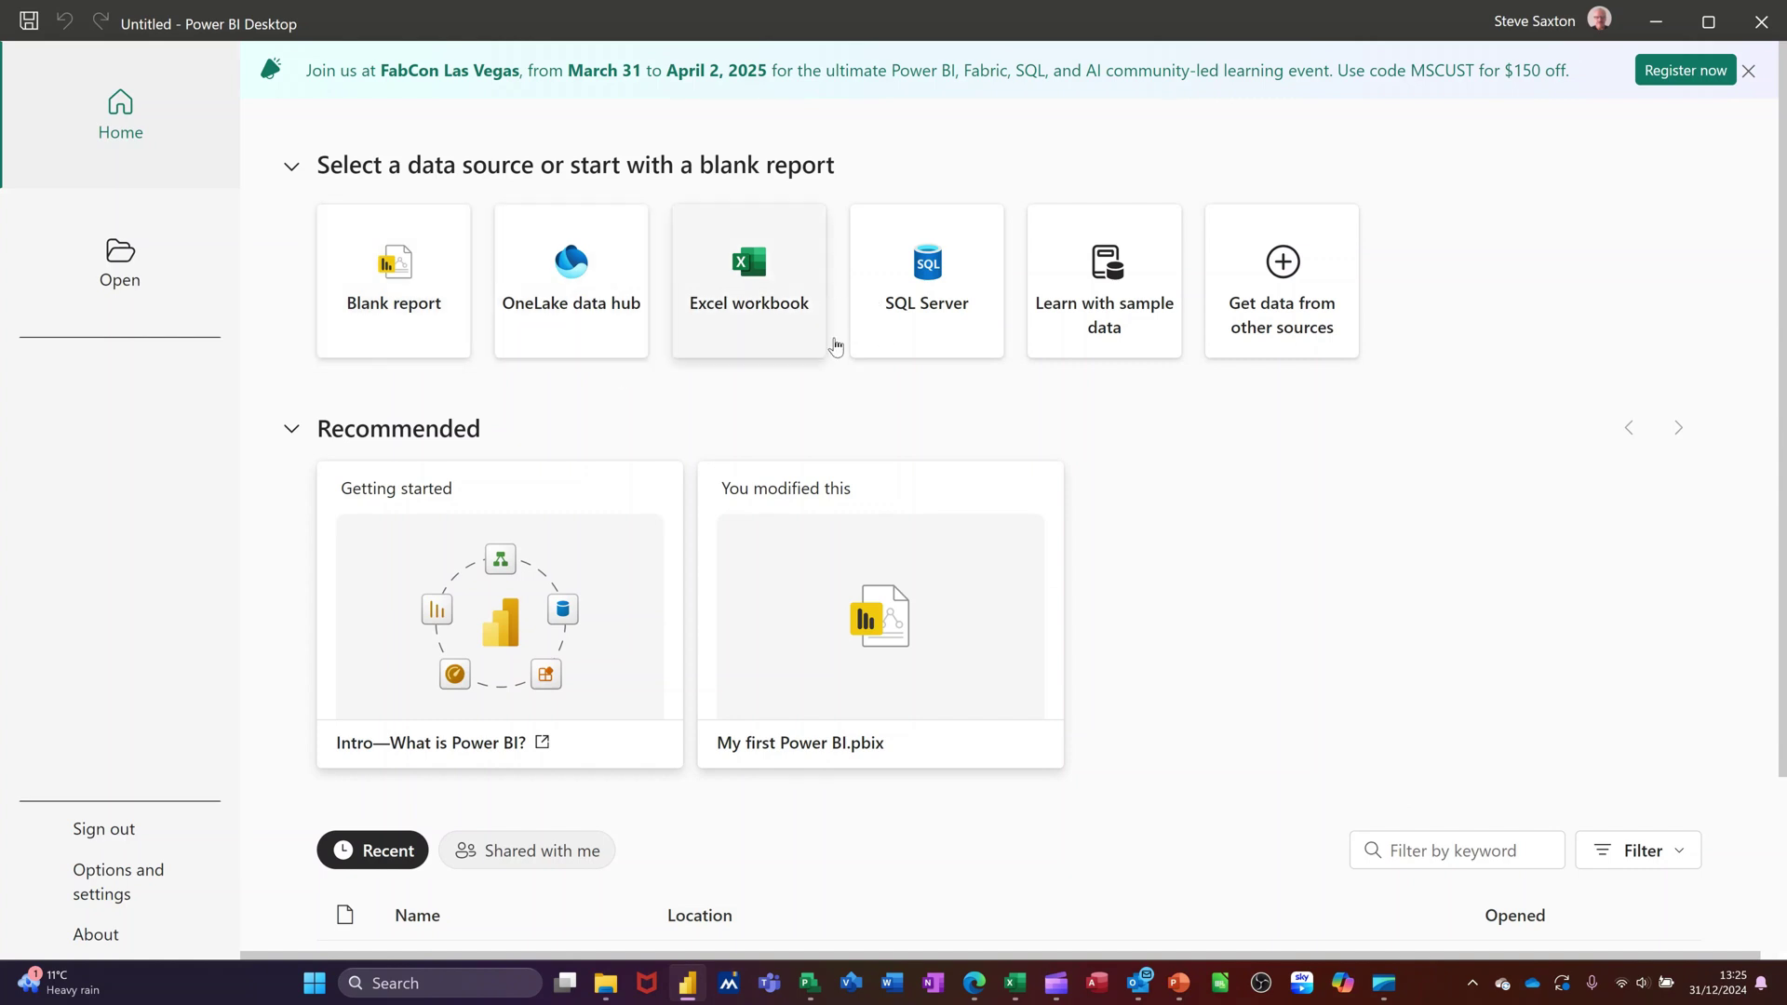
Step: Load the Customer table from the Customers Excel workbook and expand its field list
left_click(828, 307)
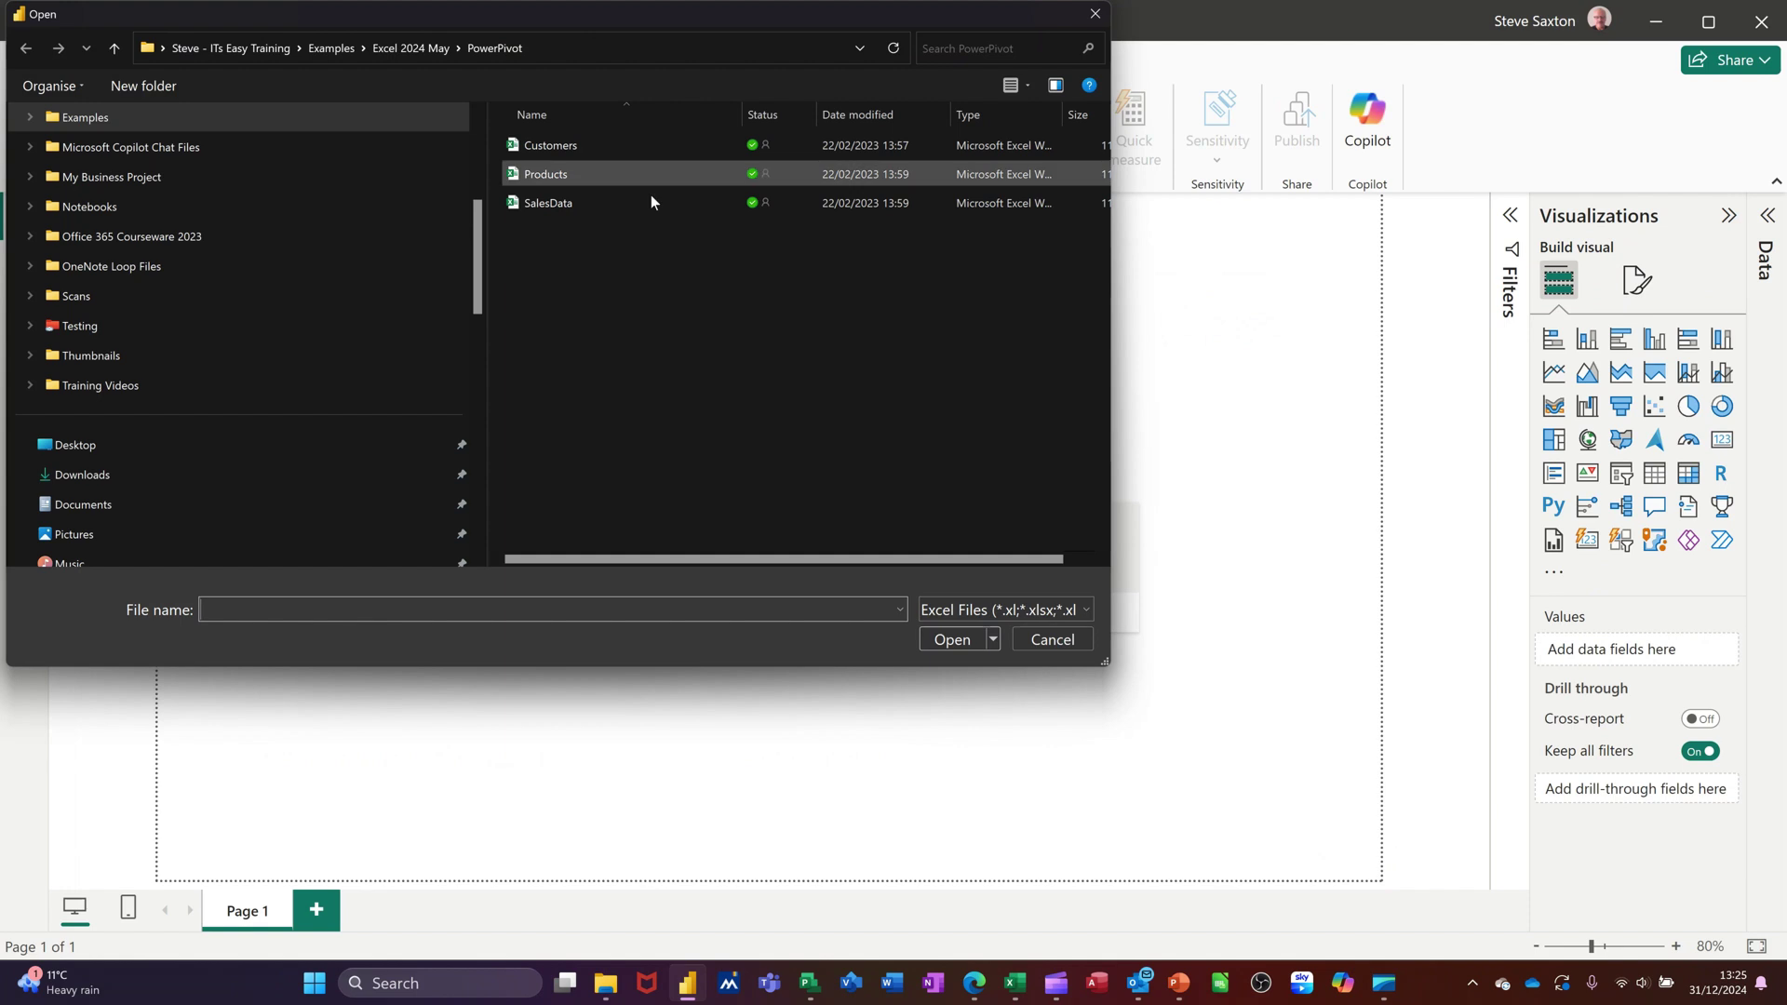
double_click(601, 161)
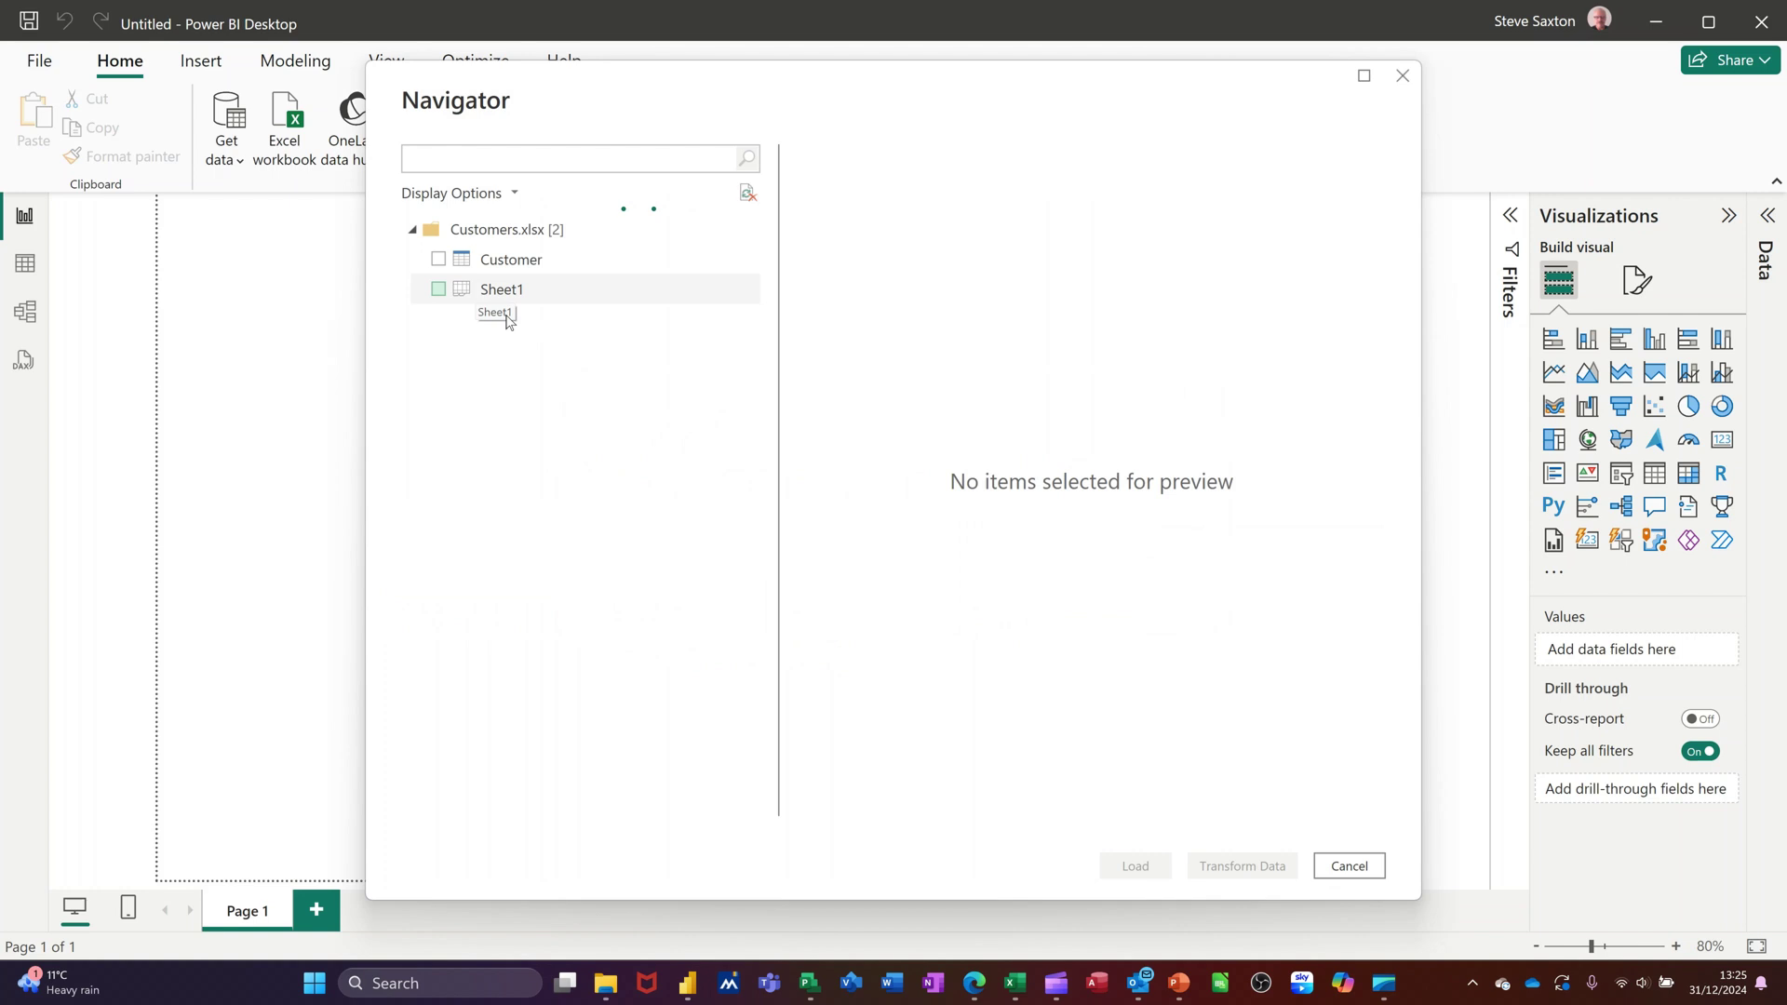
left_click(494, 262)
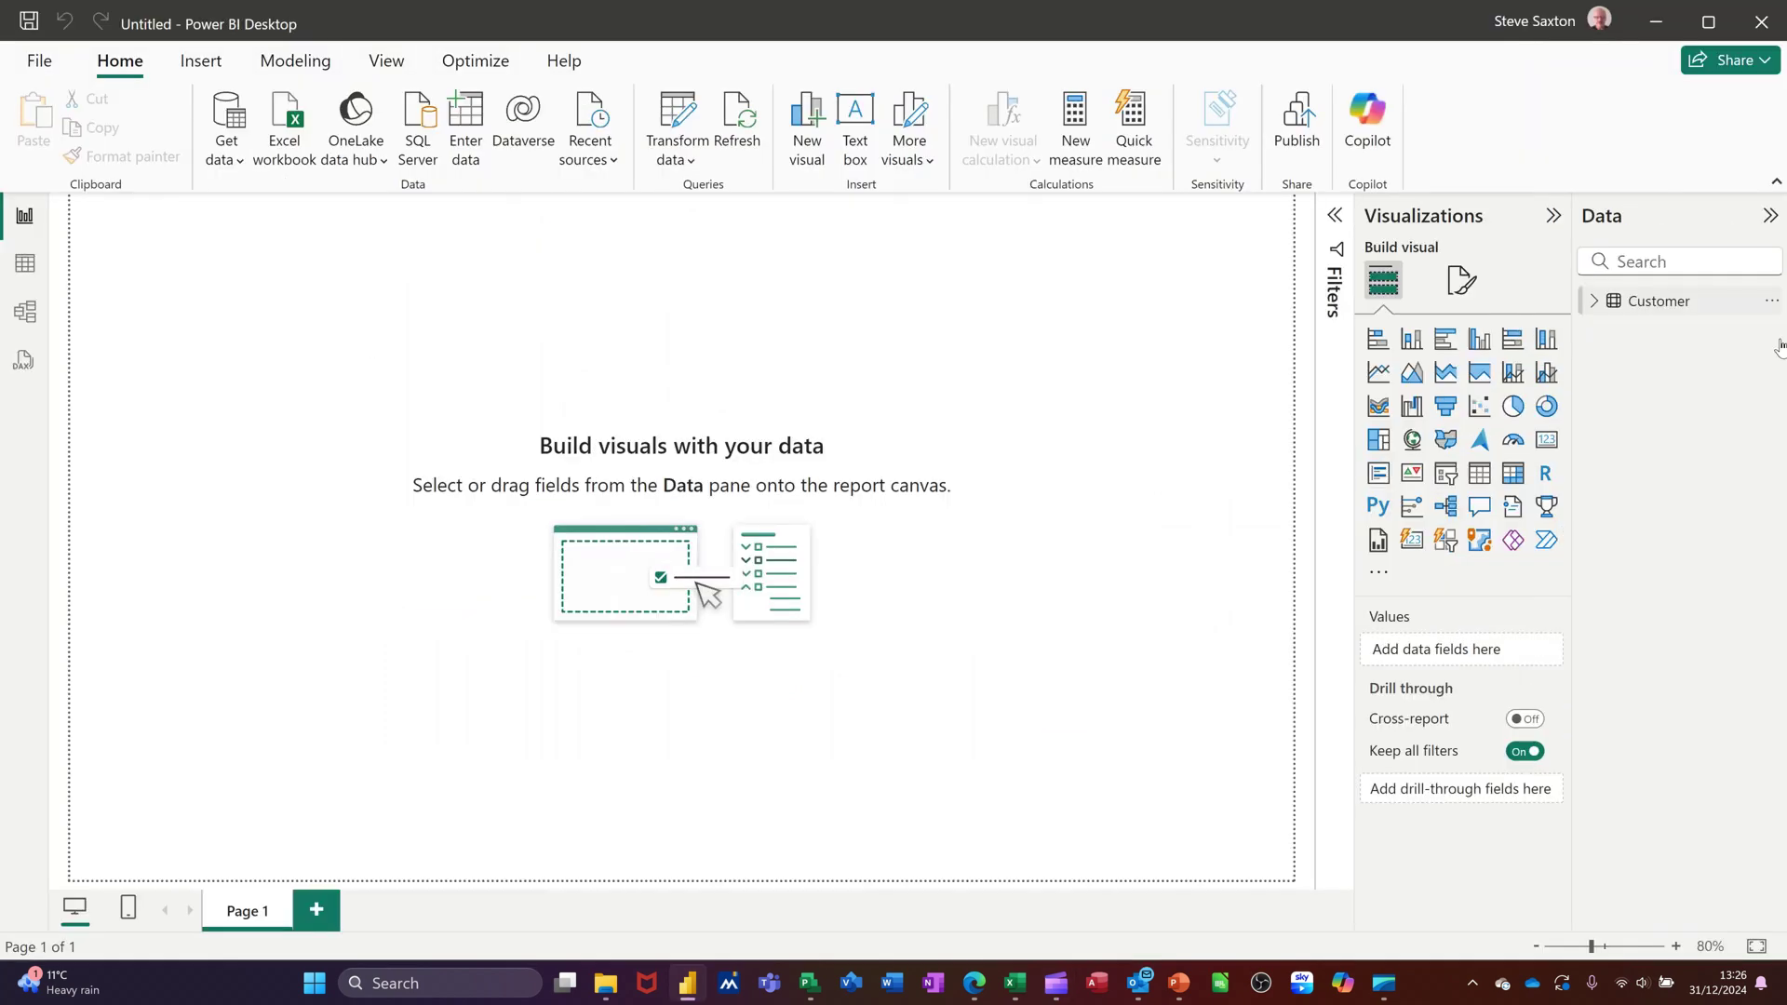
left_click(1594, 300)
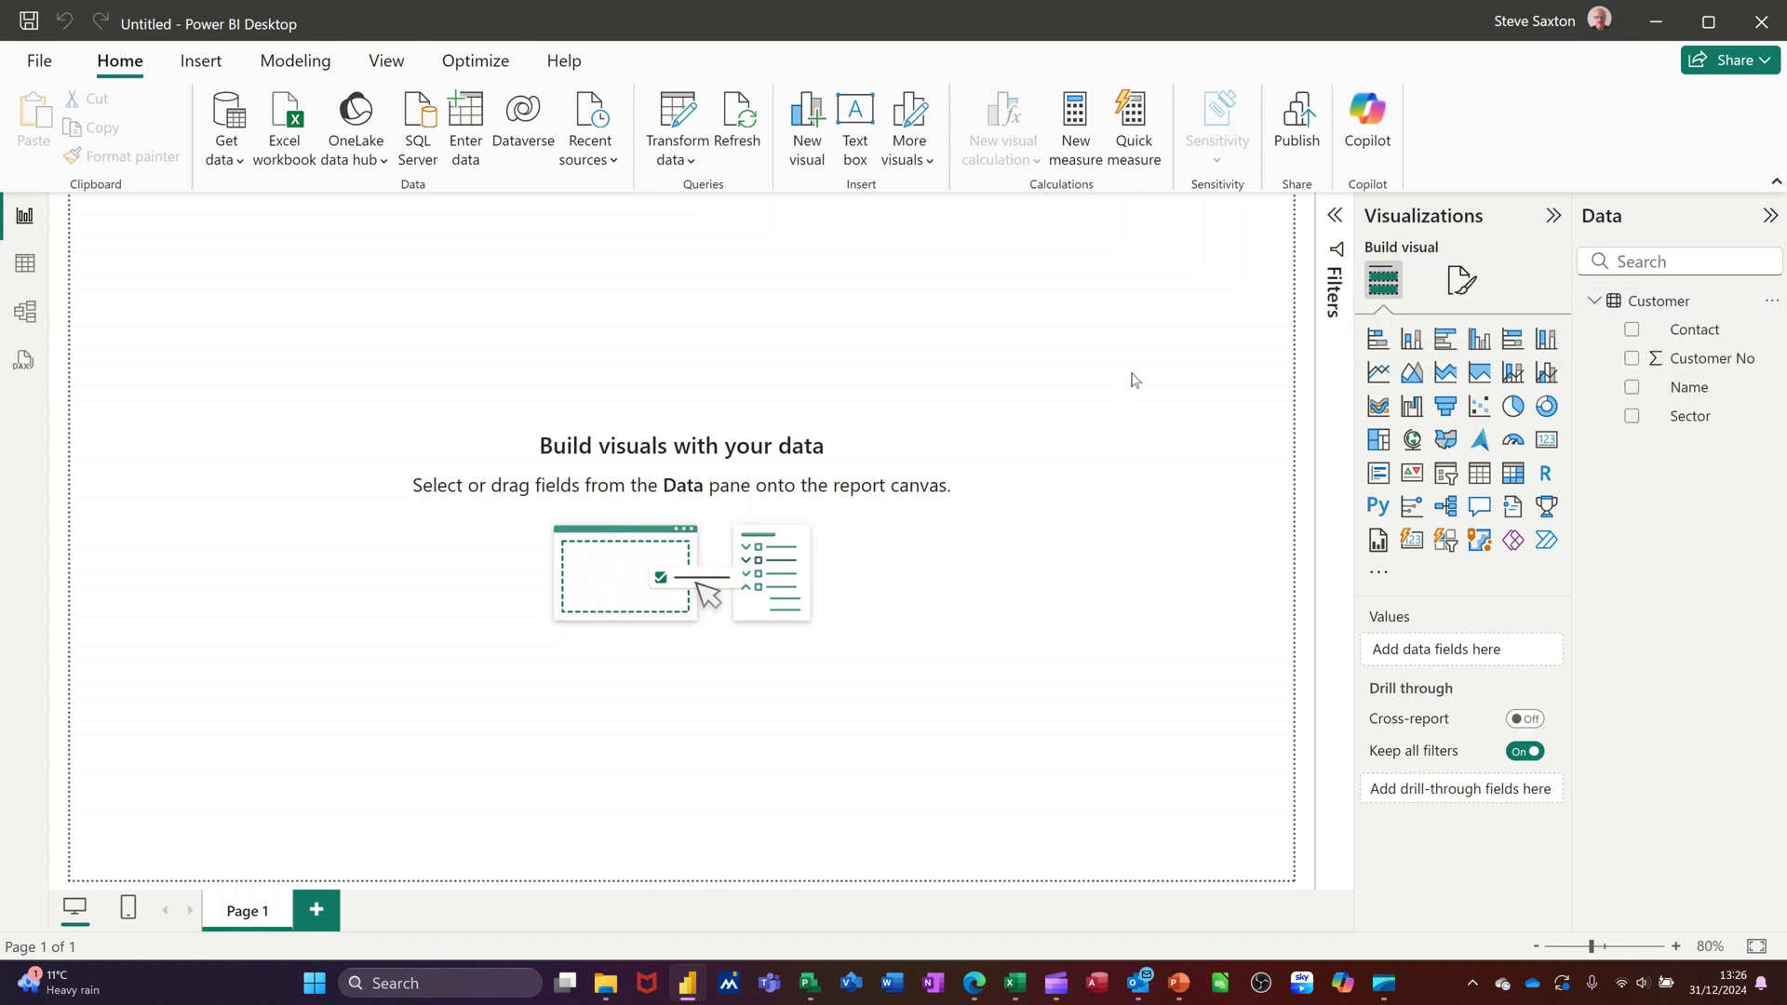
Step: Load the Products table from the Products Excel workbook and expand its field list
left_click(322, 135)
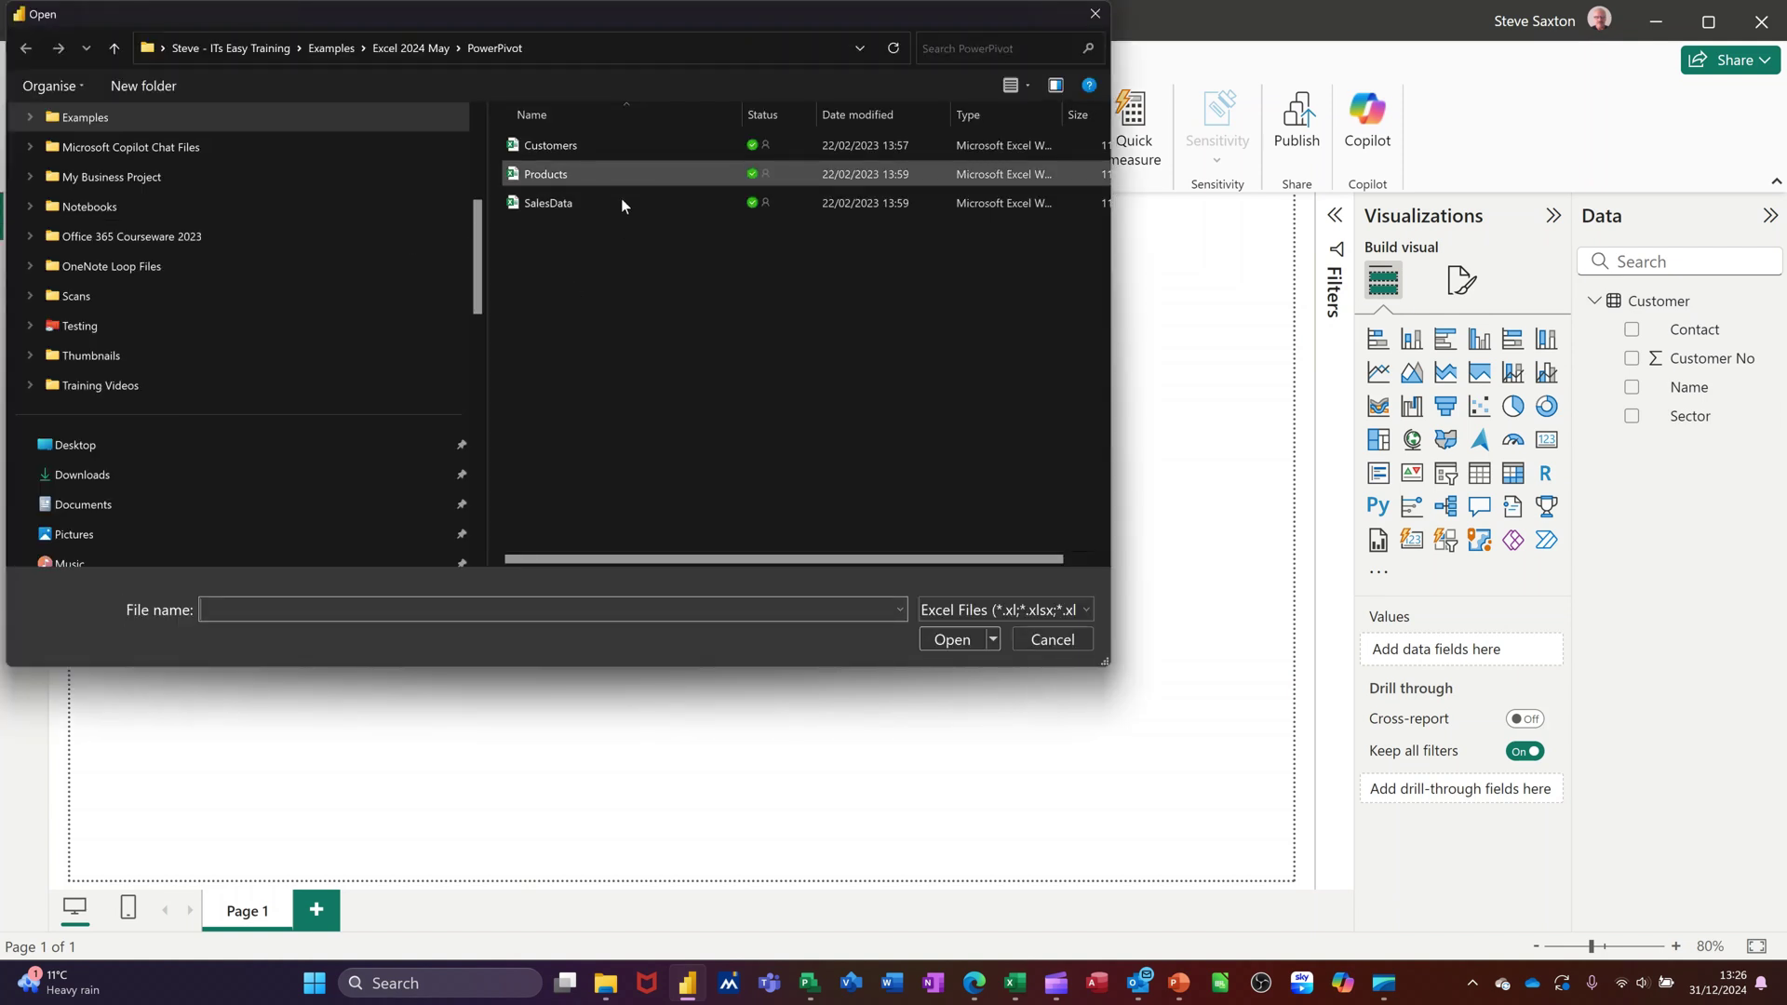
double_click(621, 177)
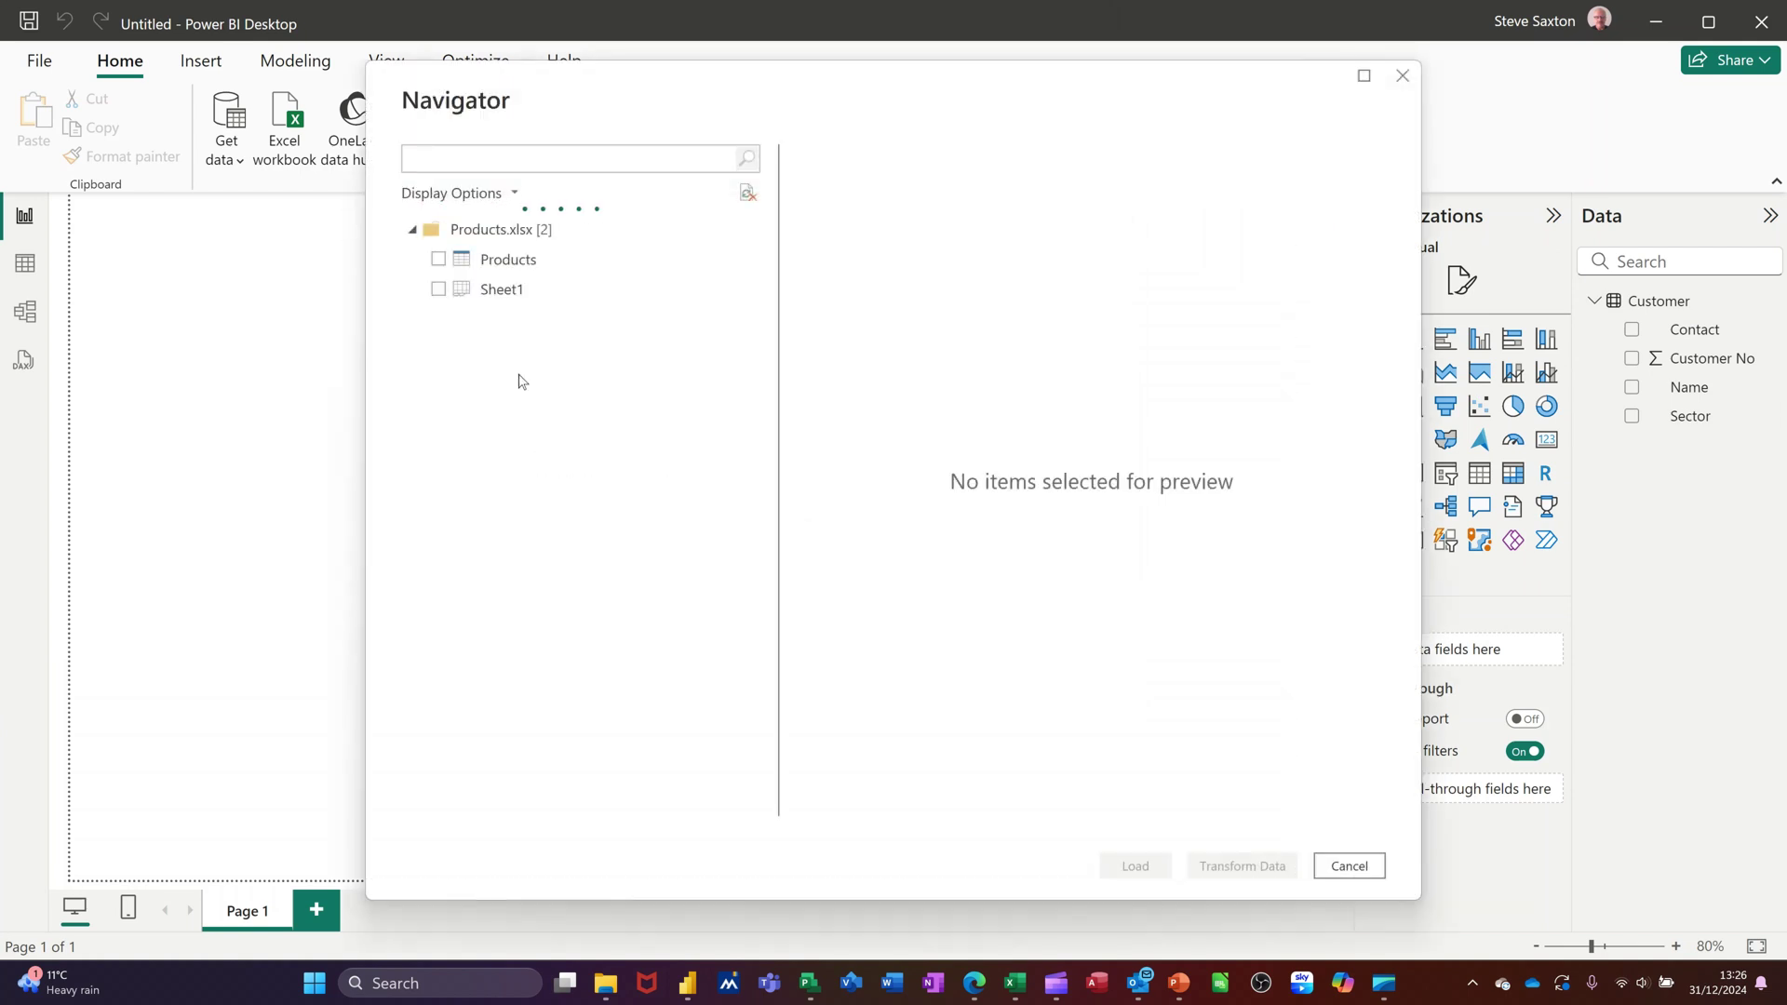
left_click(494, 260)
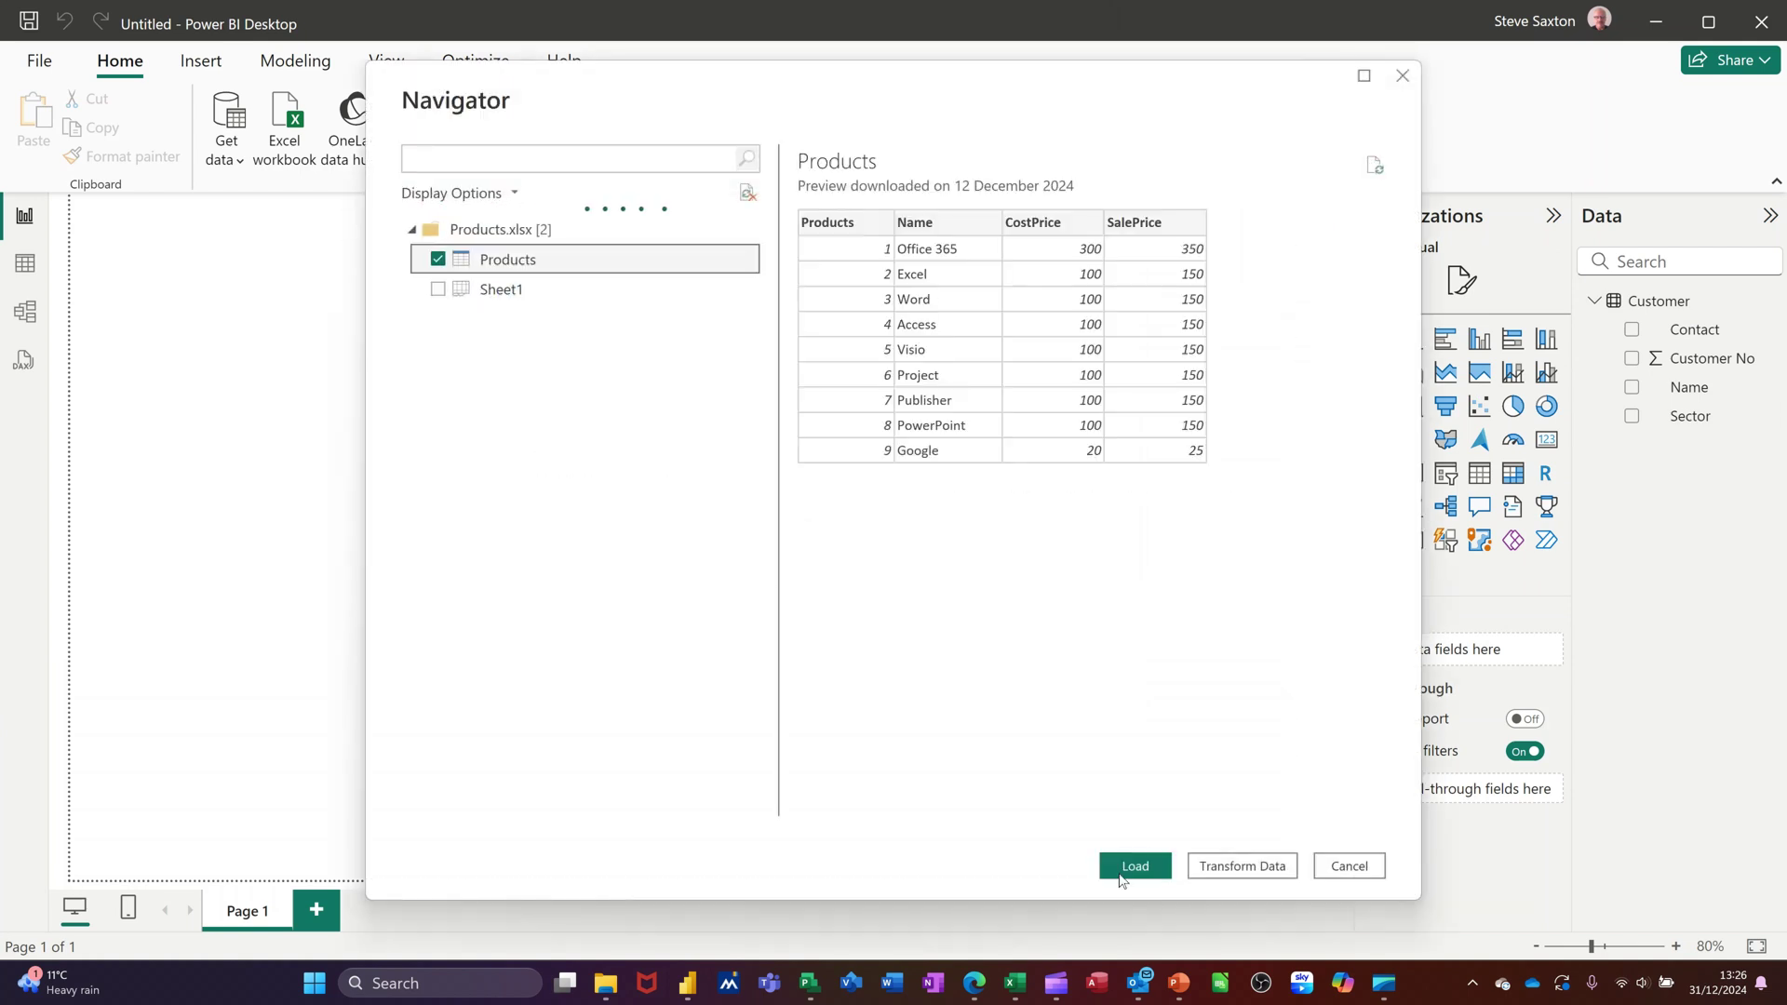
left_click(1262, 980)
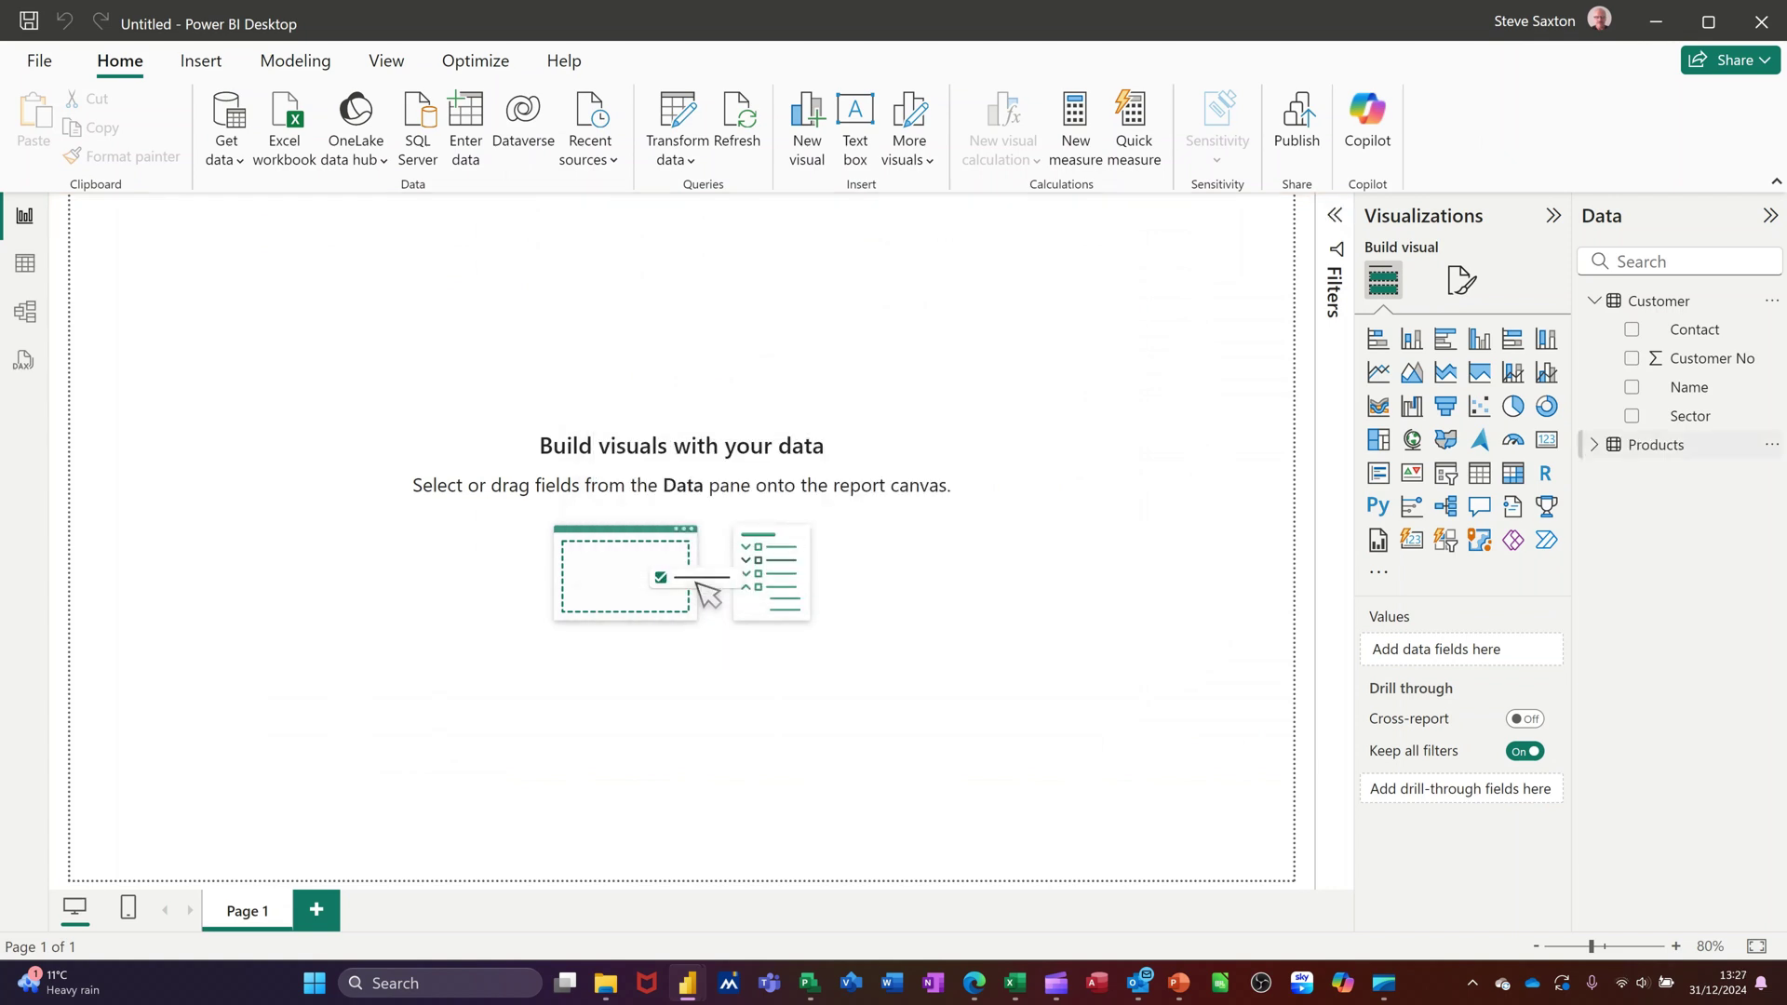
left_click(1593, 445)
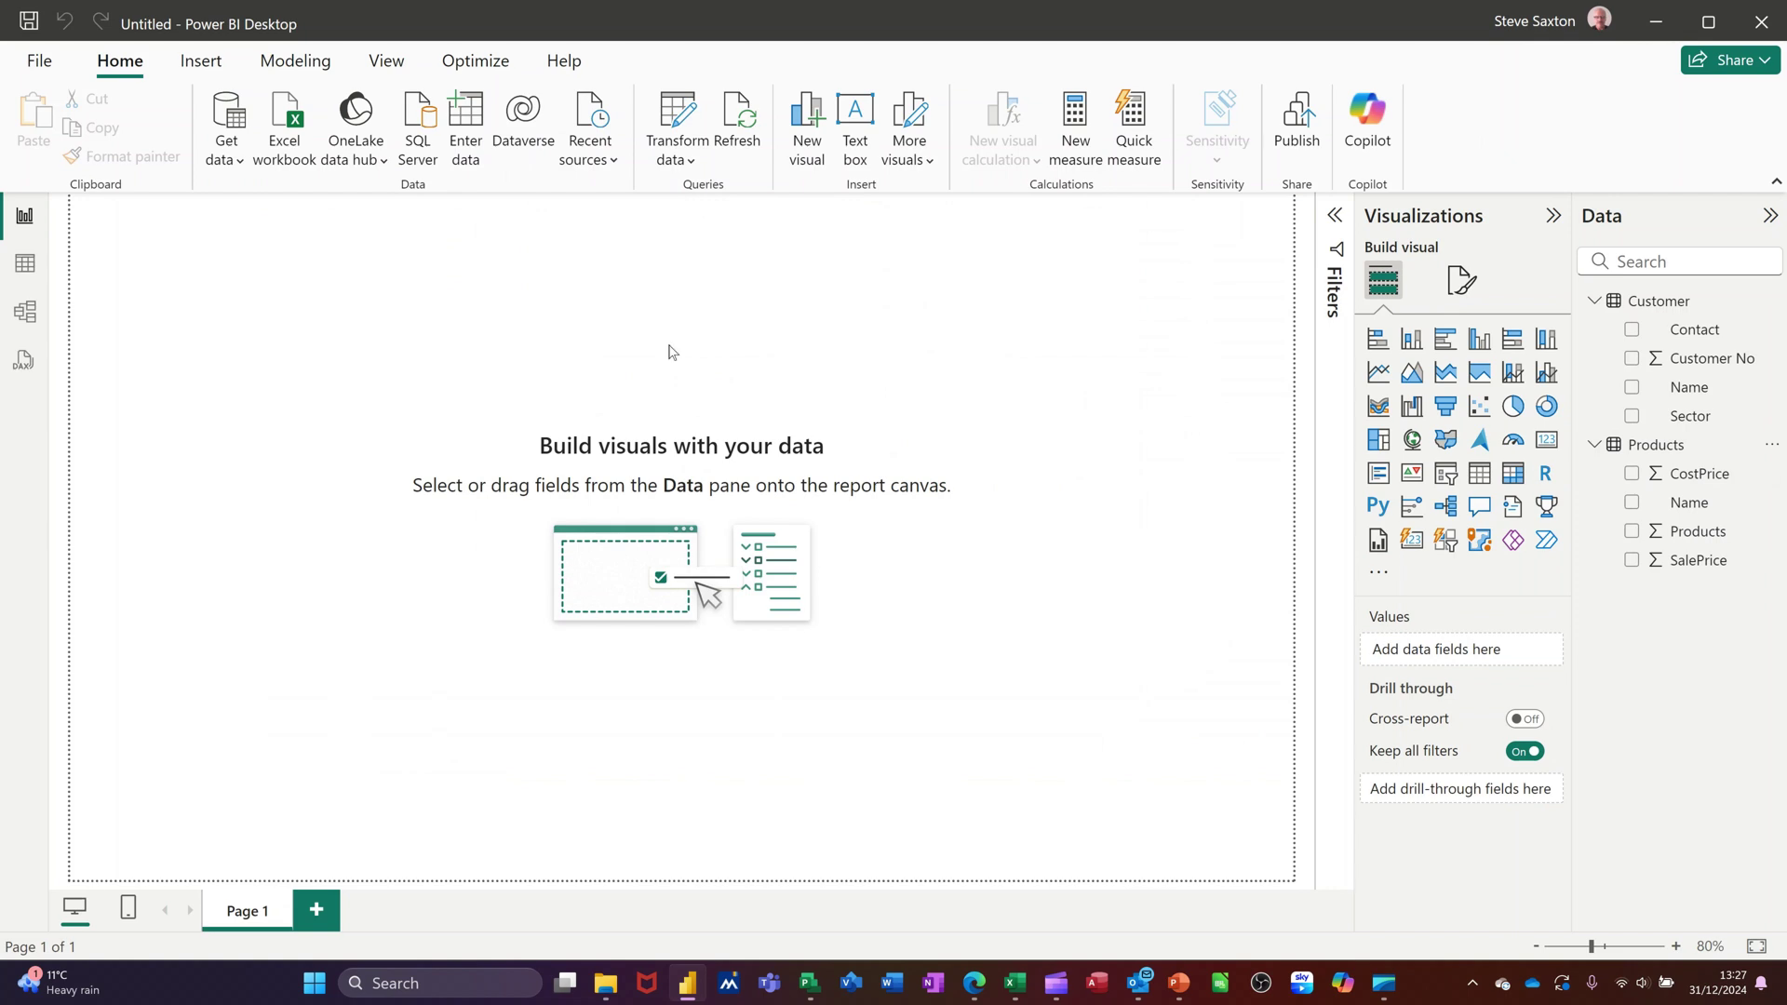
Step: Load the Sales table from the SalesData Excel workbook and show all tables in the model view
left_click(321, 138)
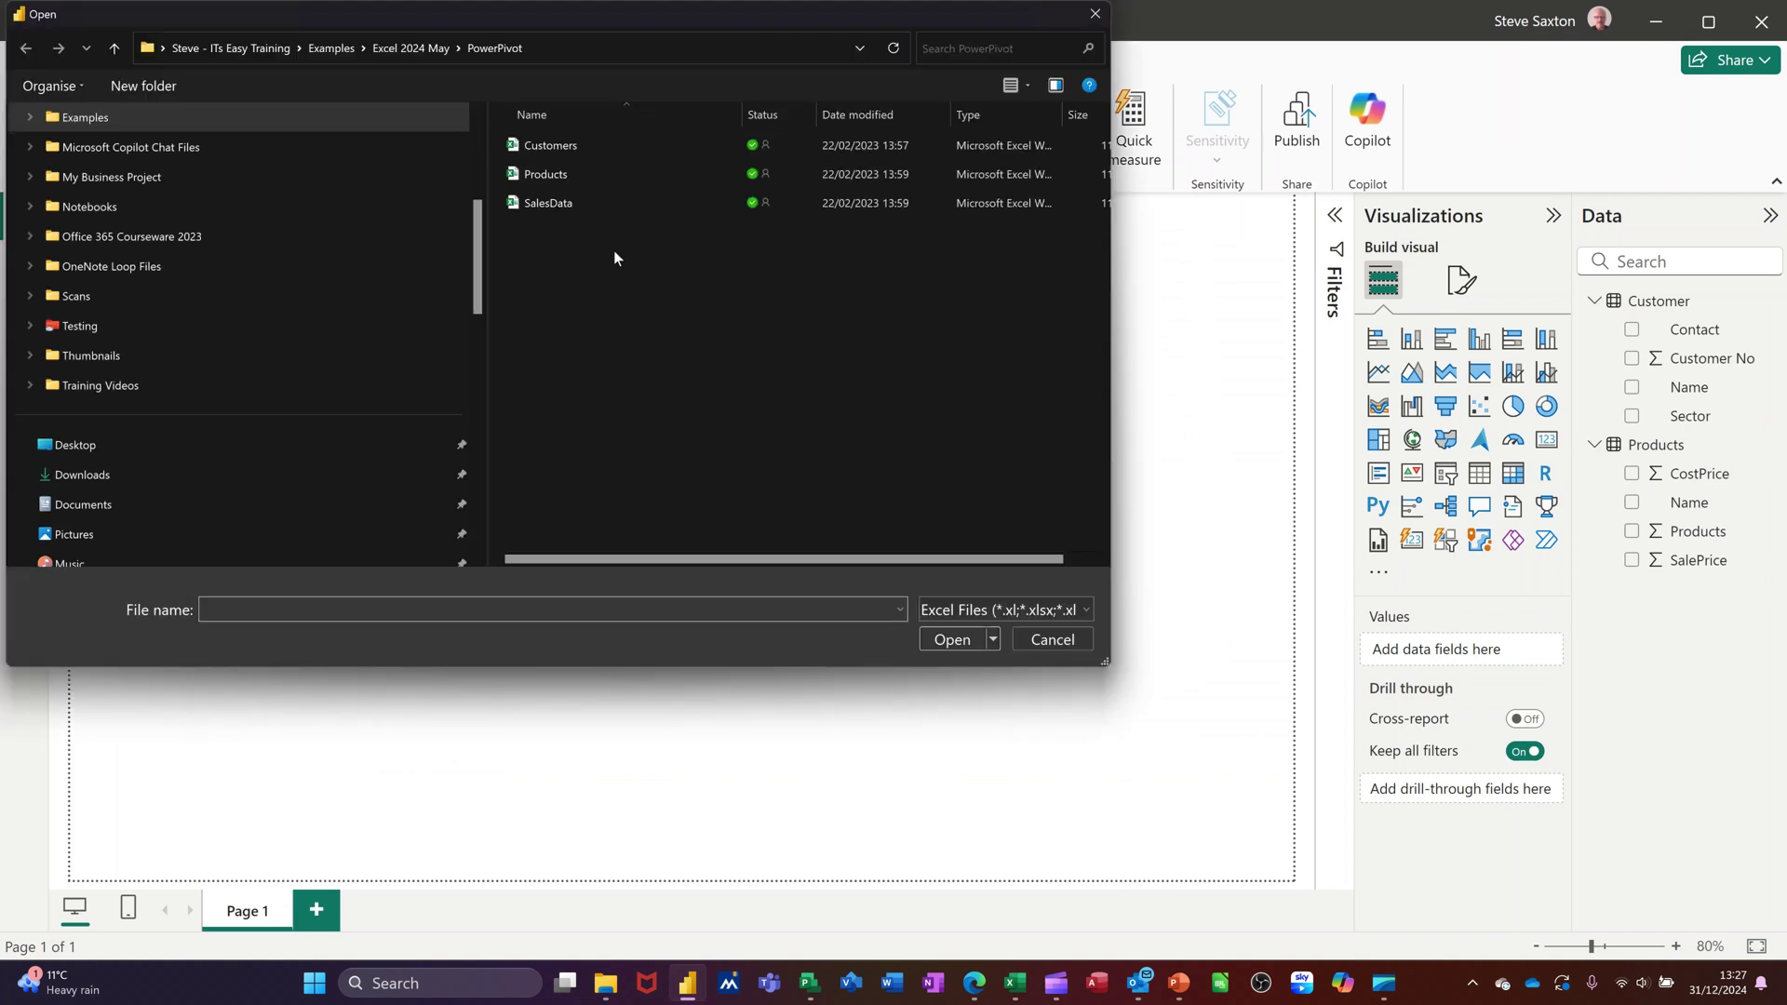
double_click(607, 212)
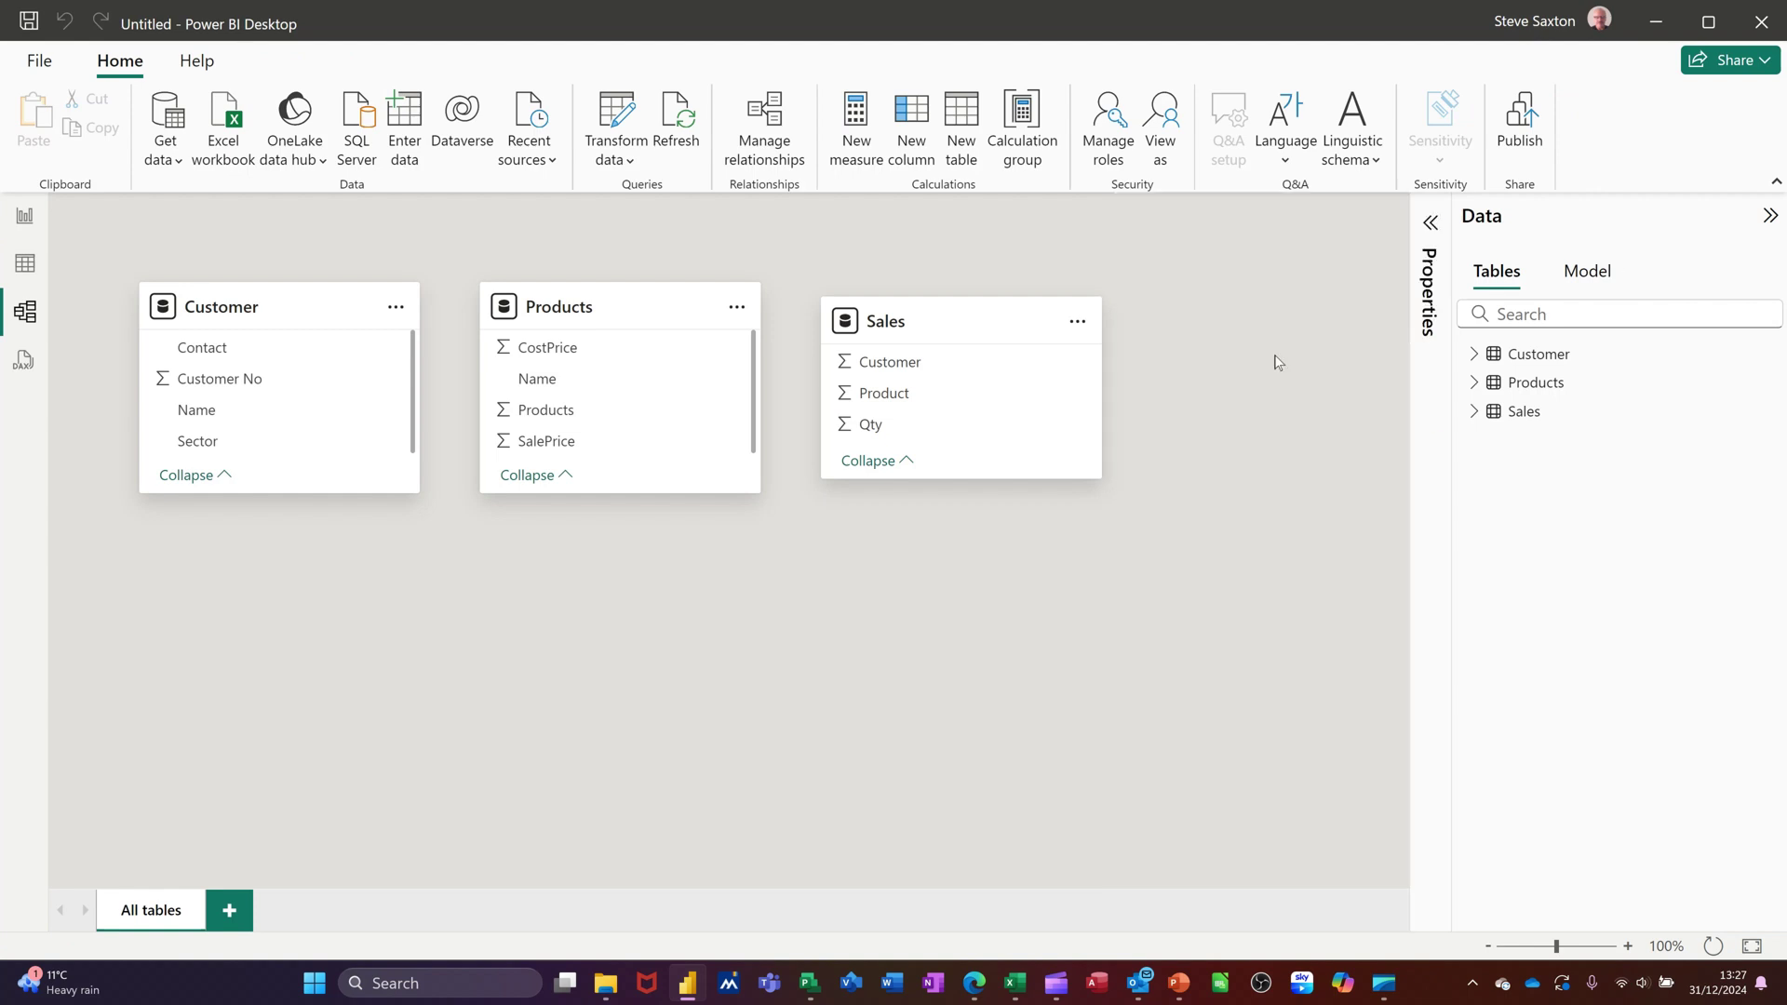
Step: Arrange the model diagram with Sales below and between Customer and Products, and heighten the Customer and Products tables to show all fields
left_click_drag(1057, 396, 558, 702)
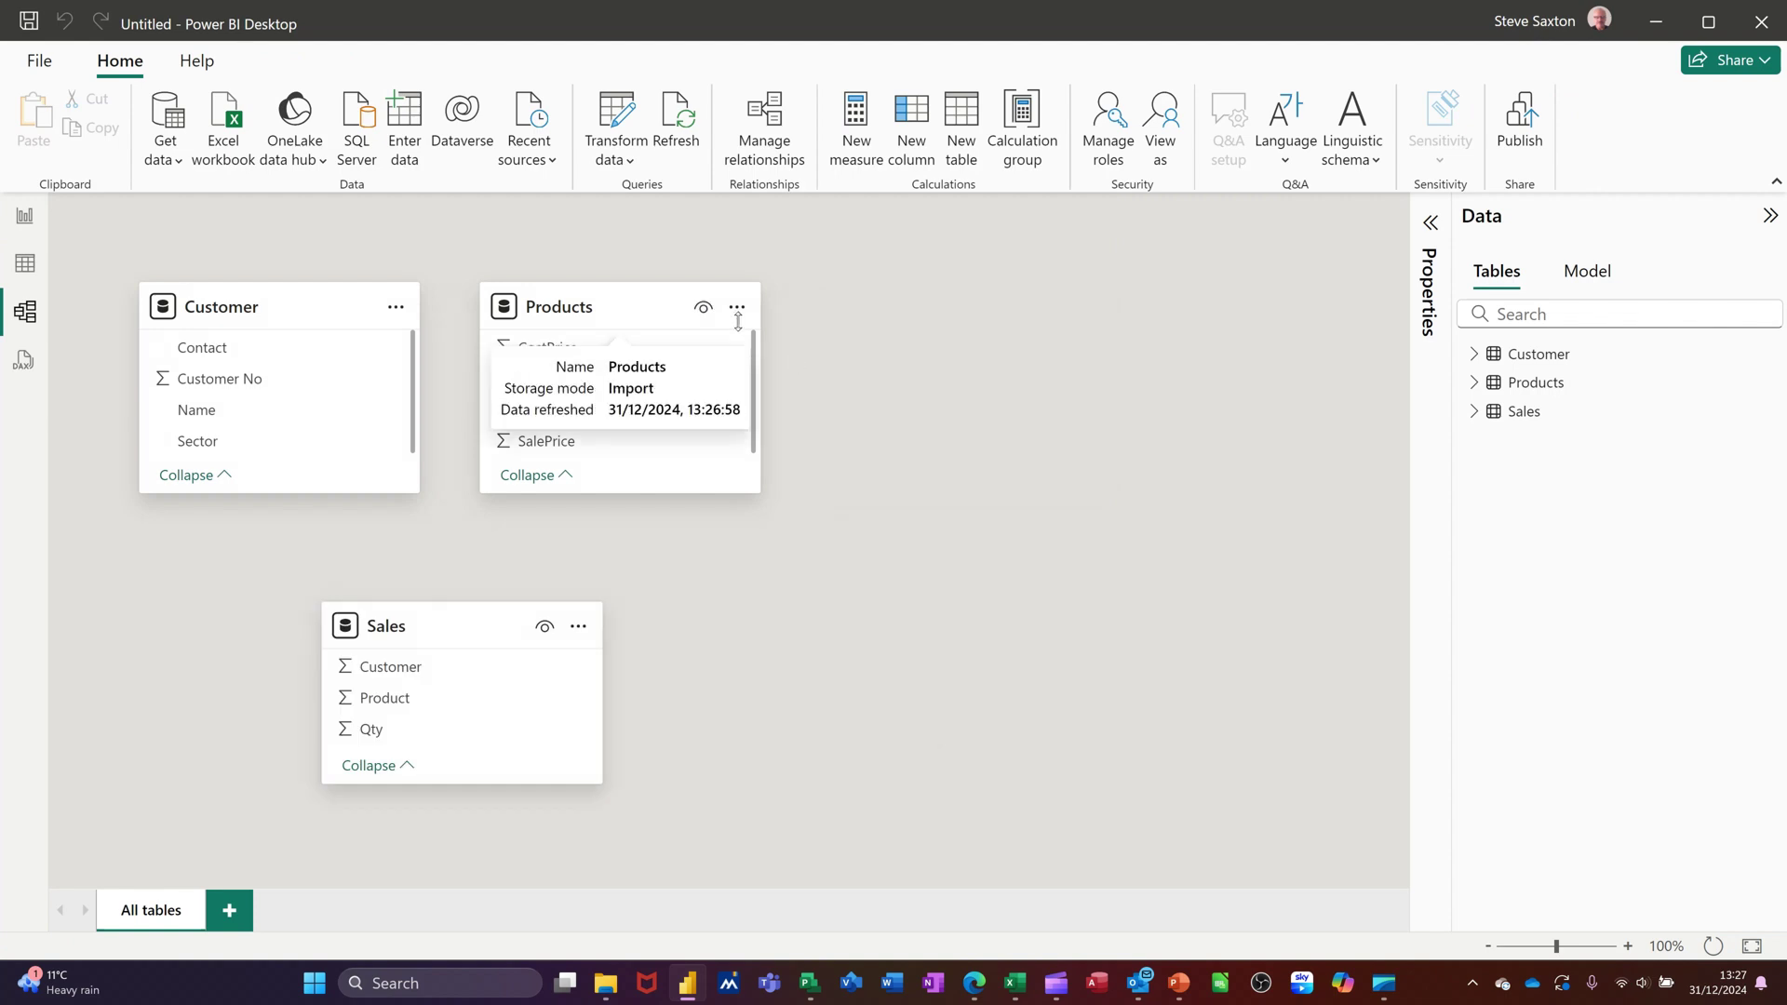
left_click_drag(746, 333, 969, 336)
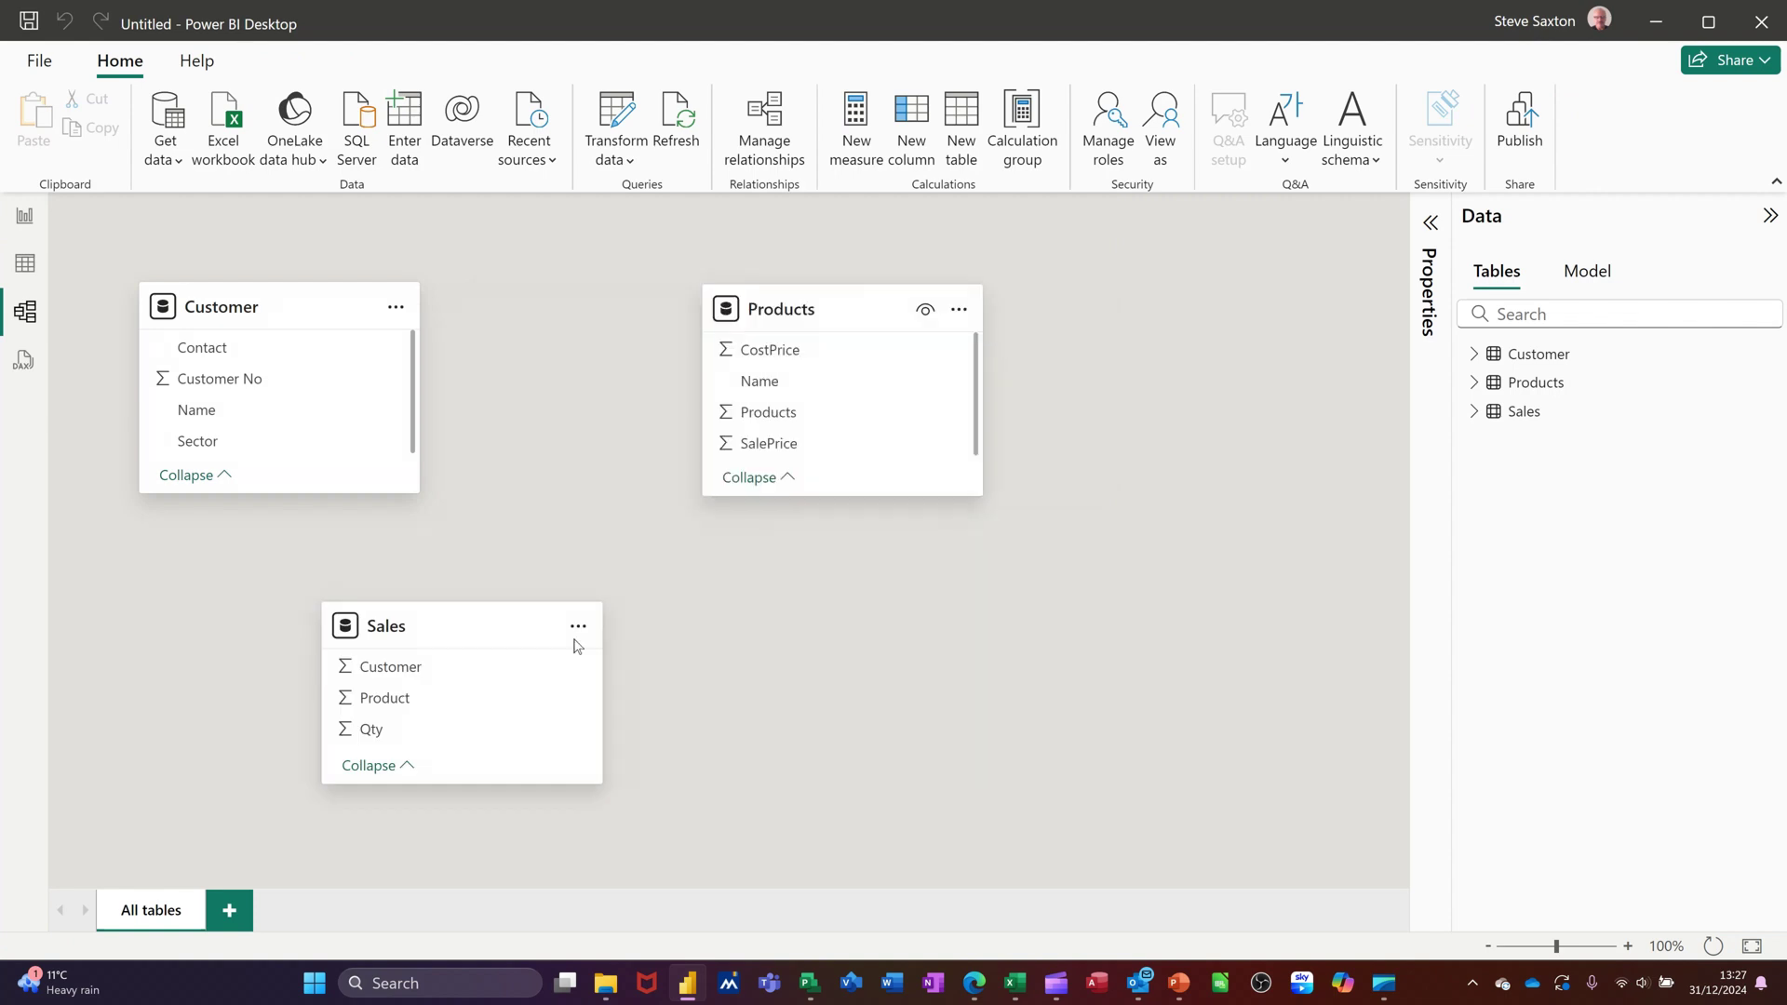
left_click_drag(539, 699, 633, 704)
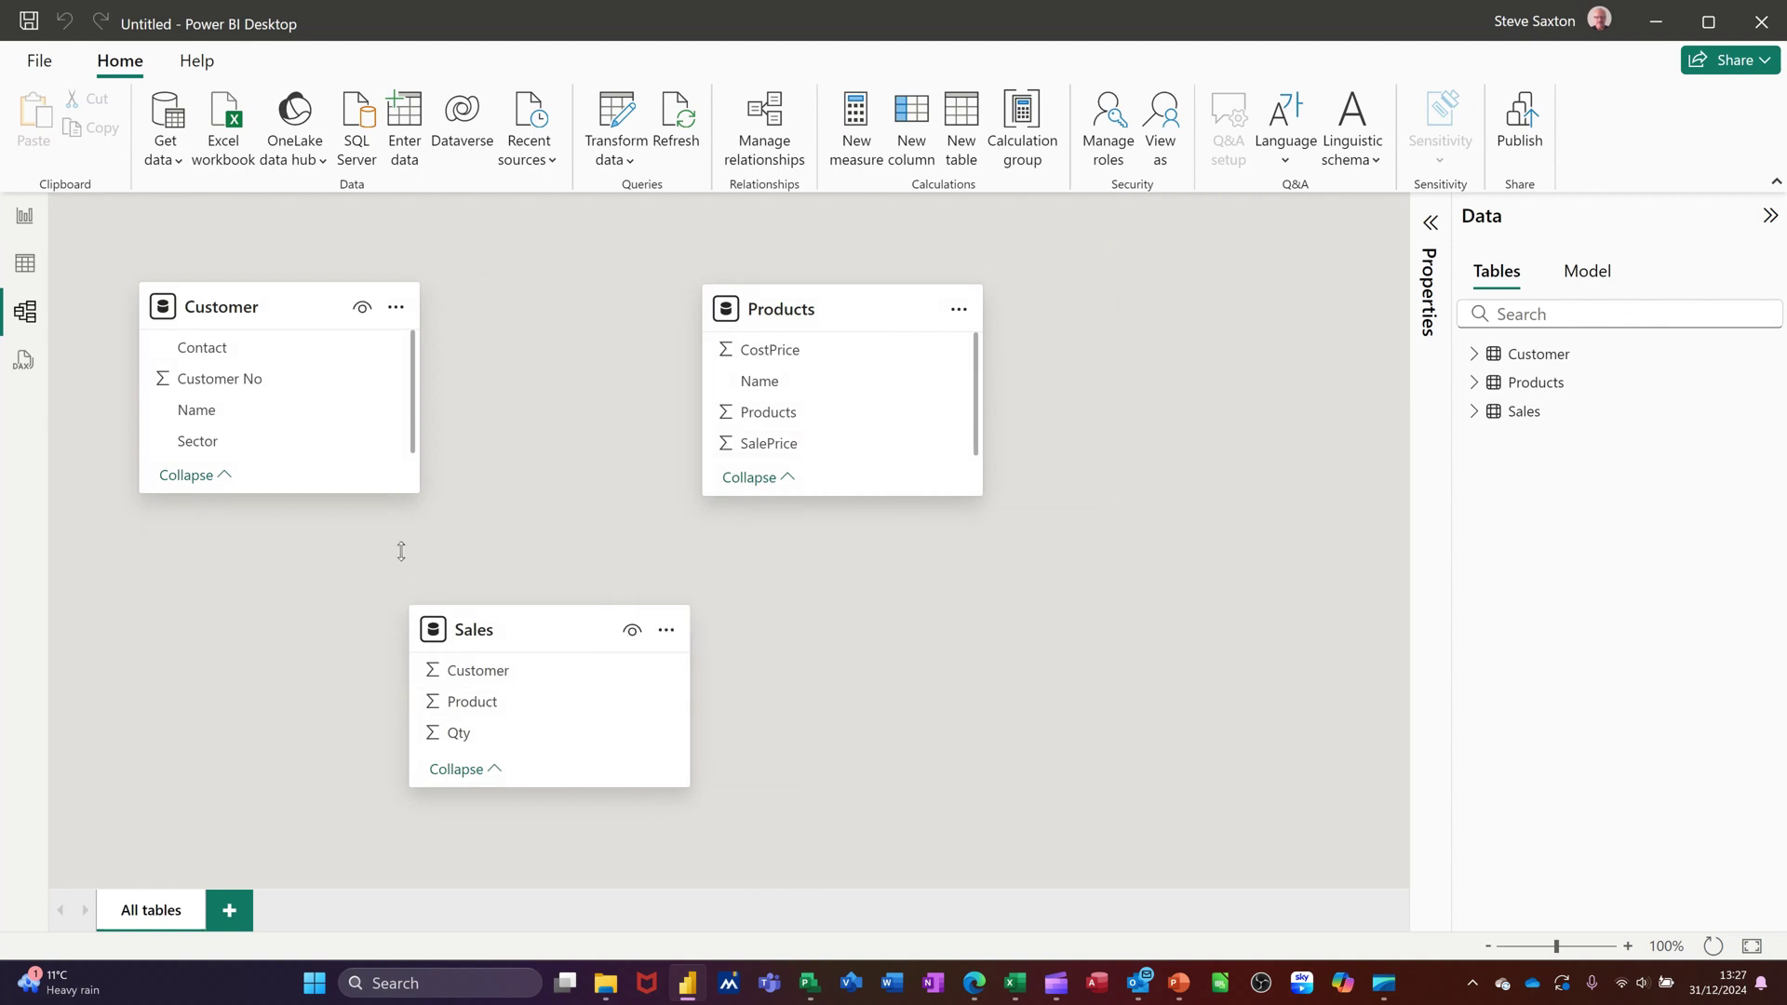
left_click_drag(396, 493, 389, 606)
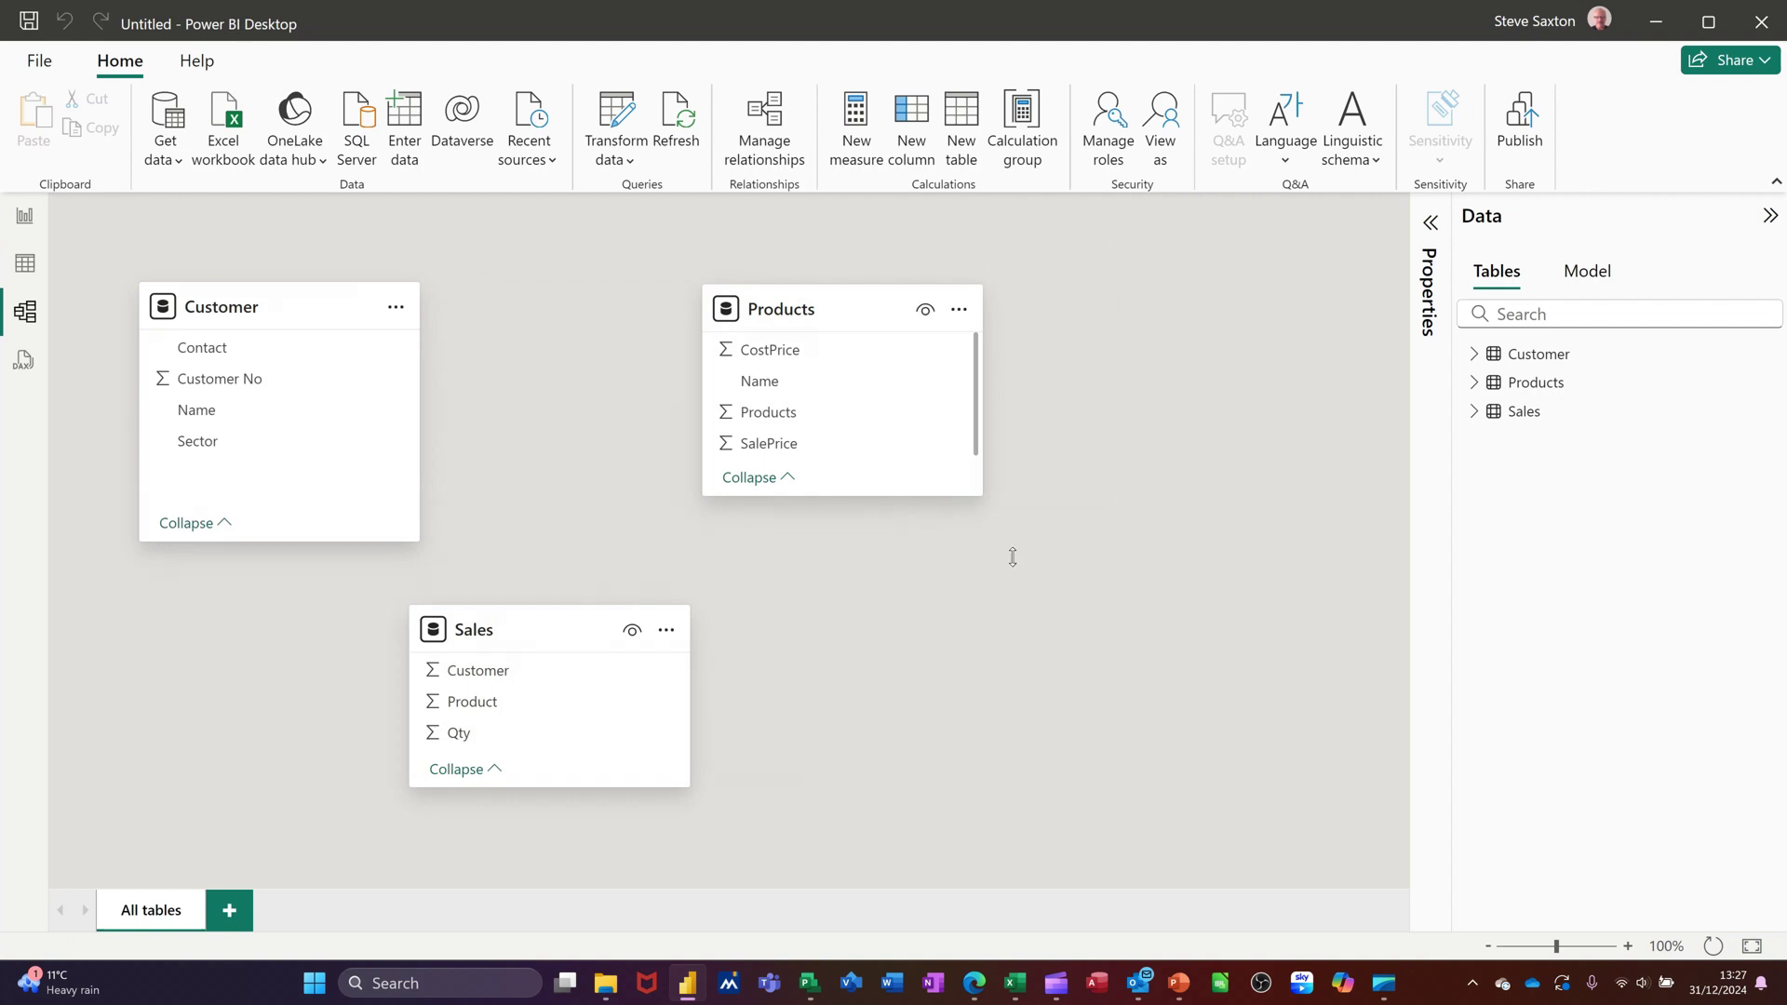
left_click_drag(1013, 556, 1010, 559)
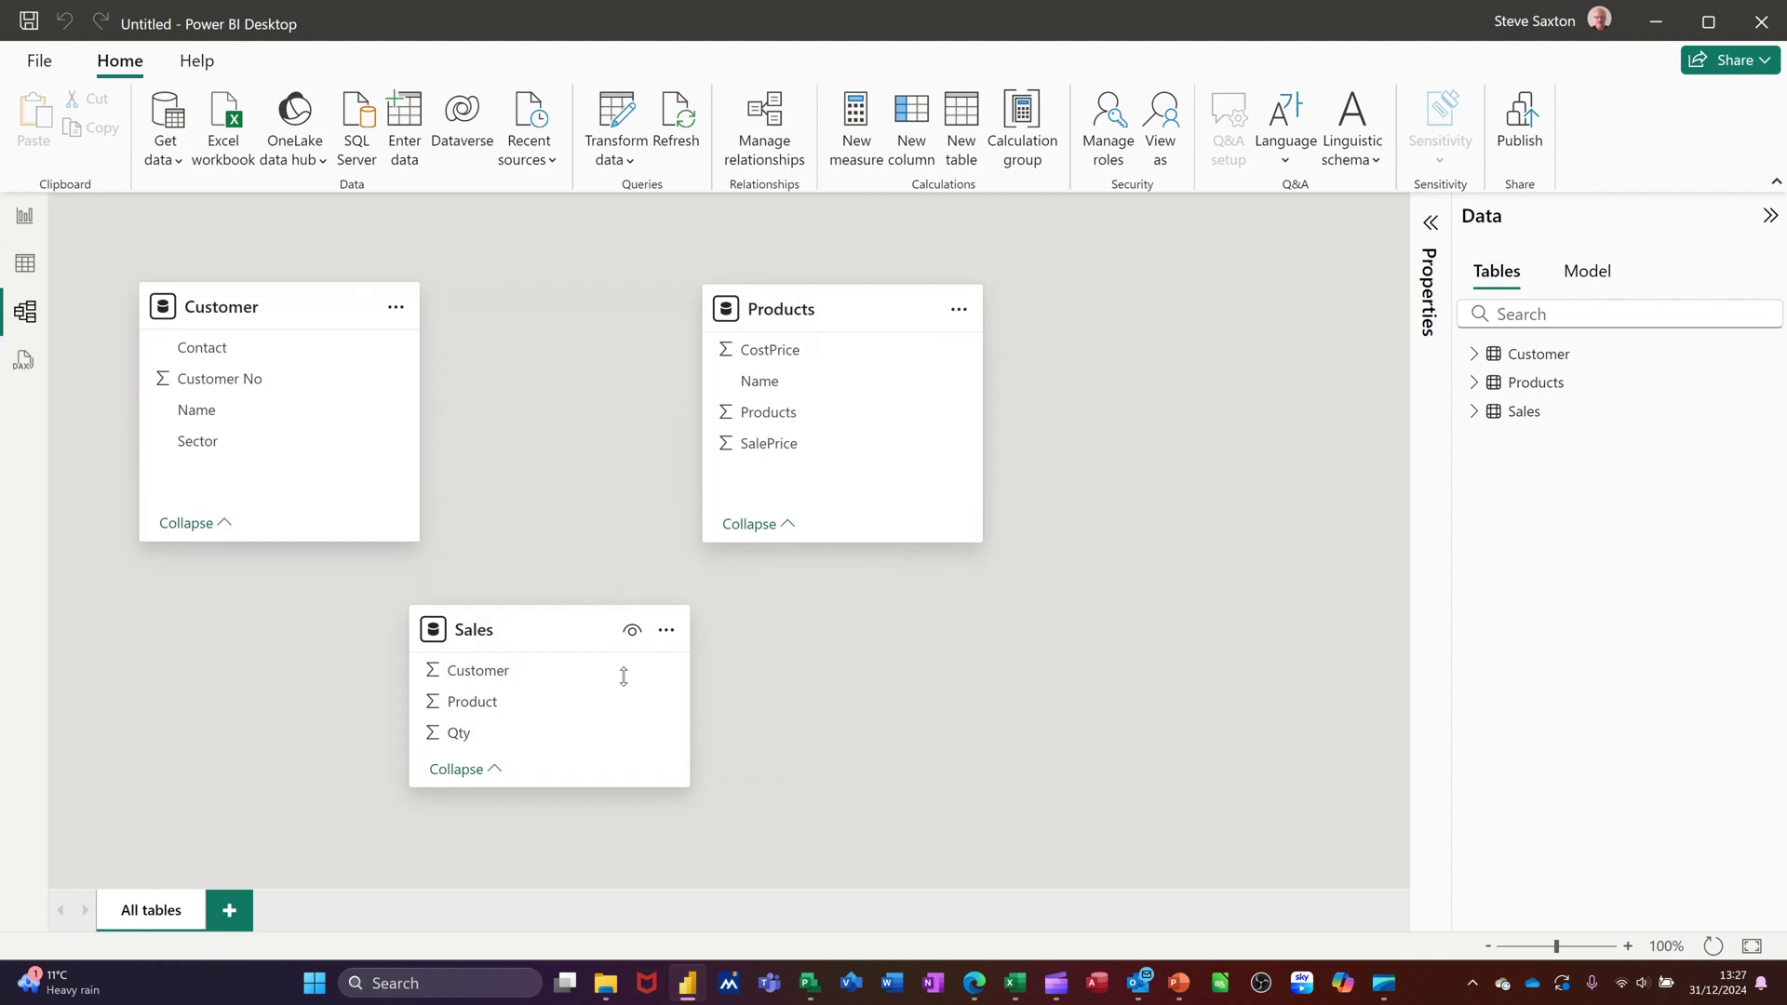
left_click_drag(614, 700, 636, 699)
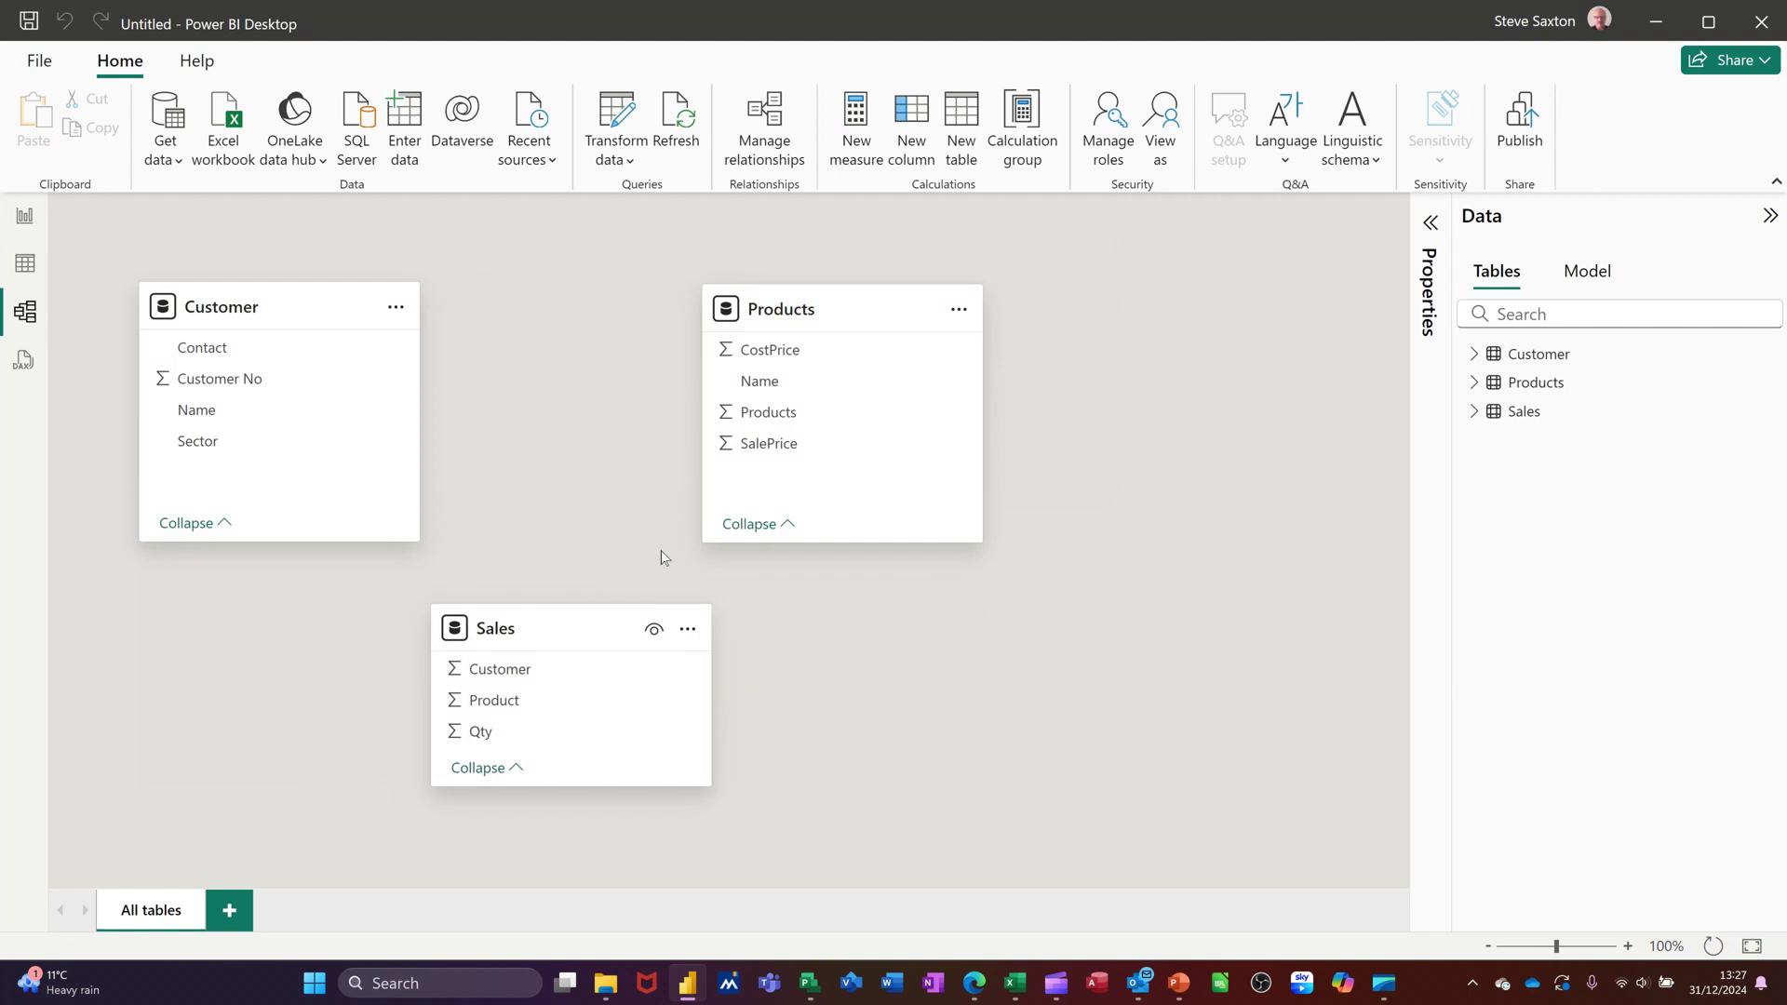
Step: Create one-to-many relationships from Customer No to the Sales Customer field and from Products to the Sales Product field
left_click(232, 378)
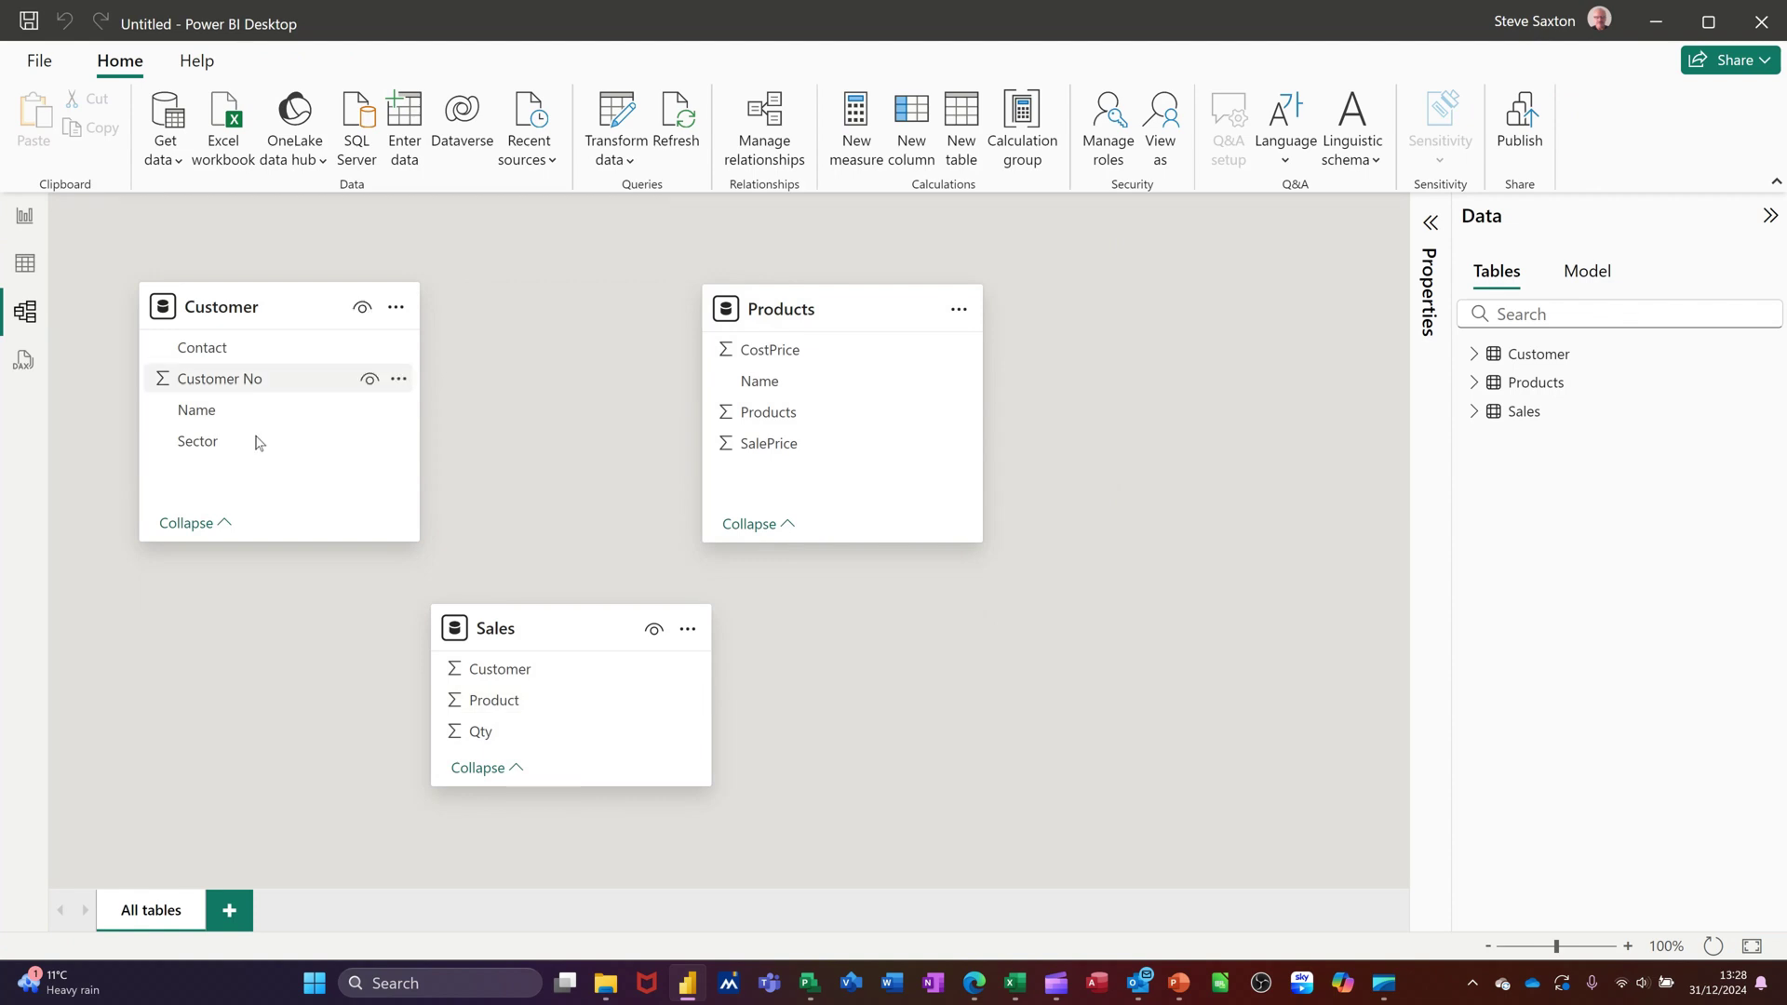
left_click_drag(243, 435, 574, 761)
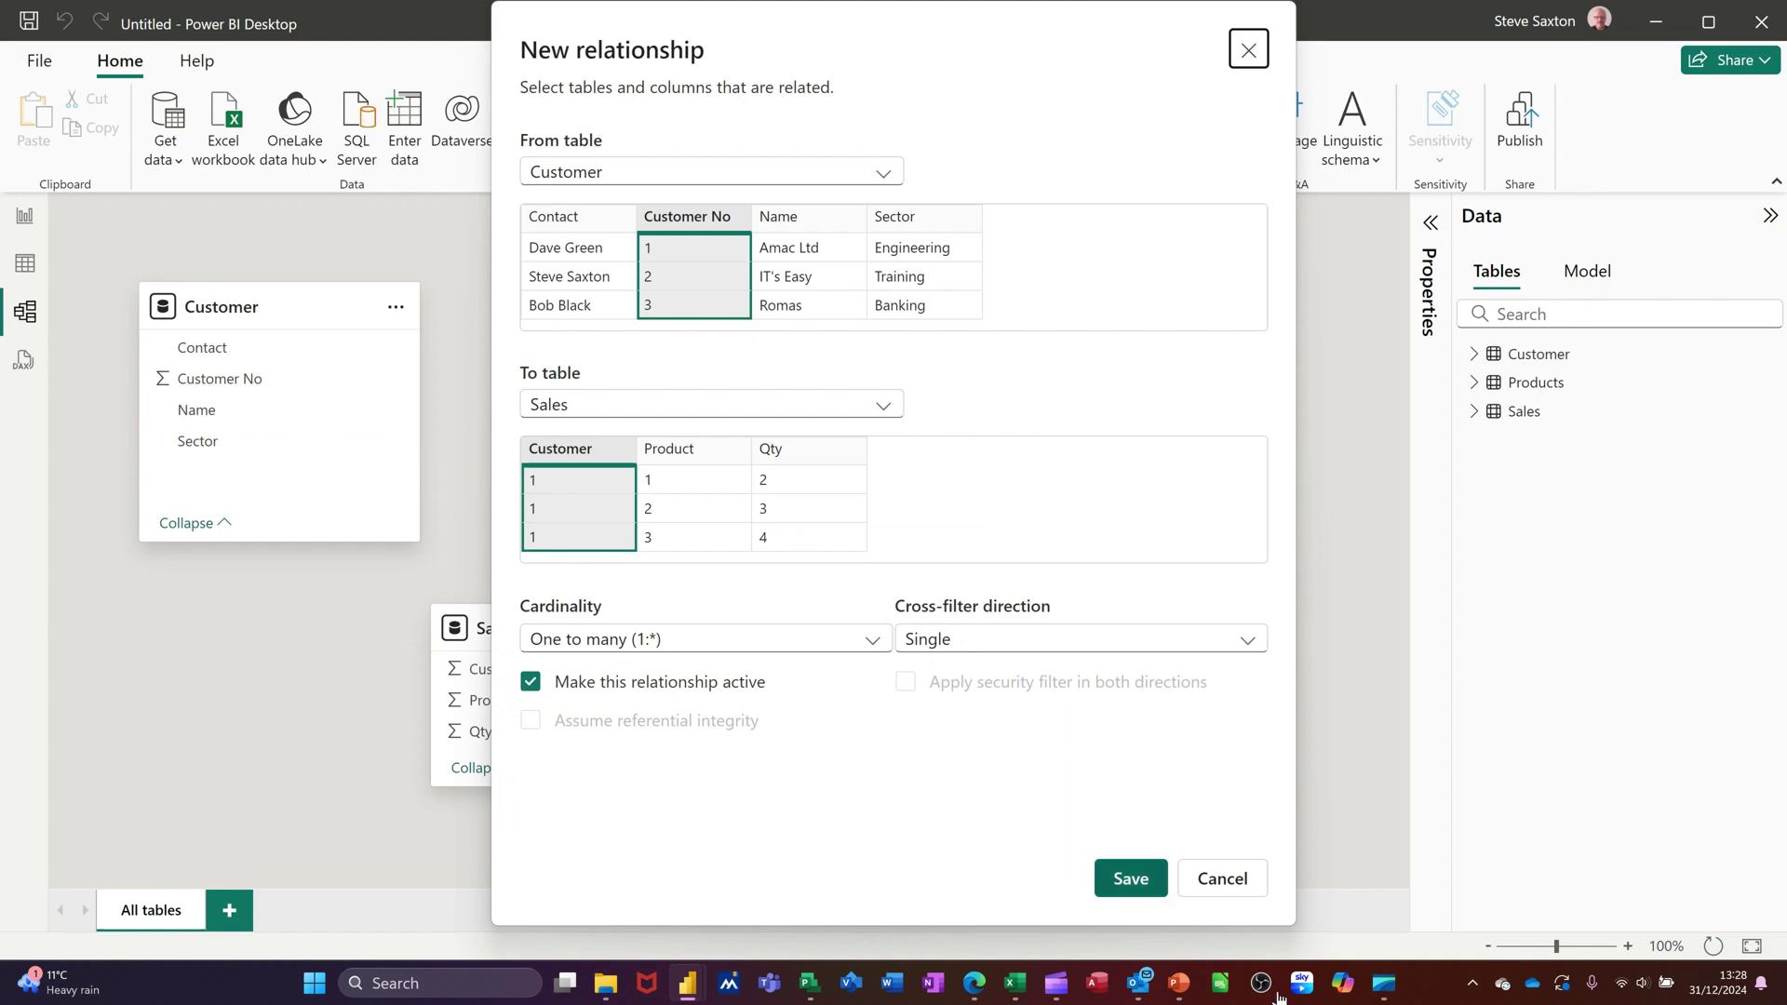
left_click(1131, 879)
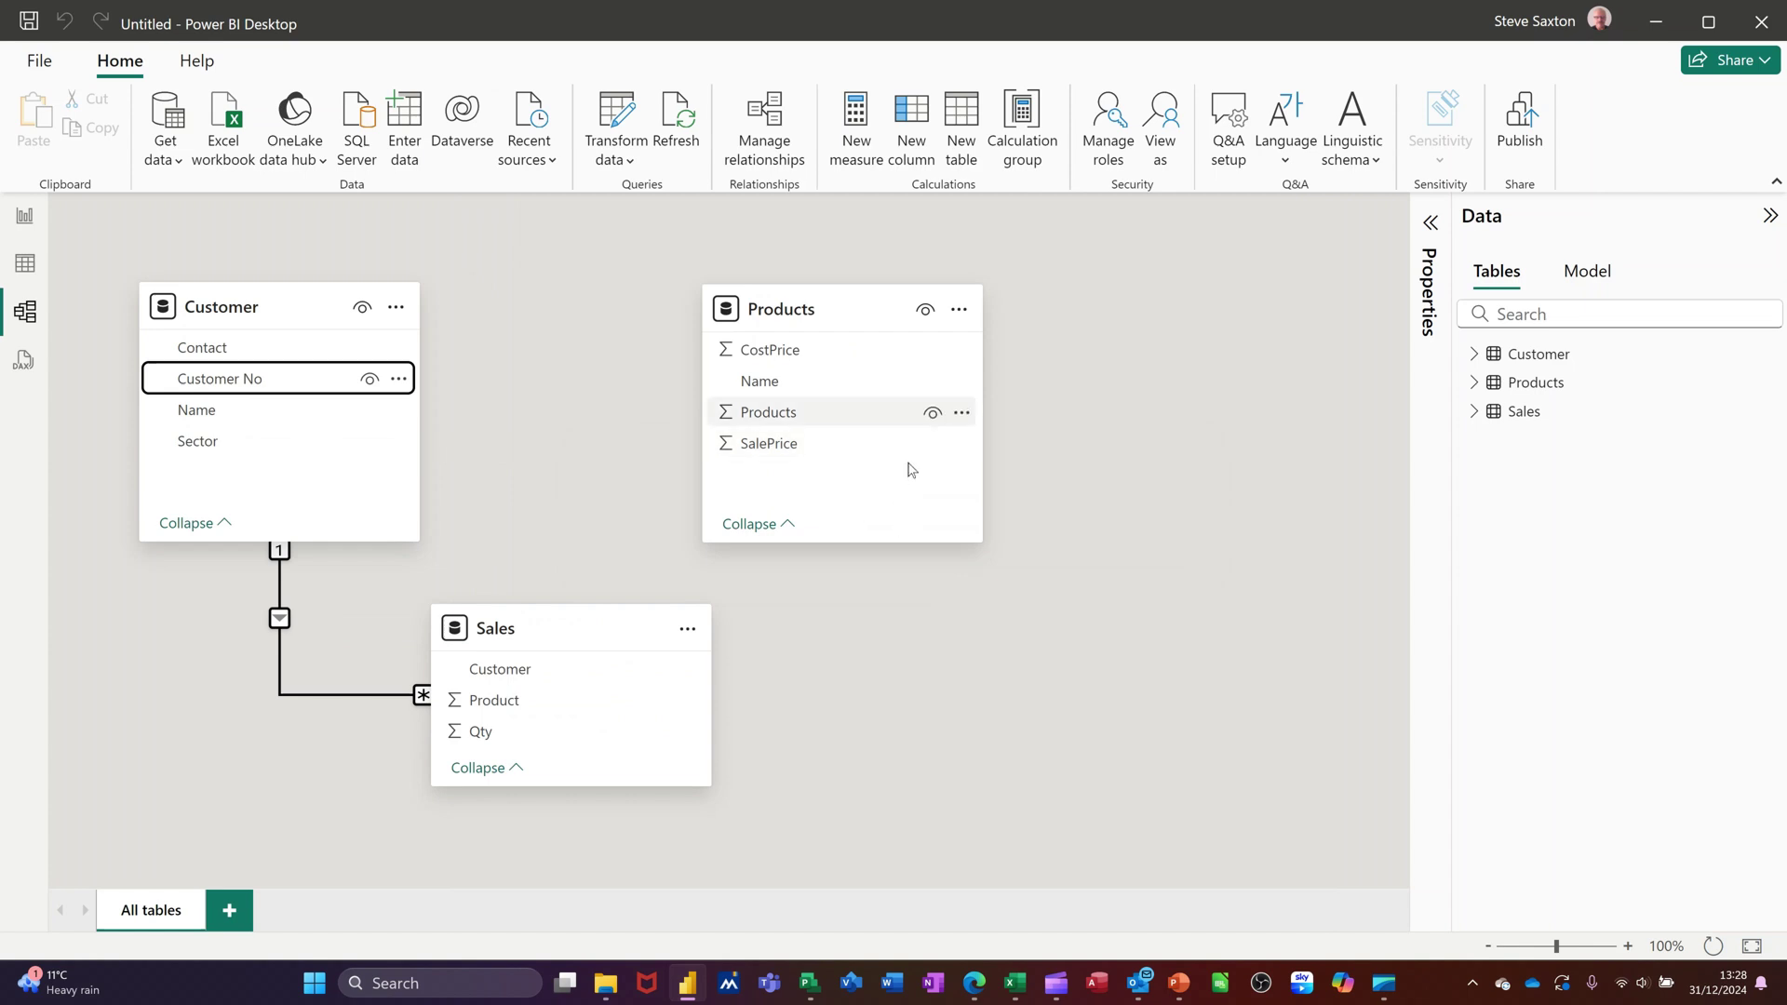
left_click_drag(907, 413, 641, 792)
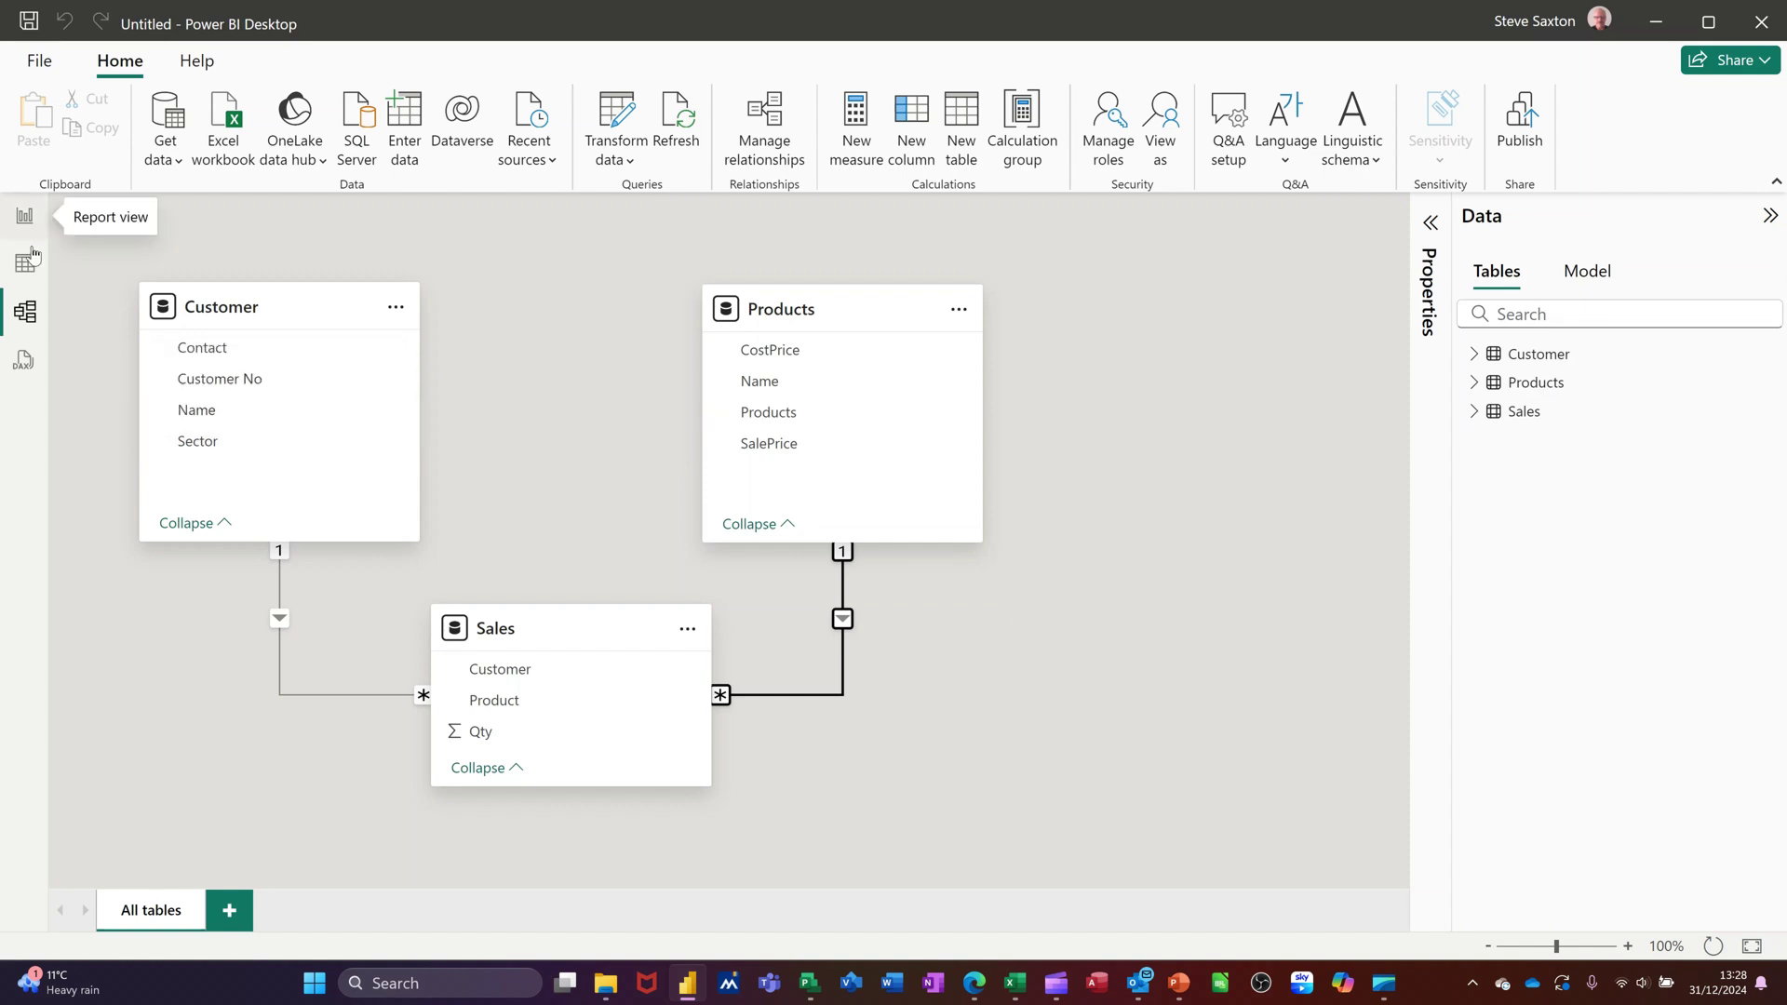
Step: Add a table visual to the report with customer Contact, product Name and sales Qty, enlarged to show all rows
left_click(25, 216)
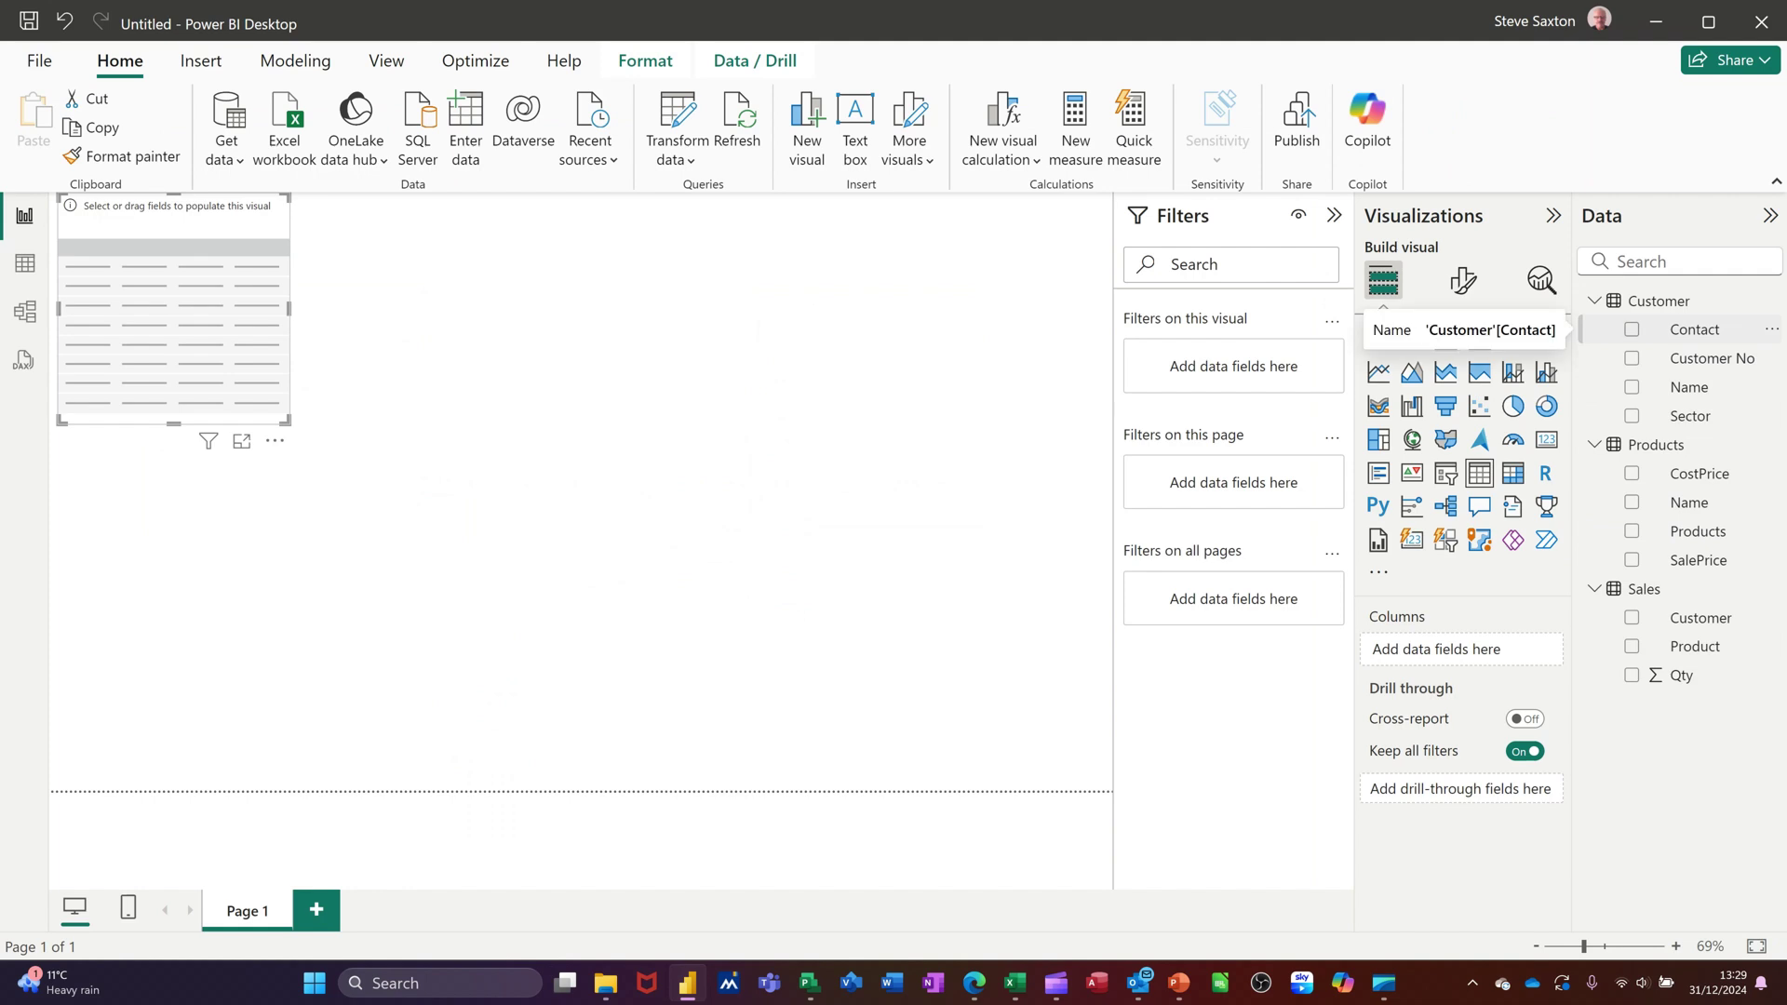
left_click(1632, 330)
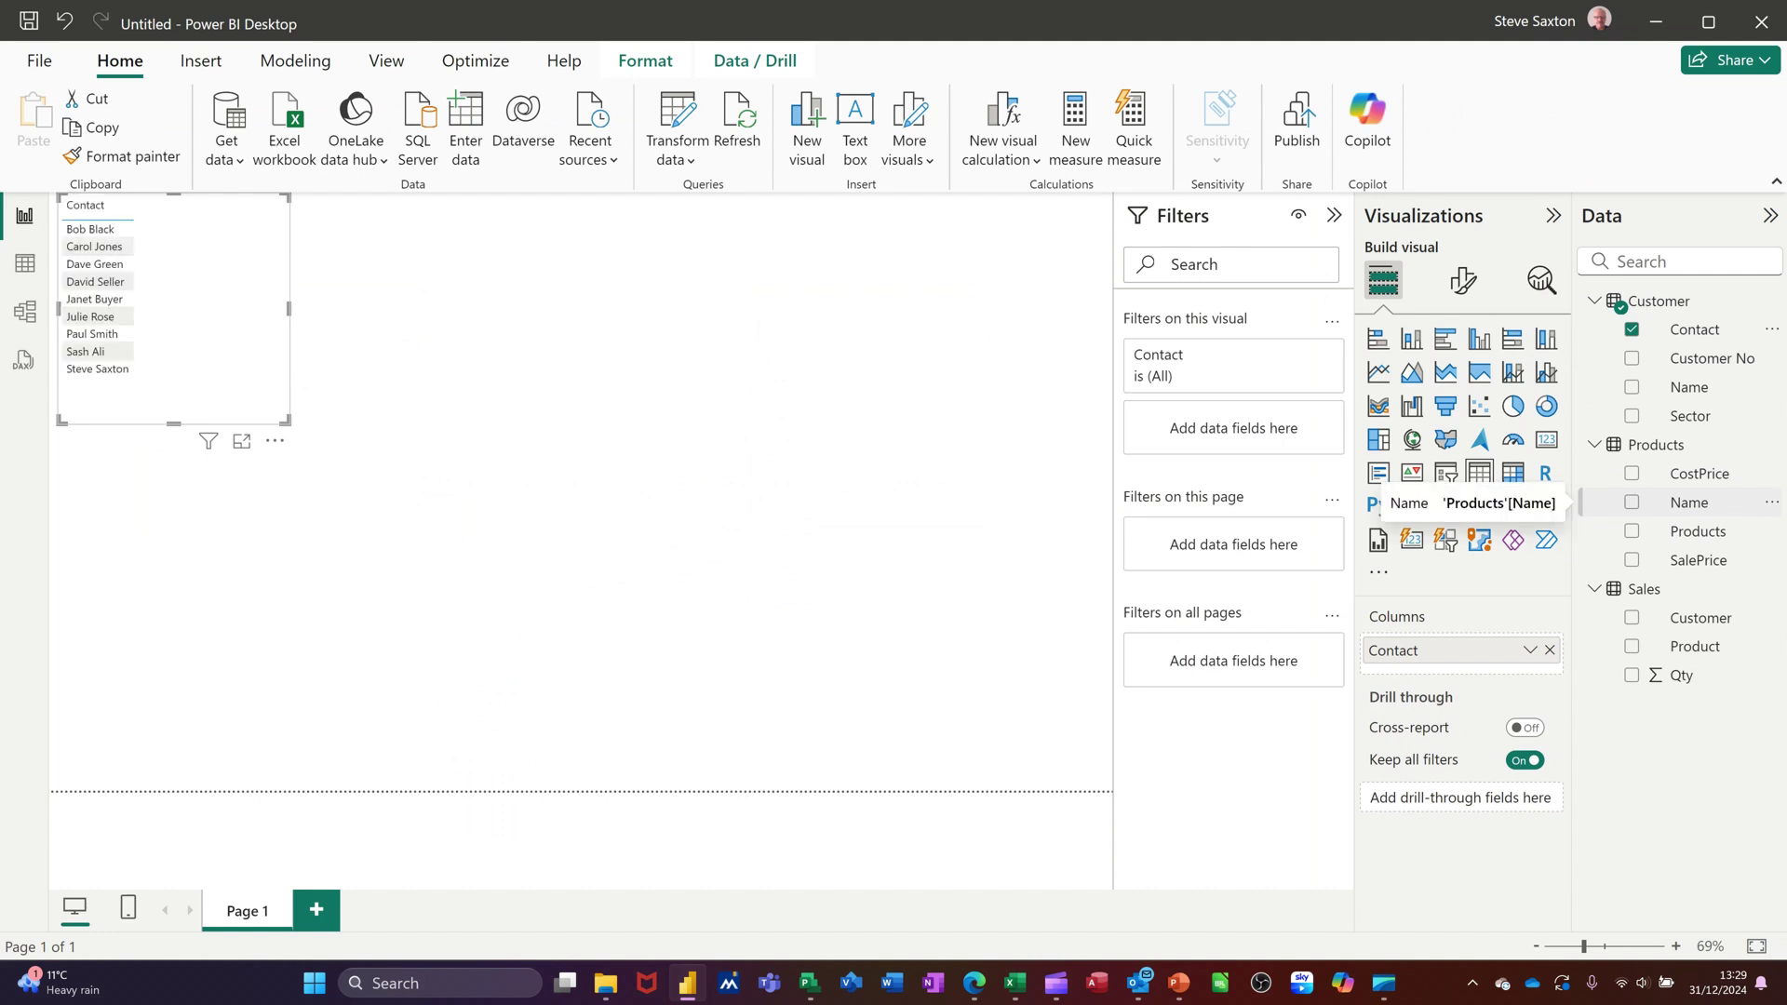
left_click(1631, 502)
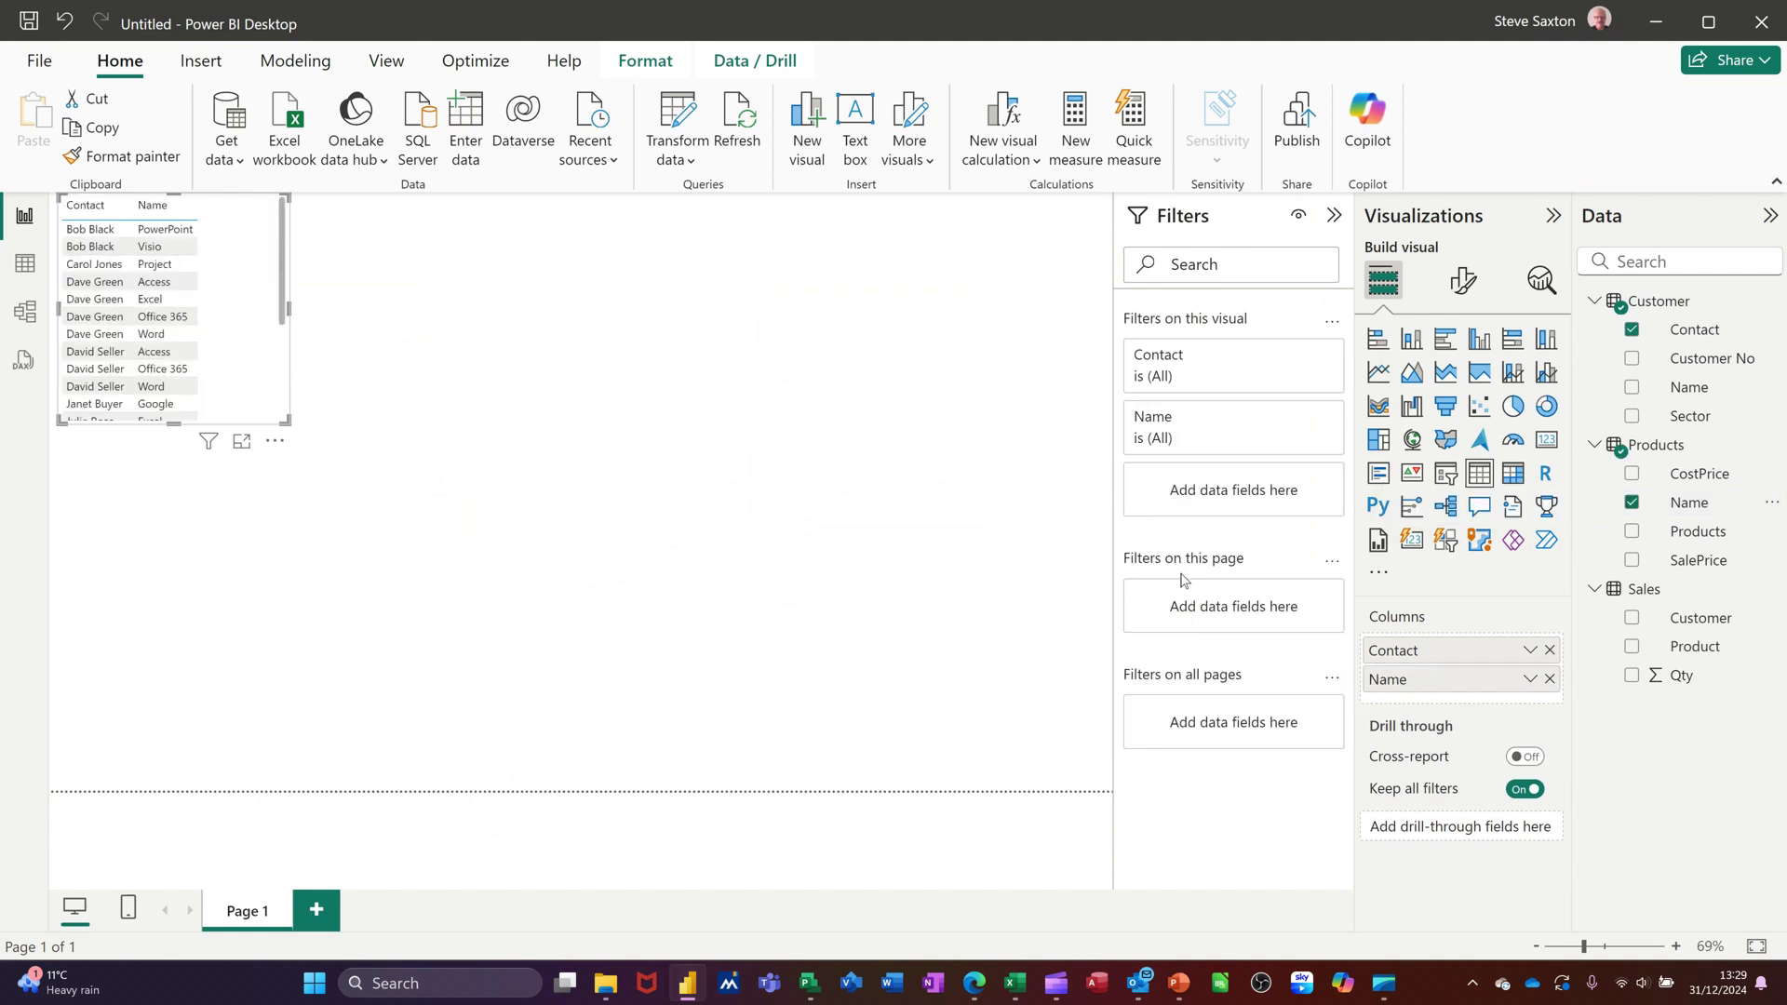
left_click_drag(287, 422, 481, 697)
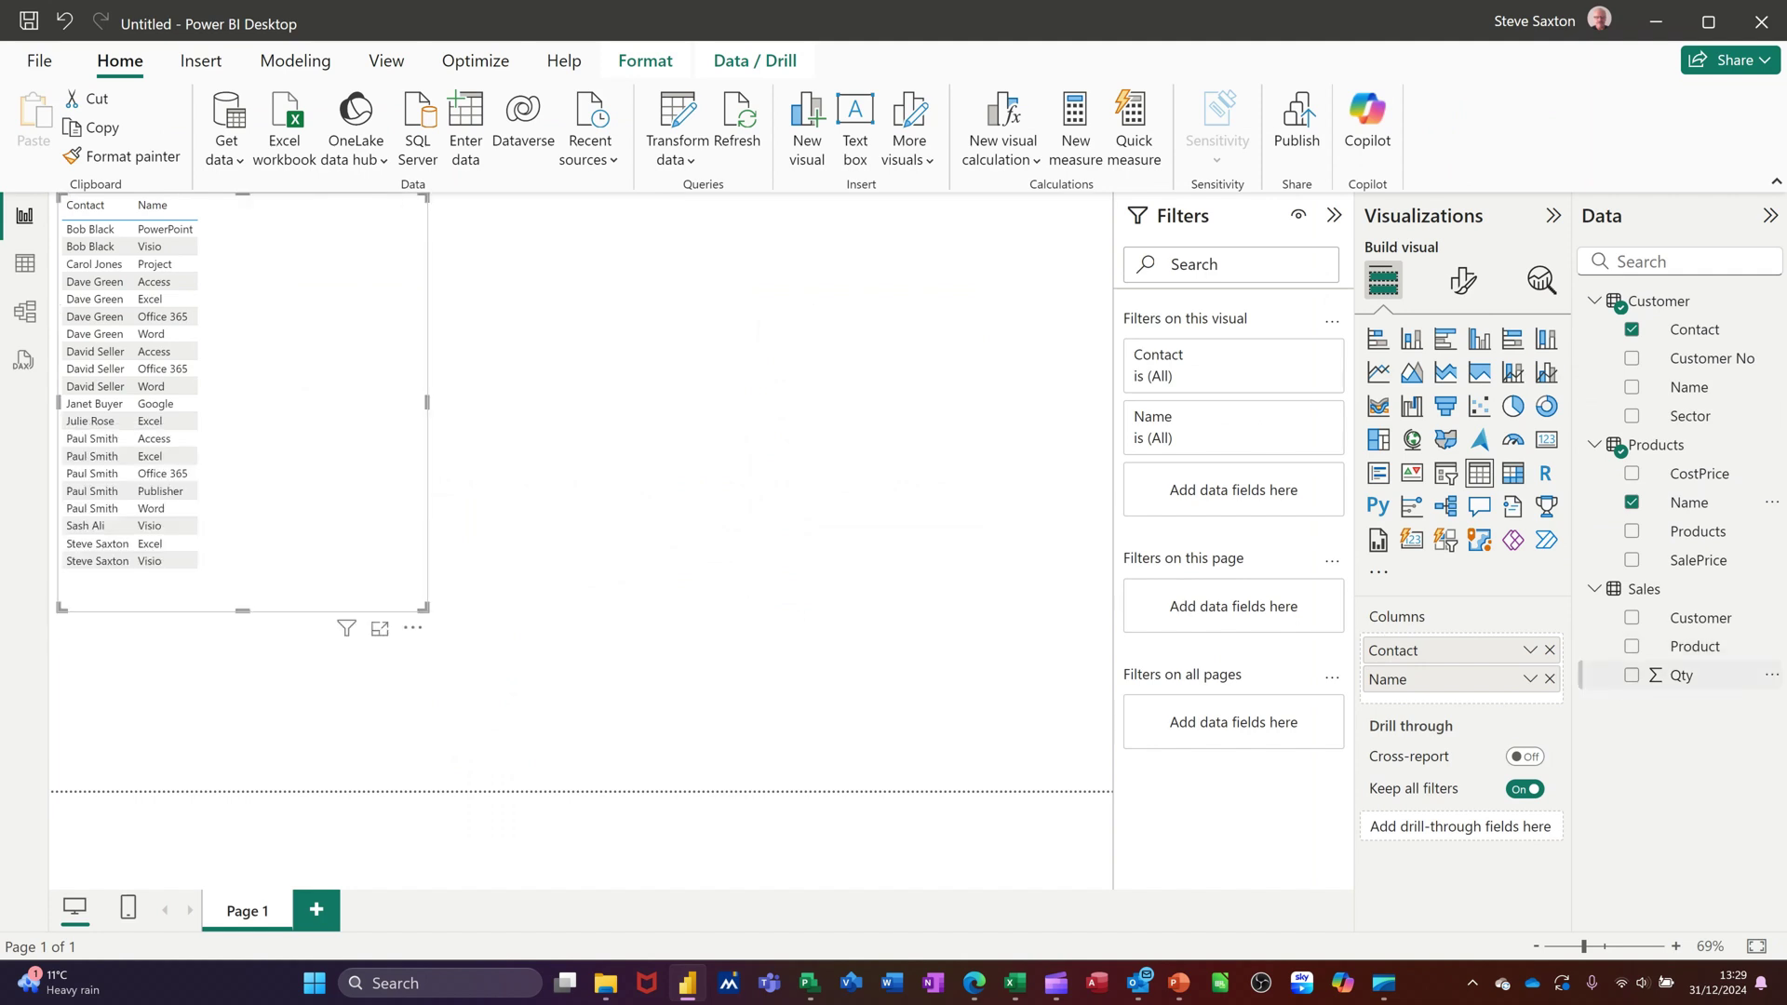
left_click(1632, 674)
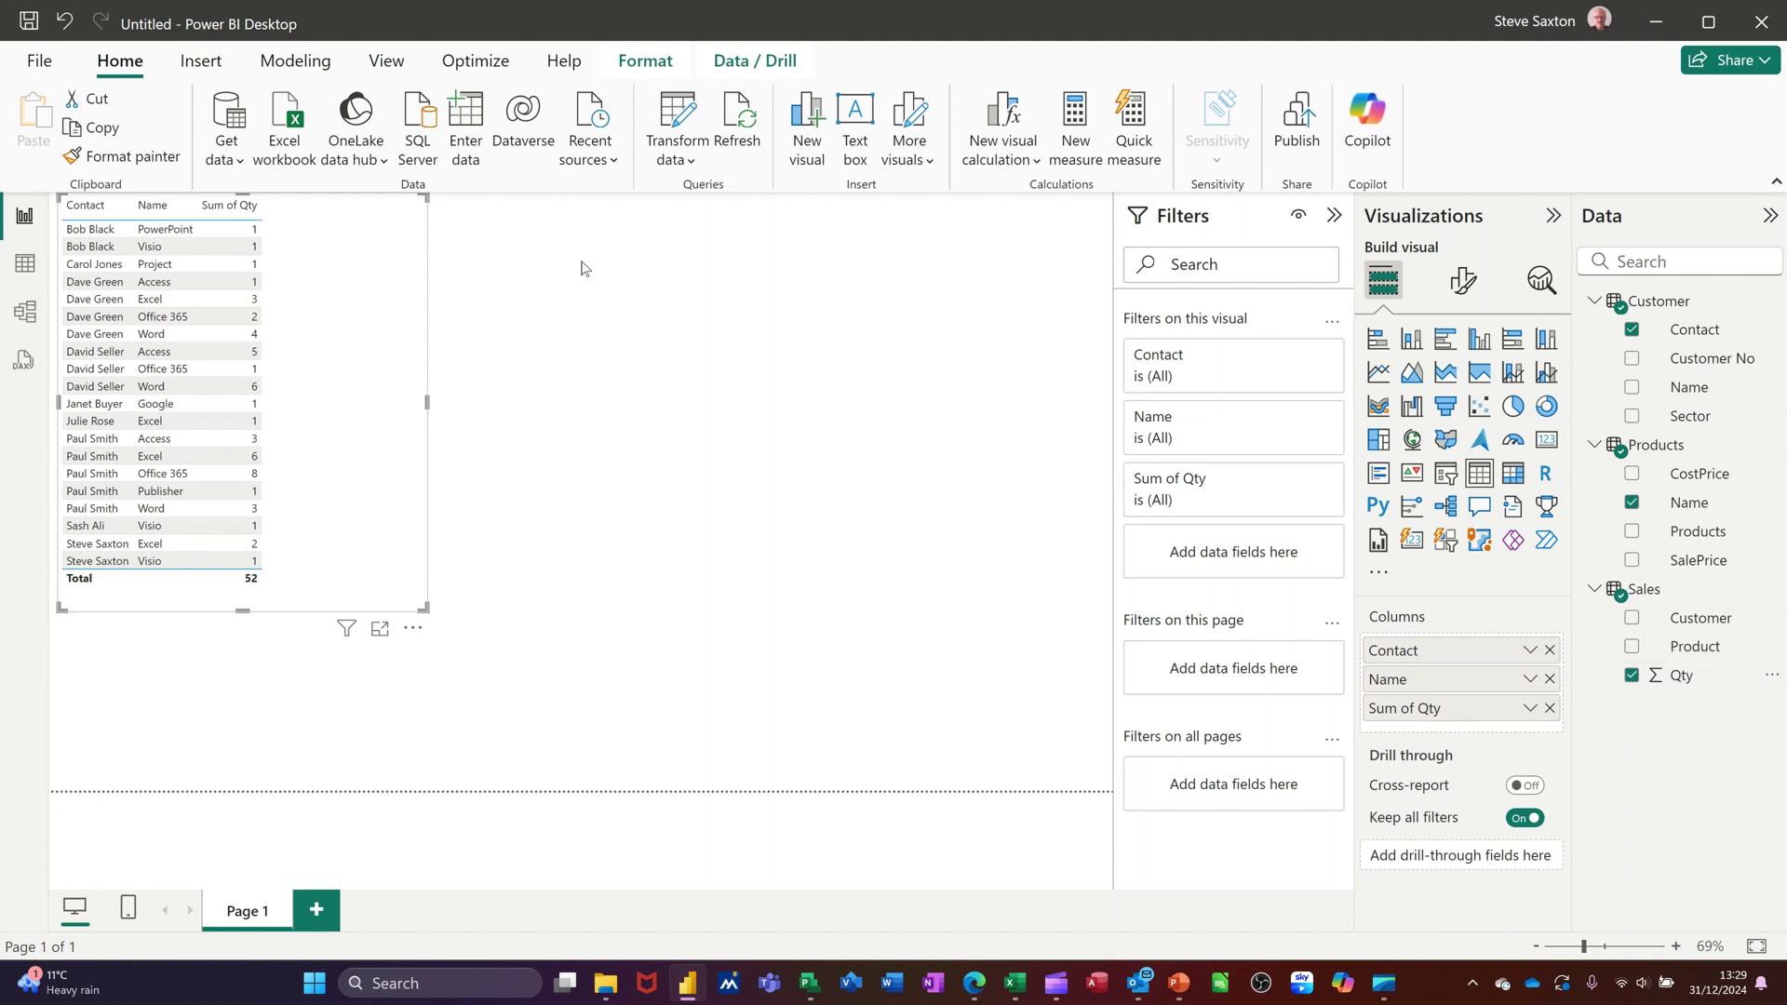
Step: Add a gauge visual below the table showing the sum of Qty from Sales
left_click(652, 276)
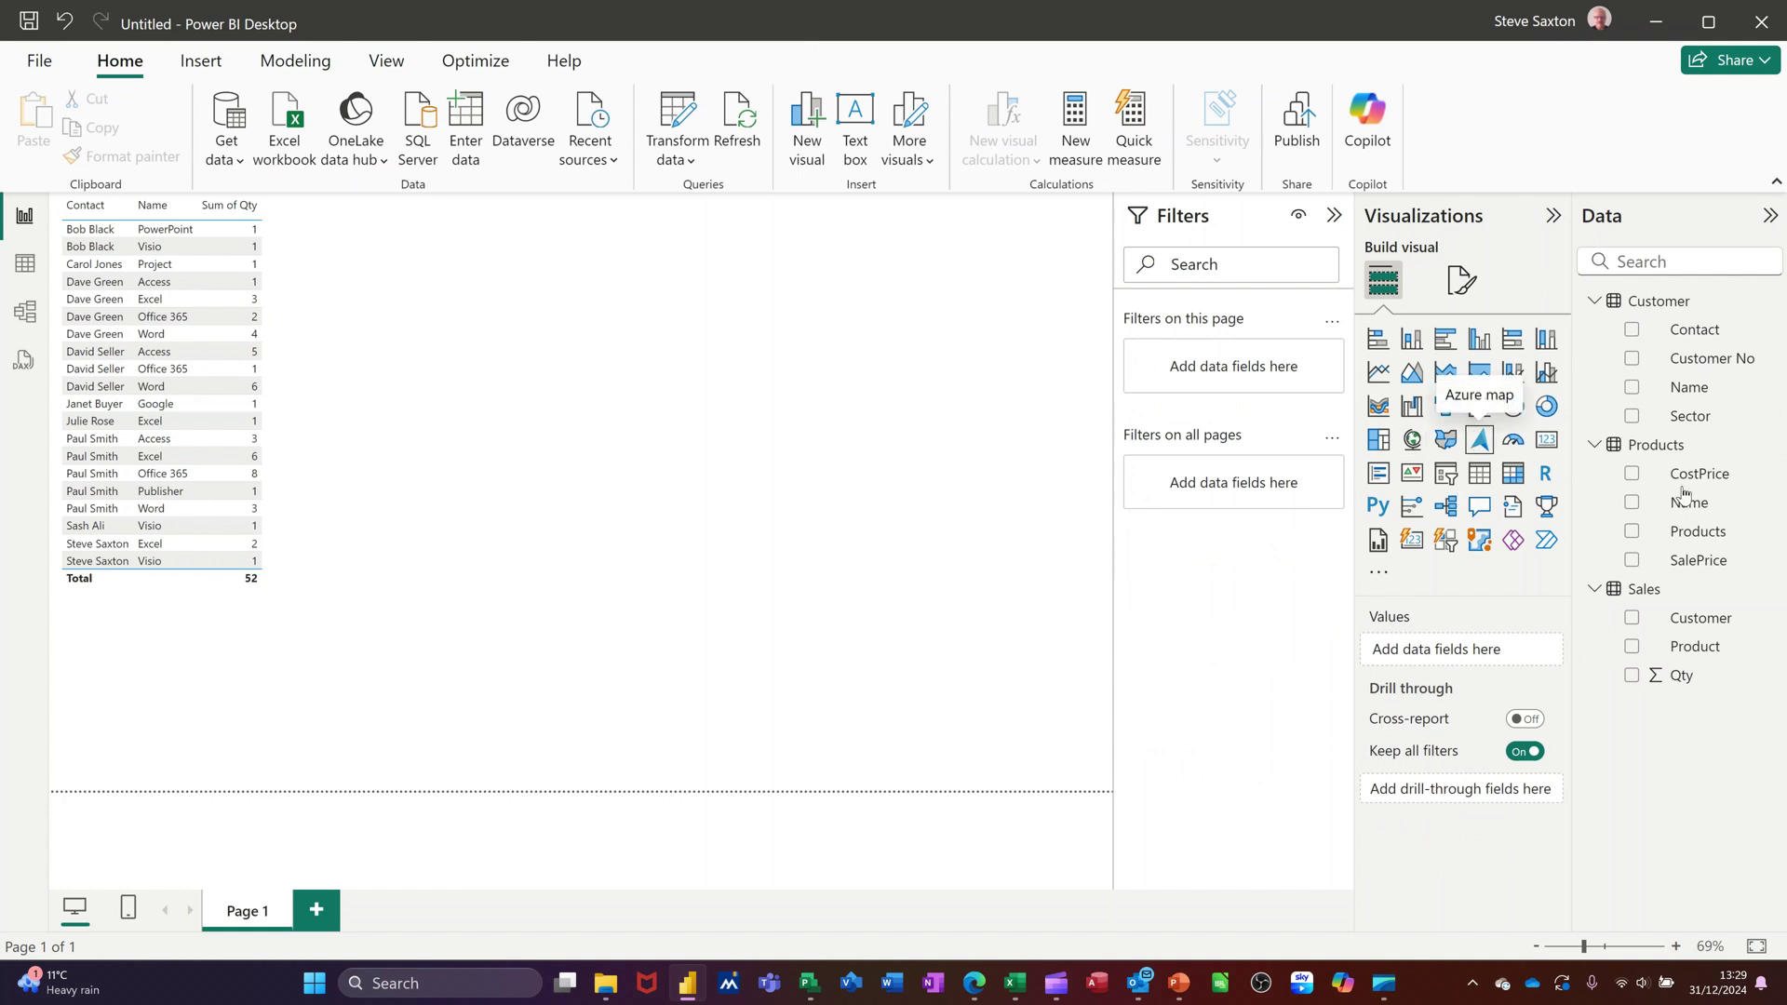
key("Return")
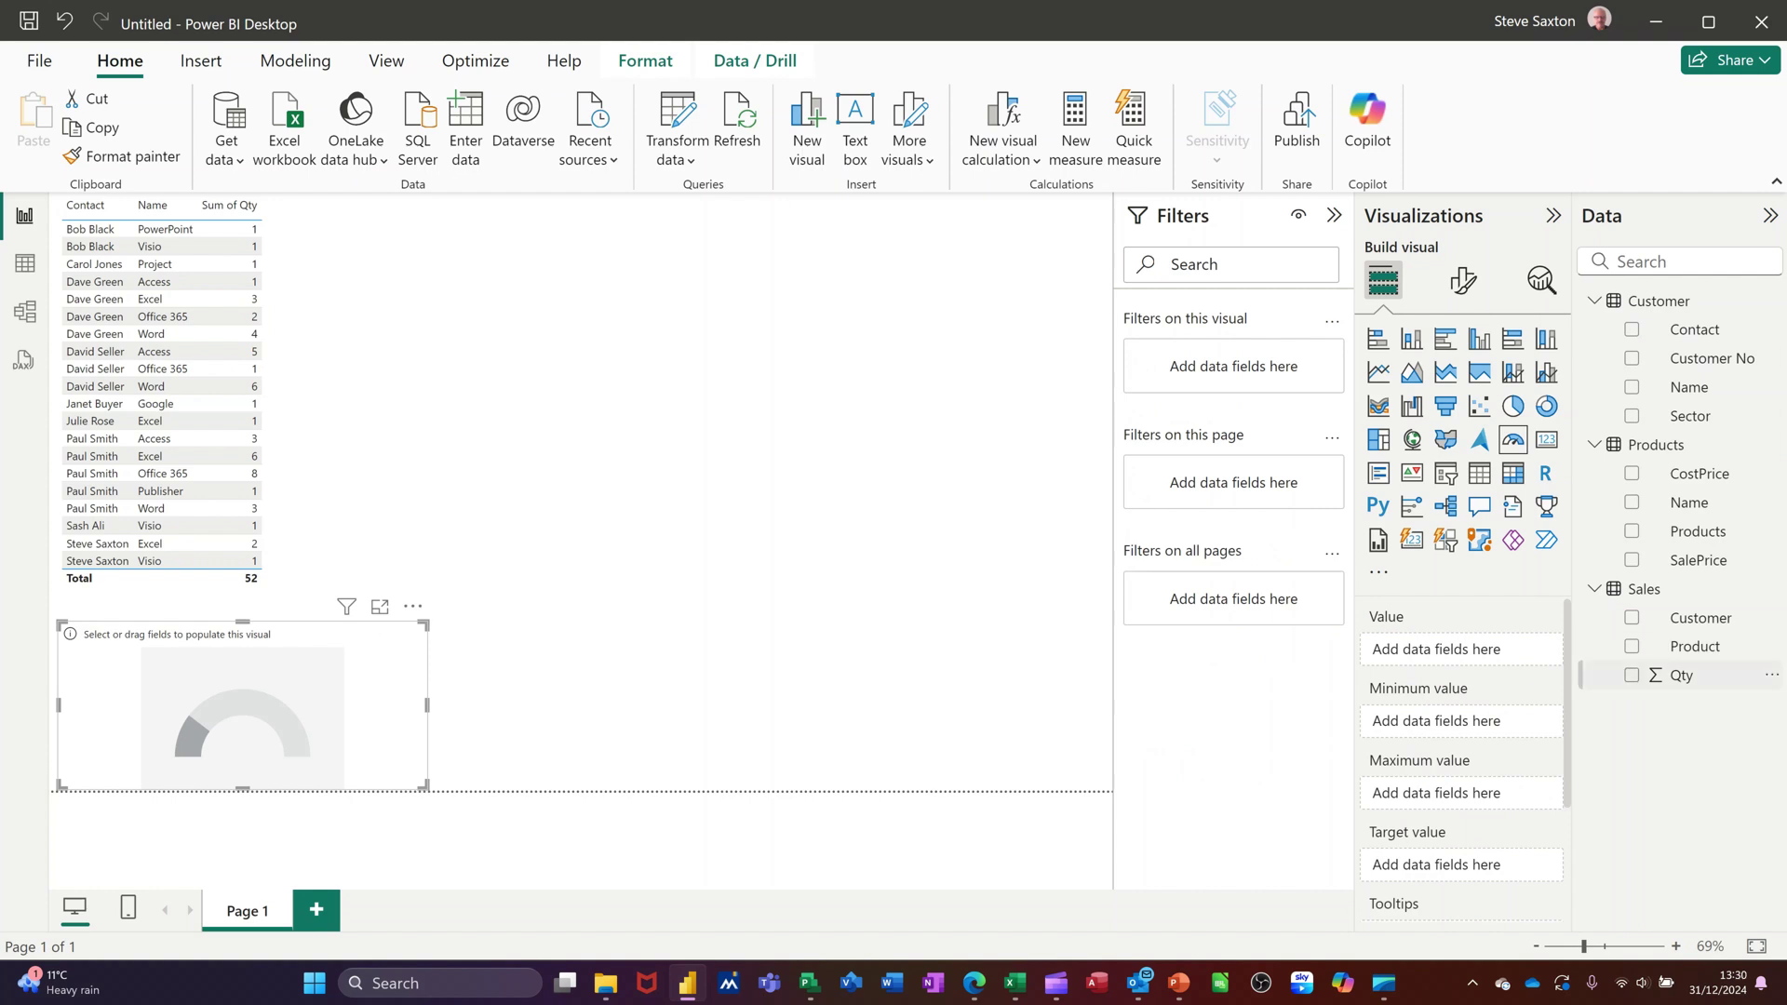
left_click(1632, 675)
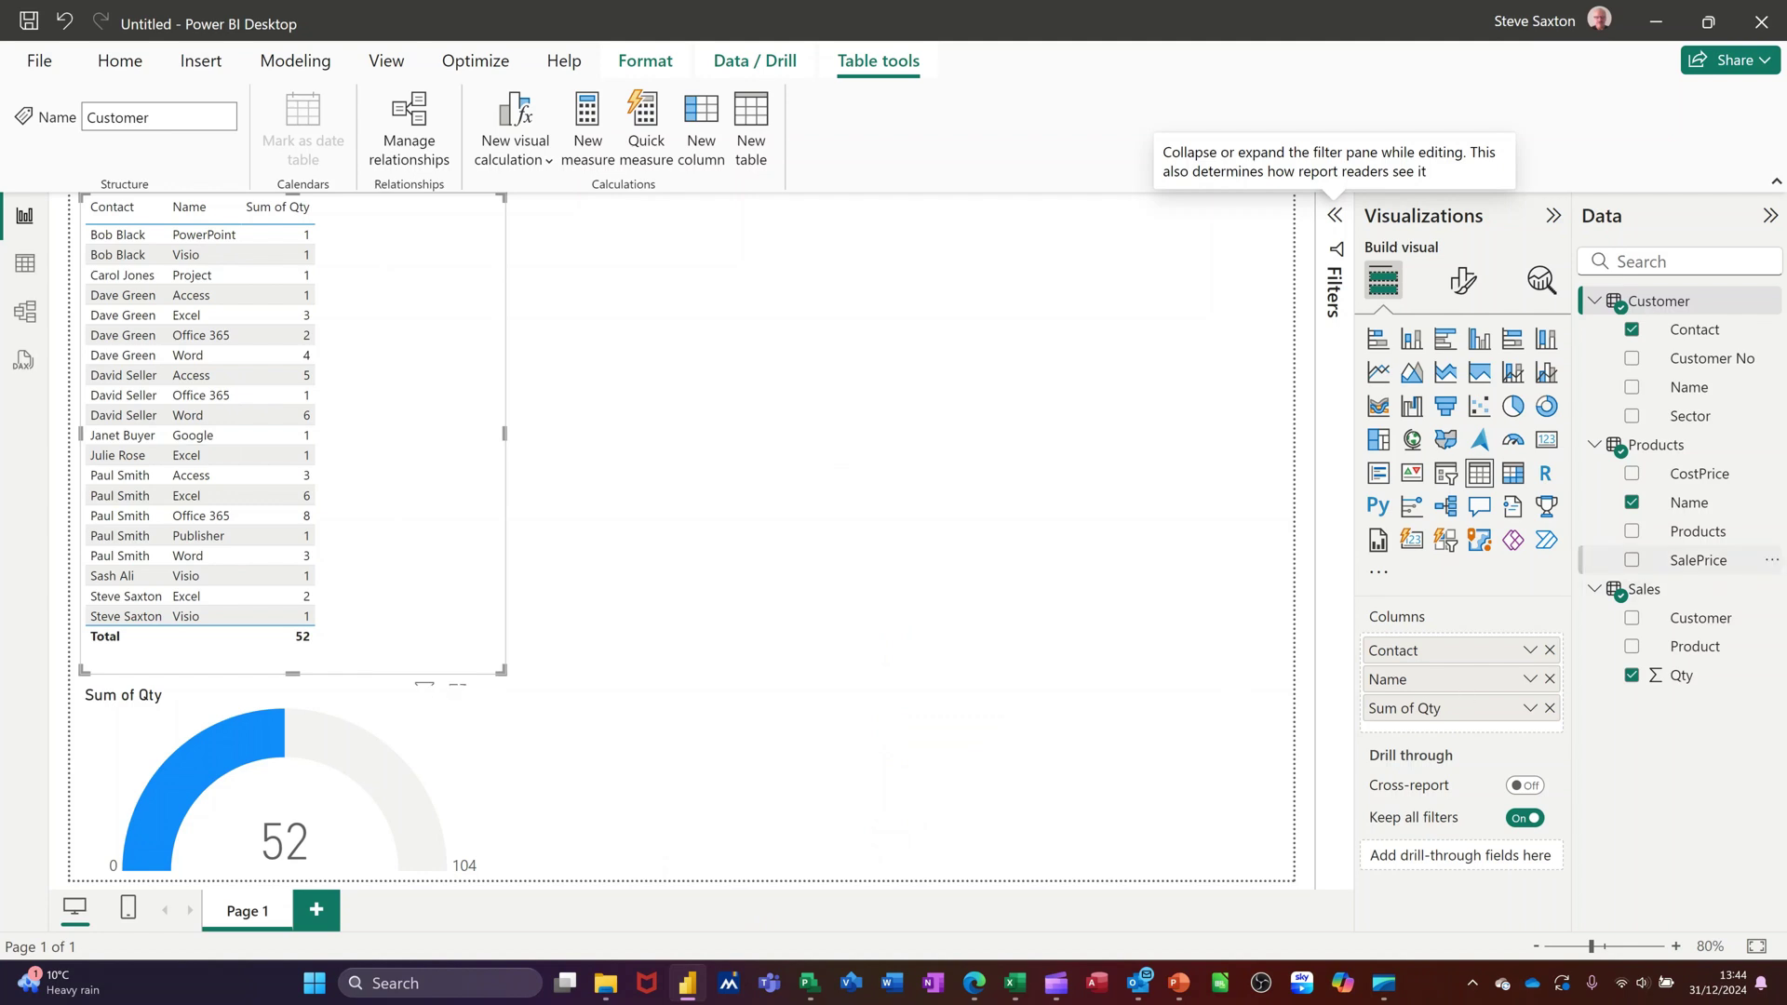
Step: Add SalePrice from Products to the table visual and create a measure TotalPrice = sum(Products[SalePrice])
left_click(1632, 560)
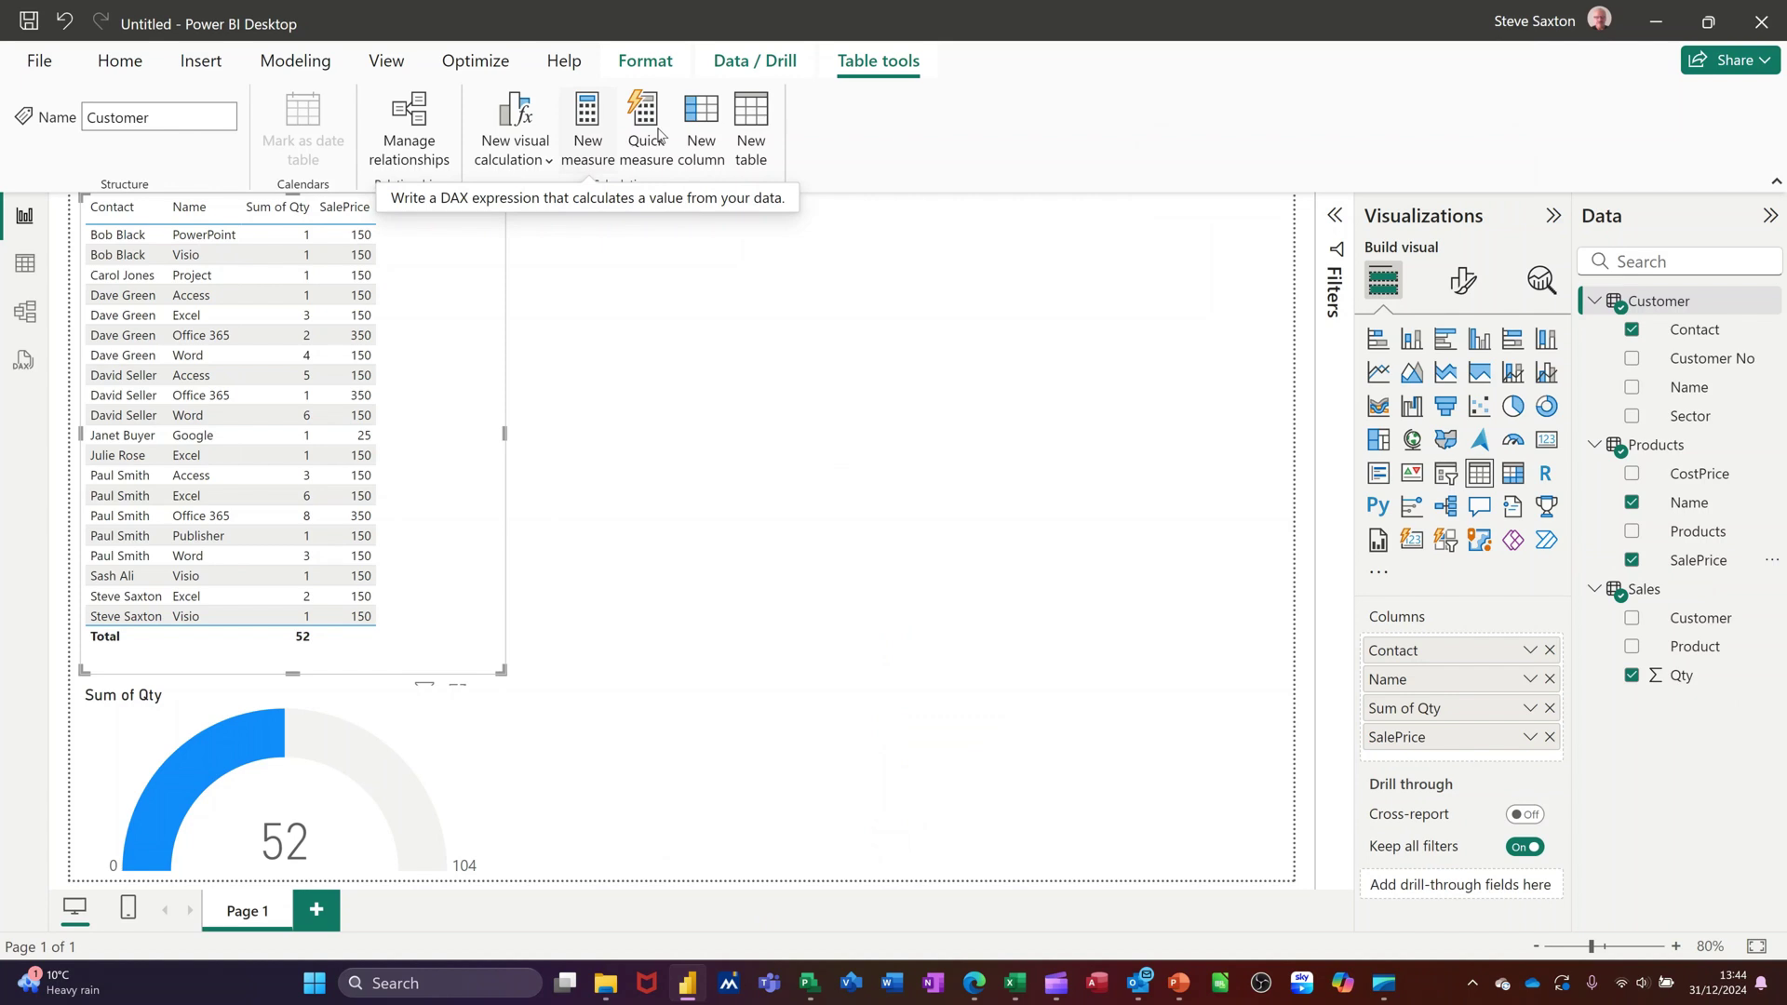
left_click(688, 132)
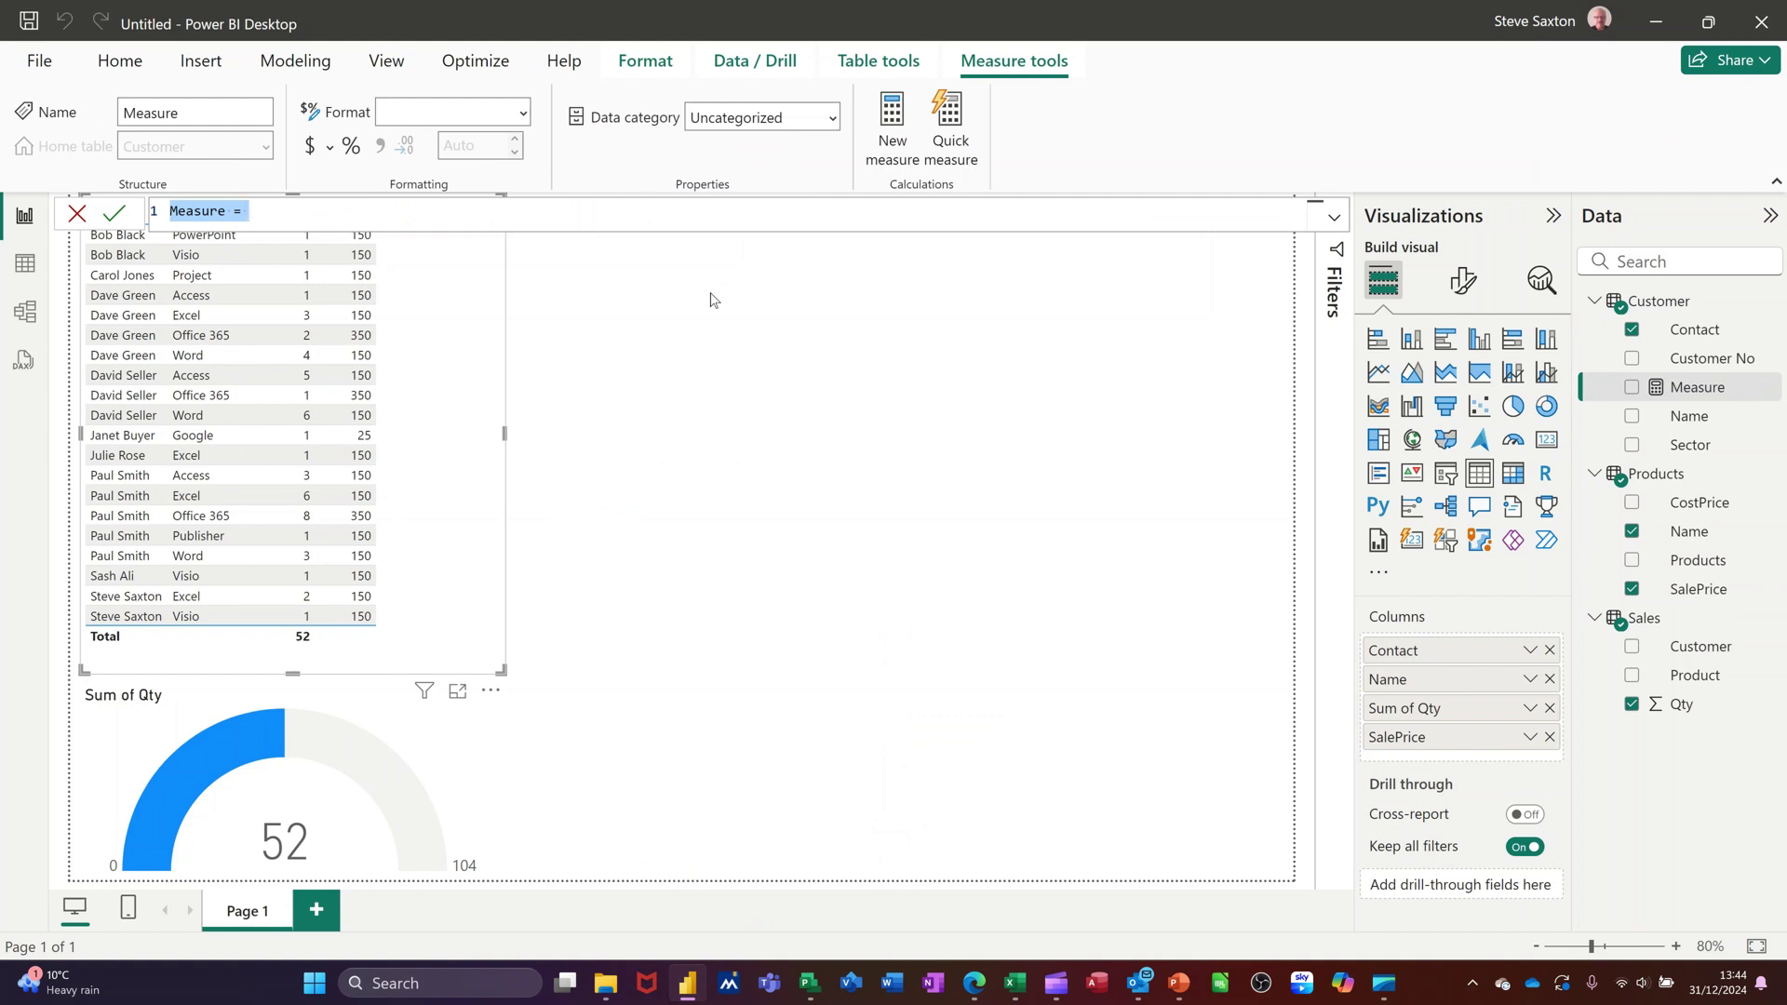
type("Tot")
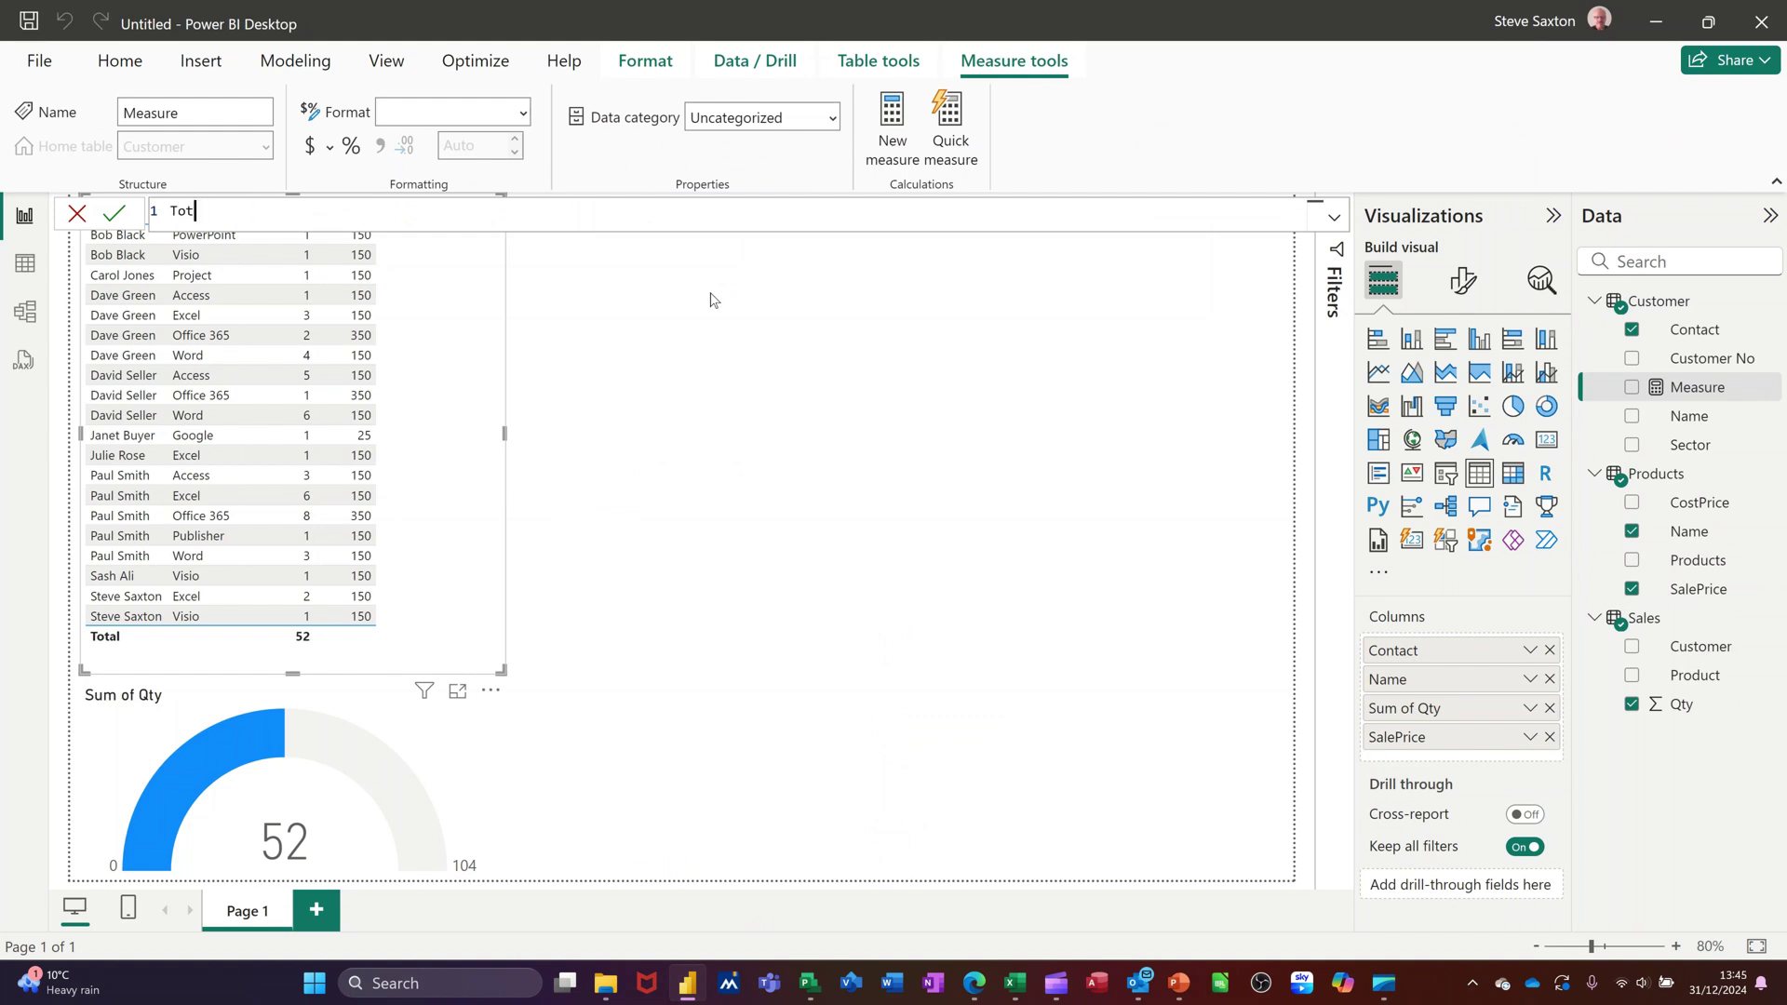
type("alPrice=s")
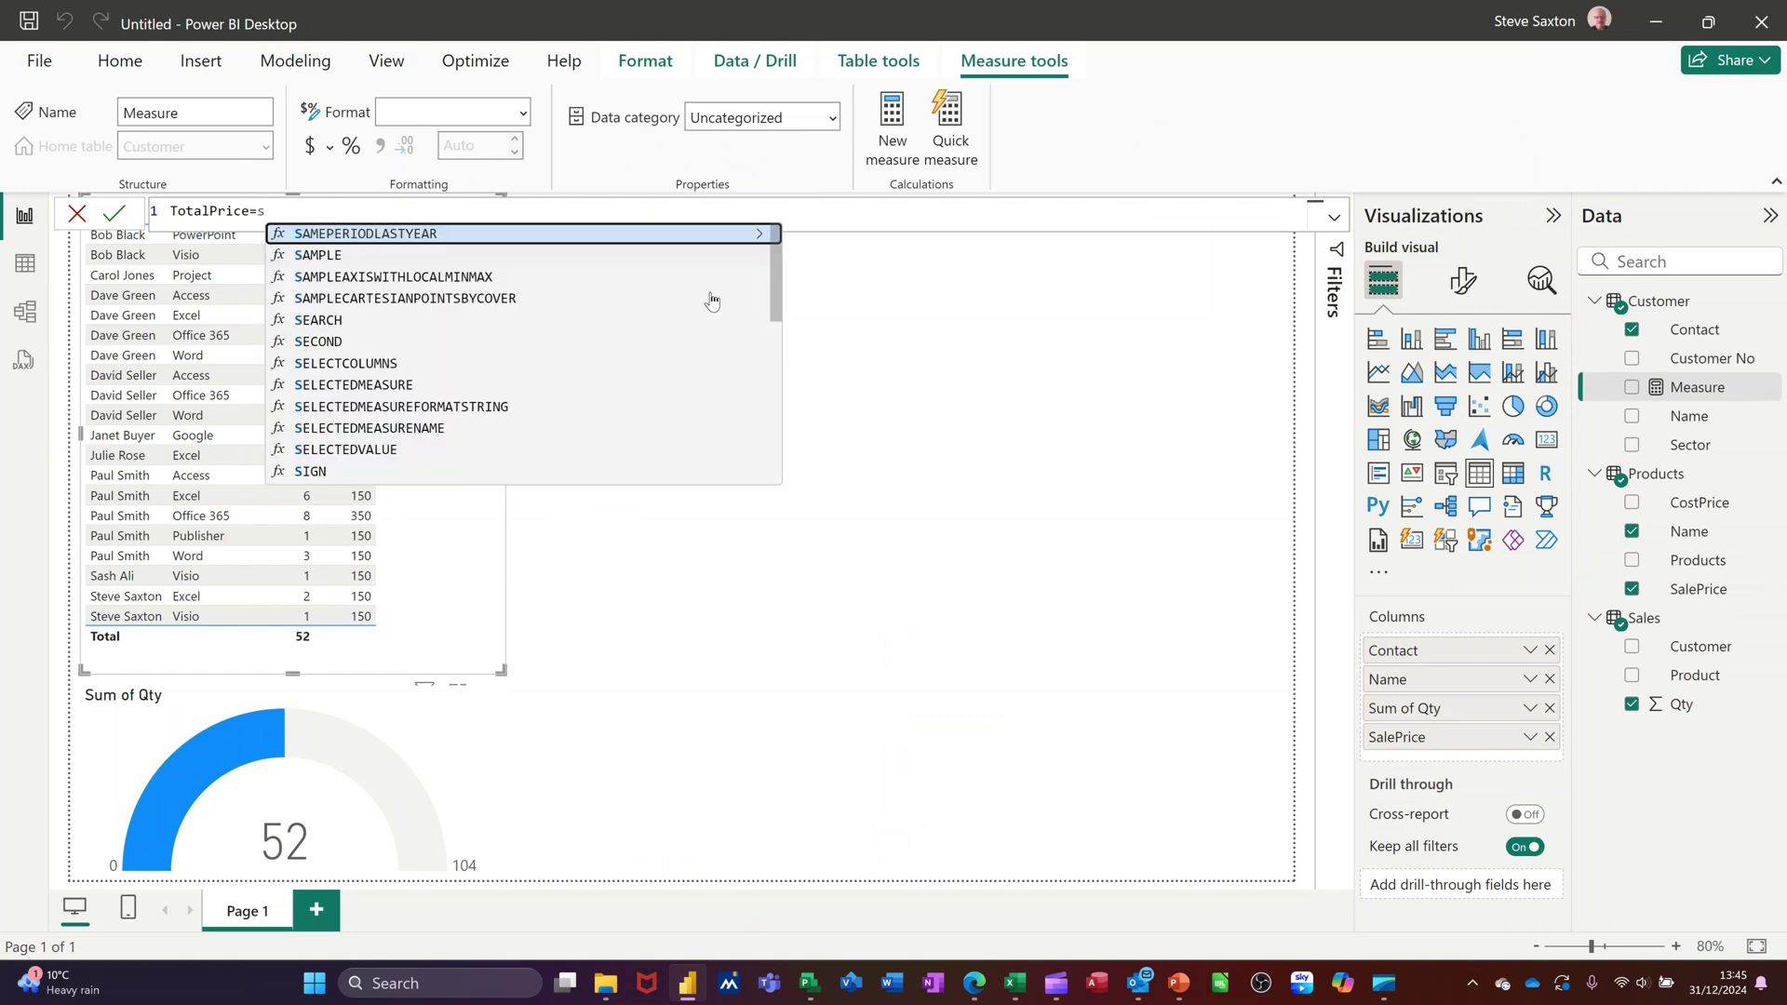
type("um(")
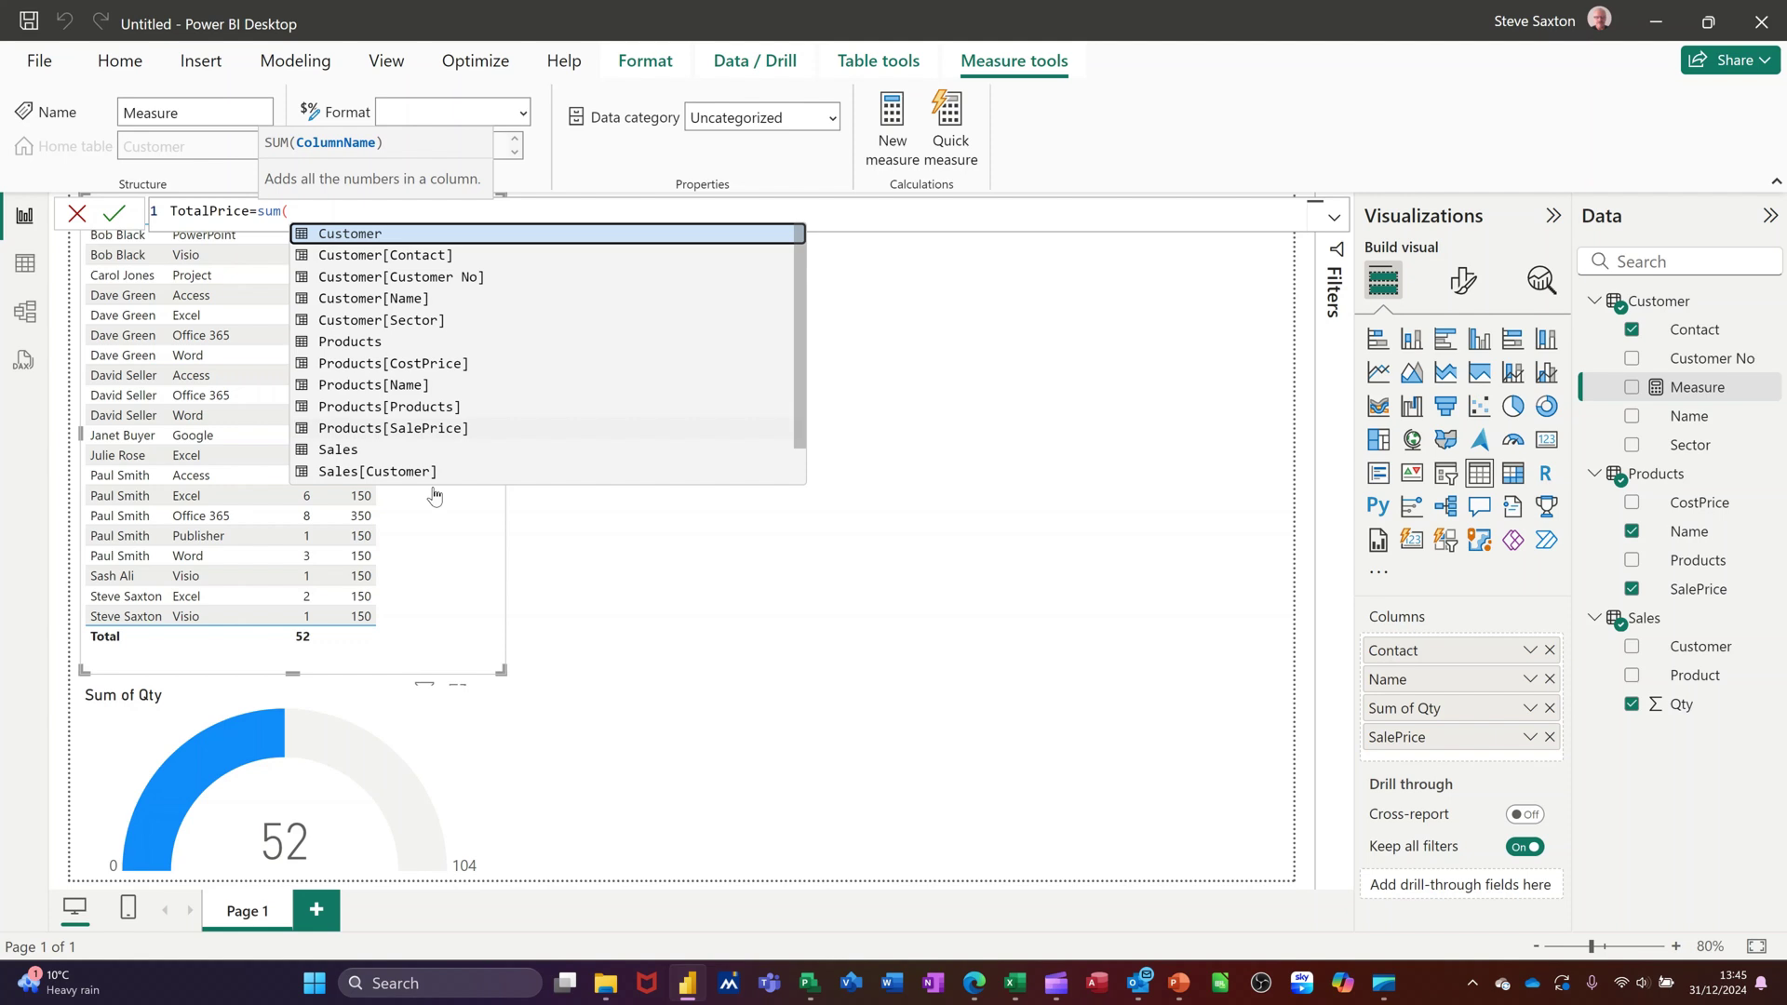
left_click(489, 428)
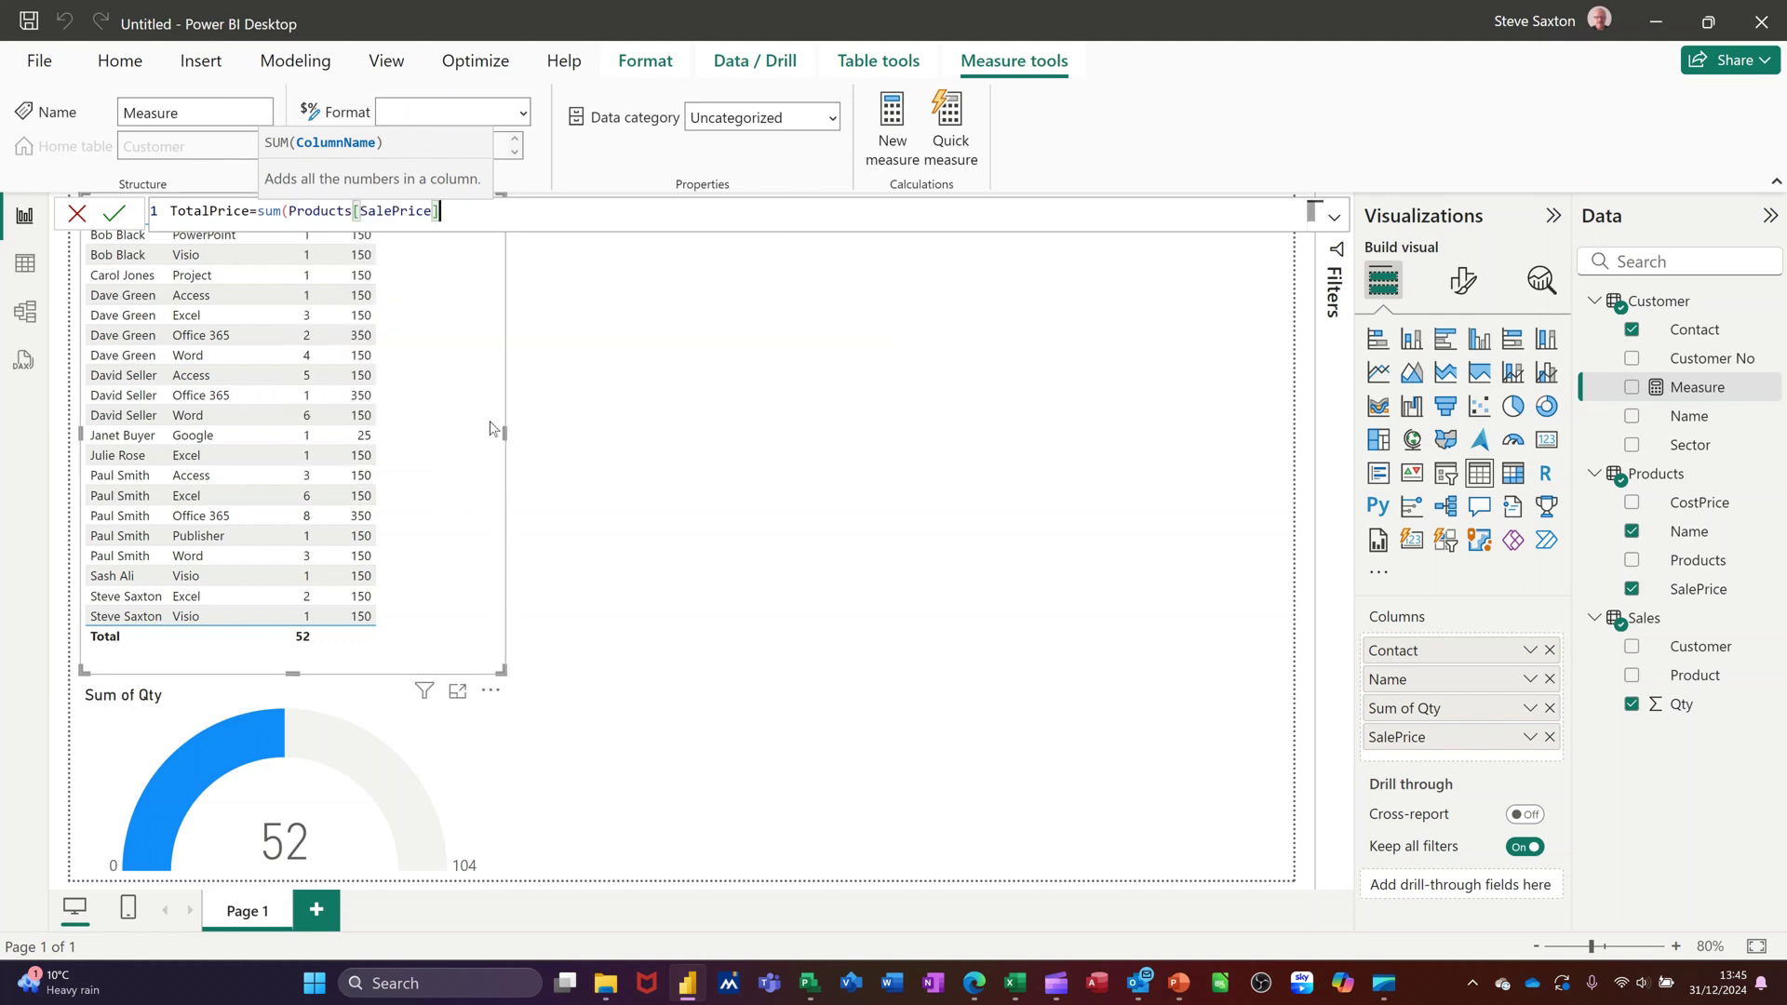
type(")")
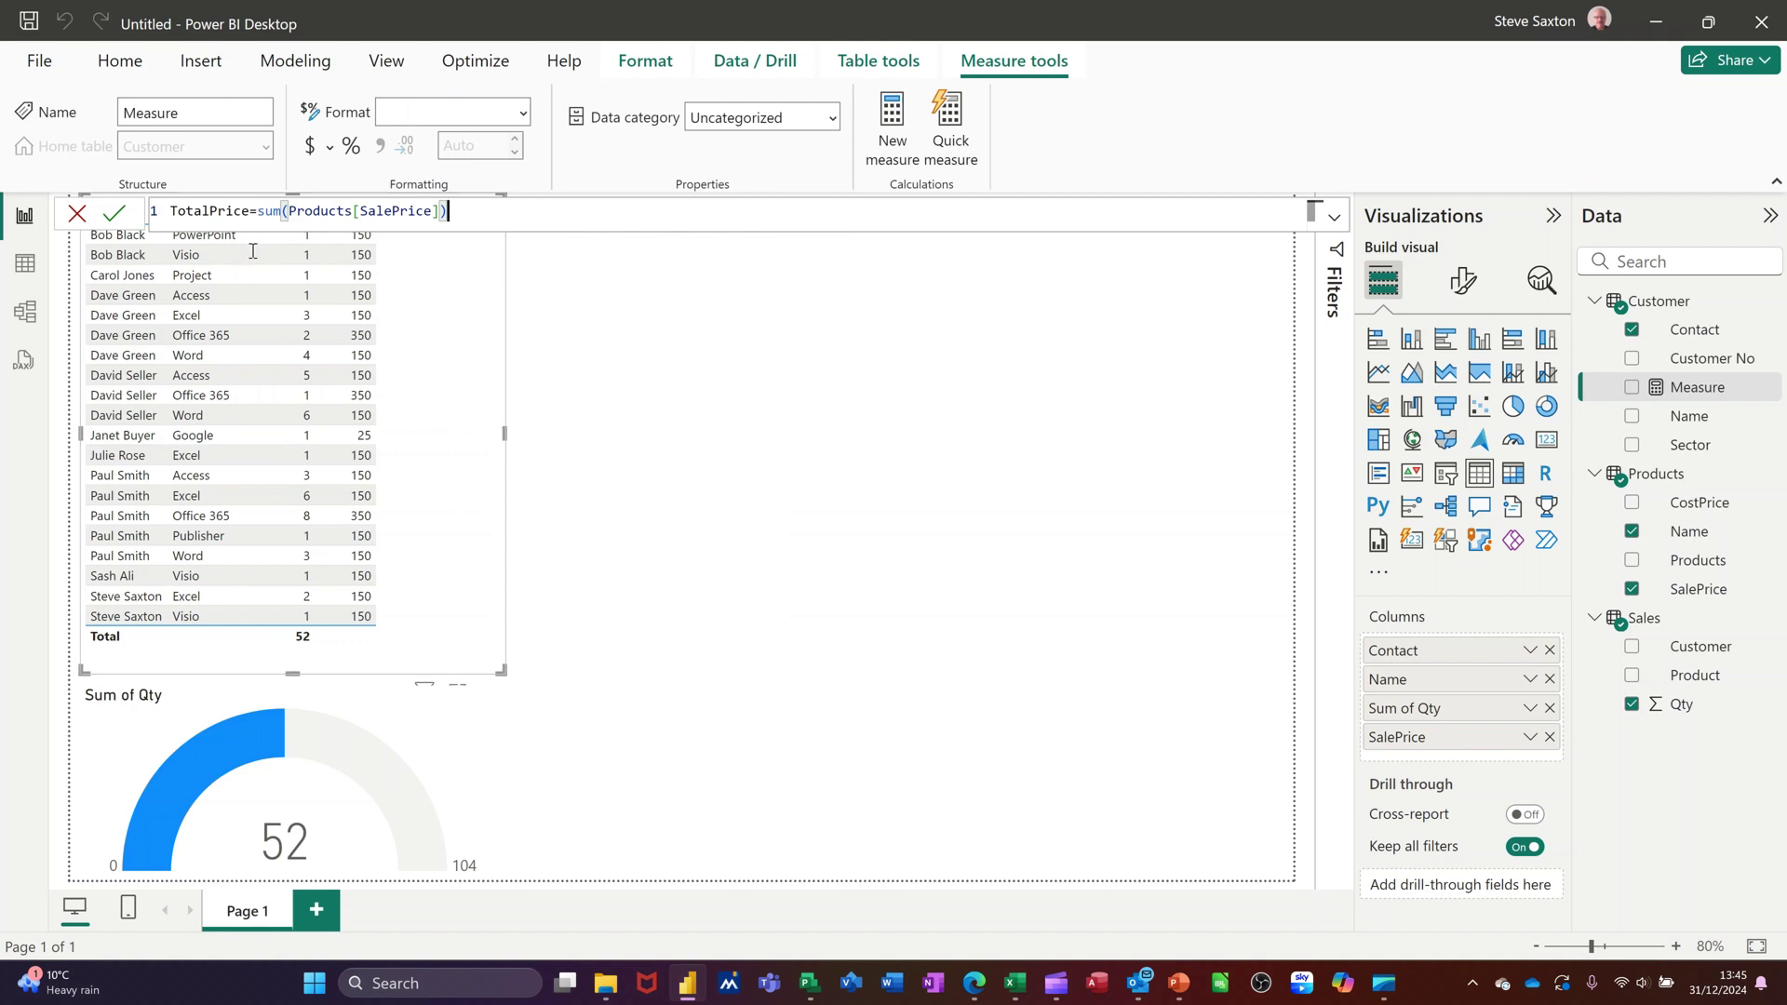
left_click(113, 212)
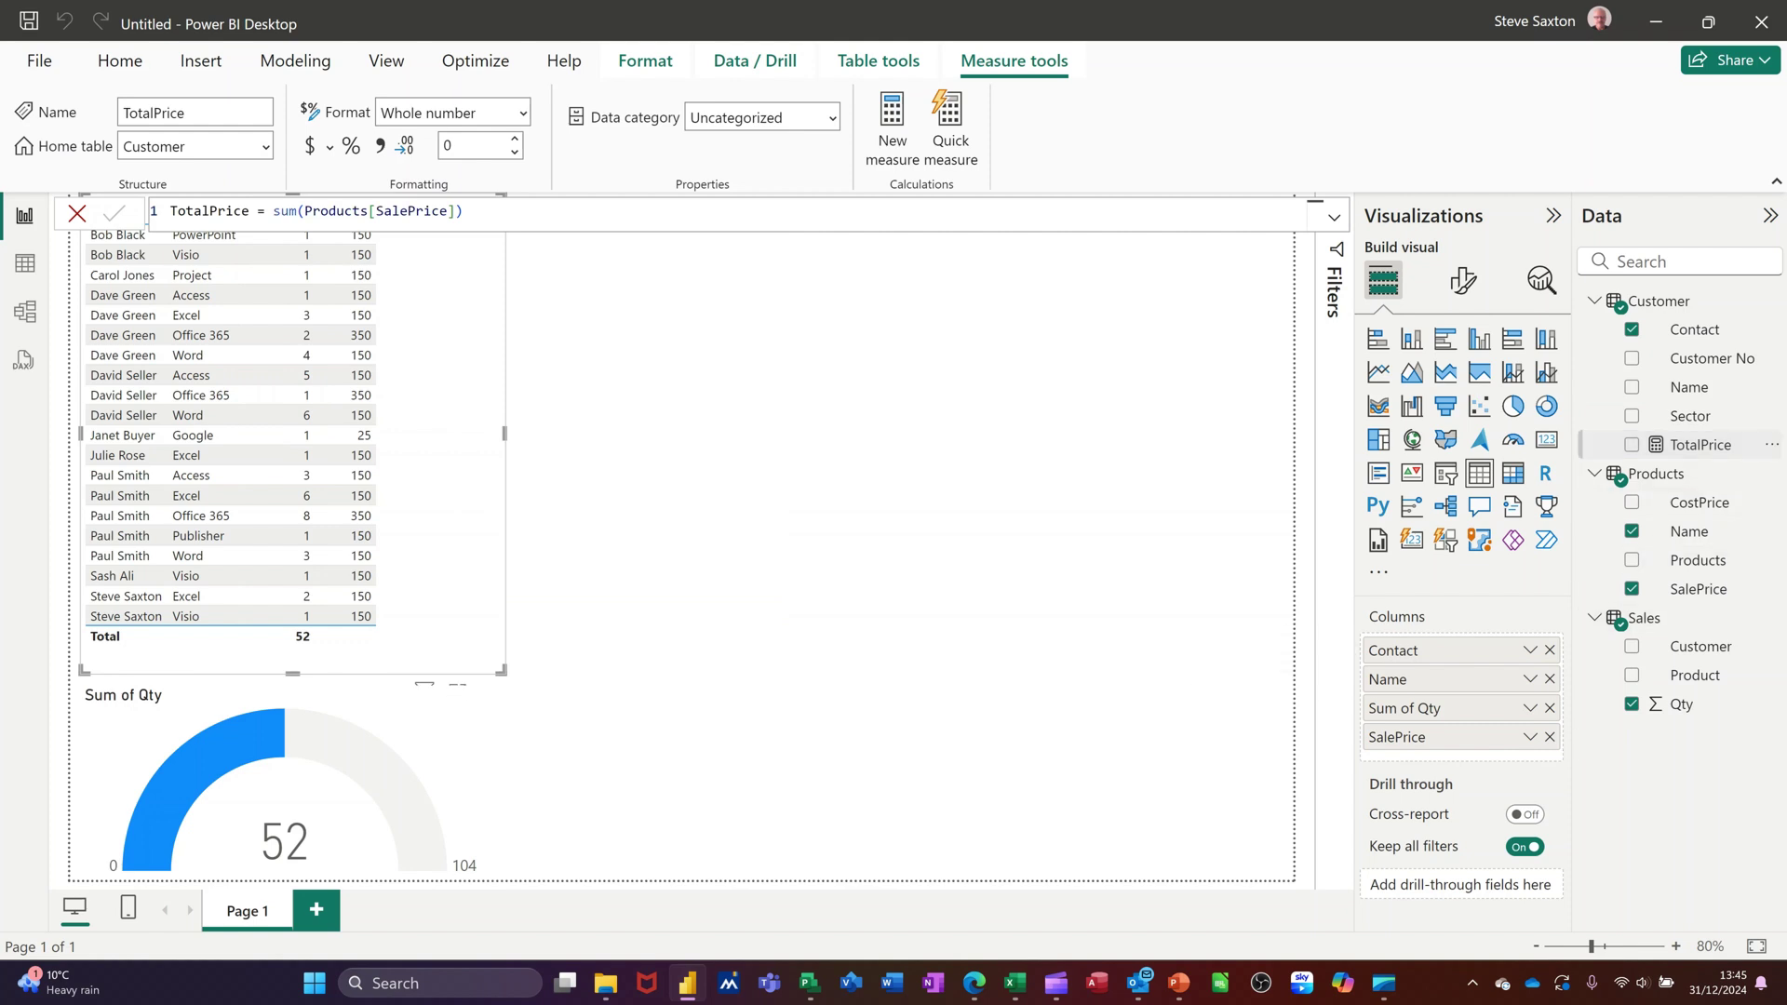
Step: Add the TotalPrice measure to the table visual, enlarging the table, and move the Sum of Qty gauge to the table's right
left_click(1632, 445)
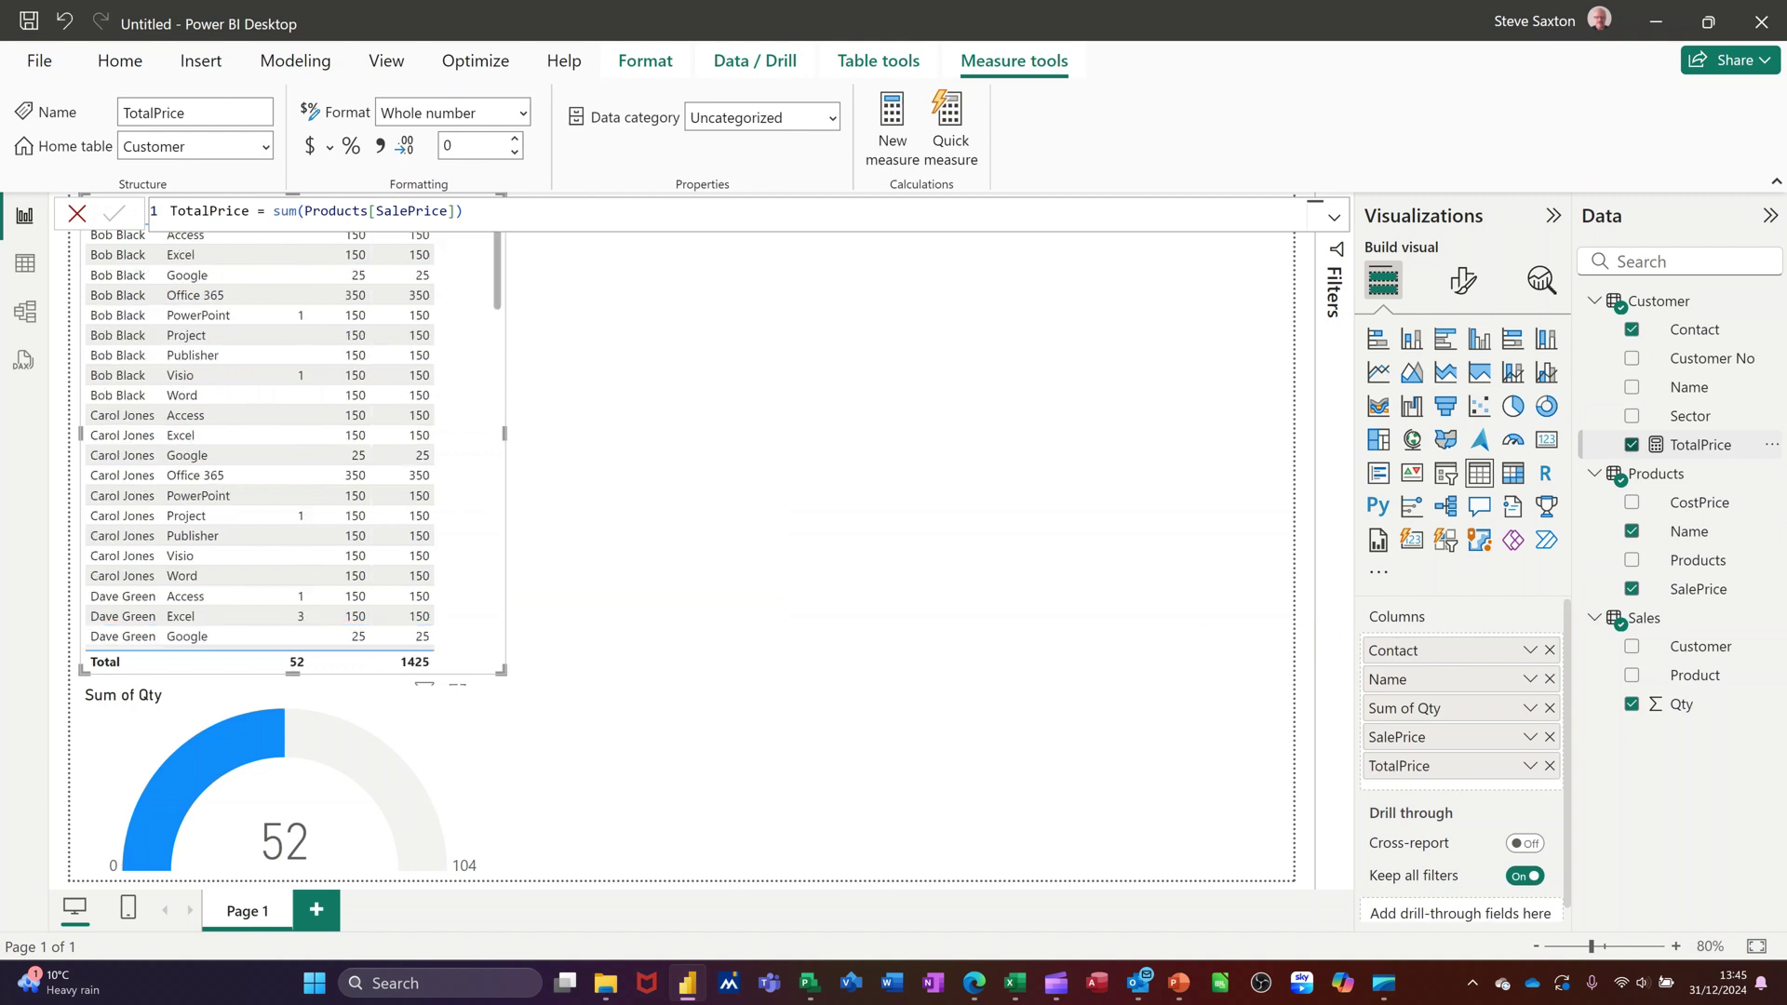
left_click_drag(502, 670, 721, 799)
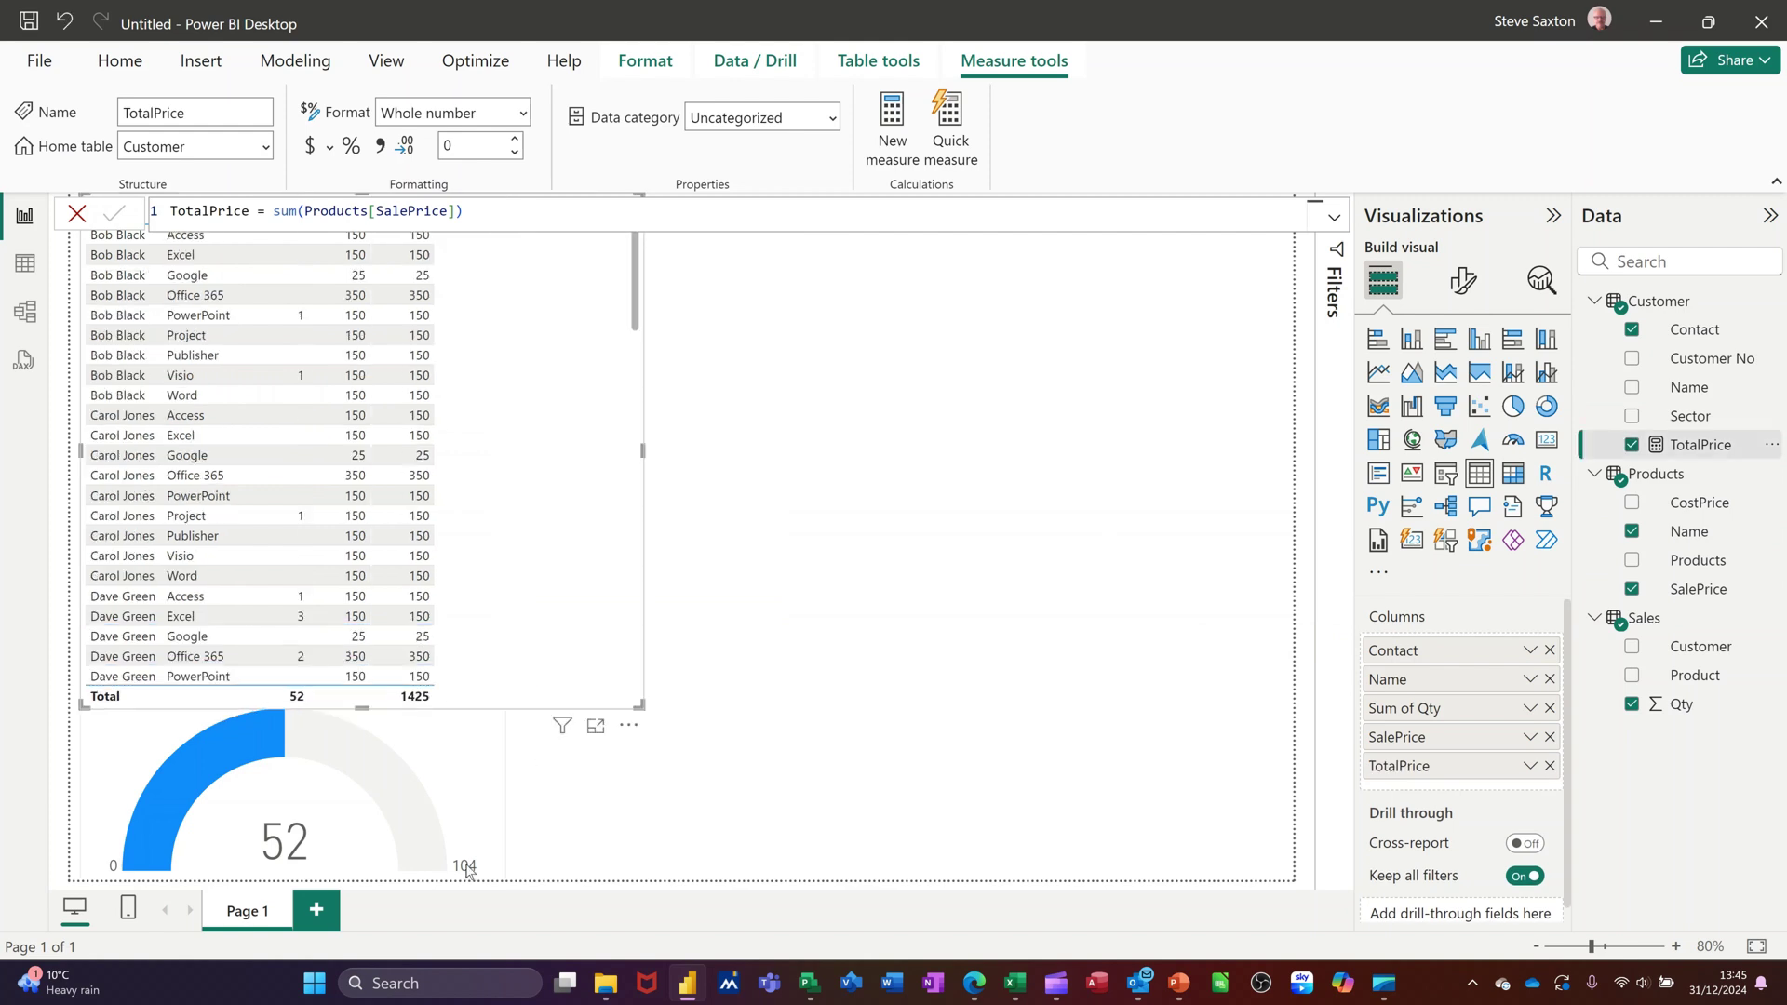
left_click_drag(468, 870, 1103, 350)
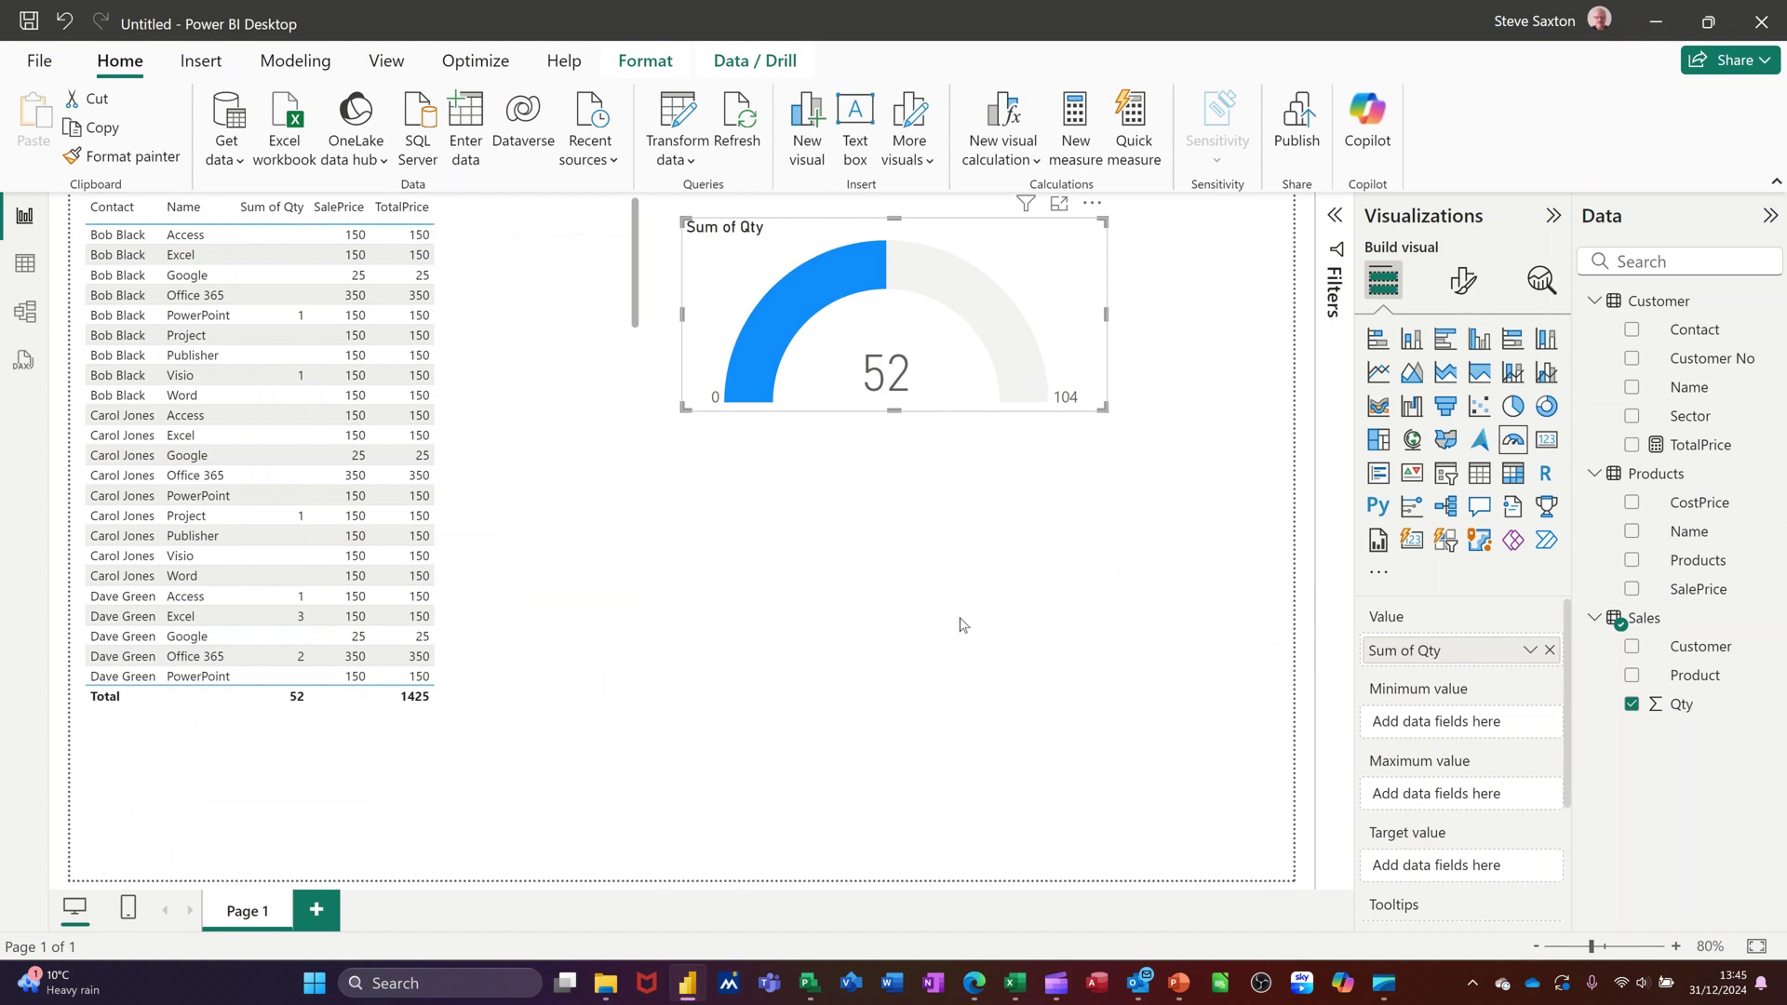
Step: Add a card visual below the gauge showing the TotalPrice measure
left_click(1011, 565)
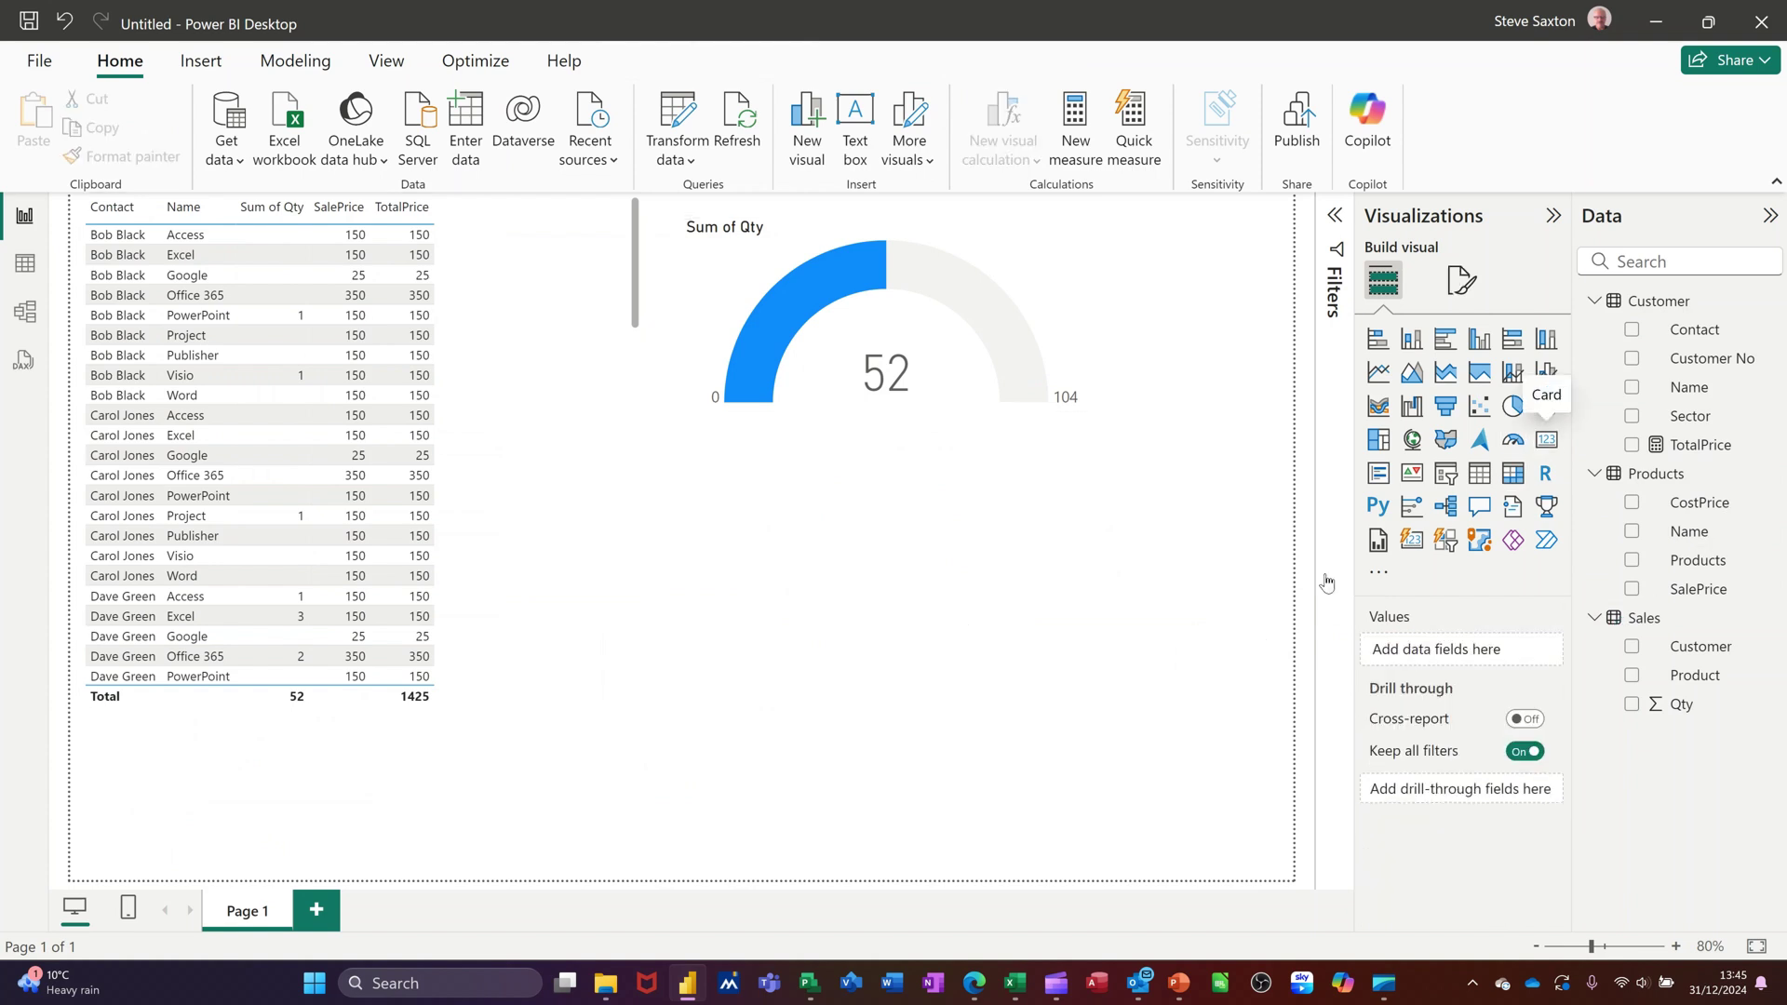
left_click(1547, 439)
left_click_drag(642, 856, 1172, 624)
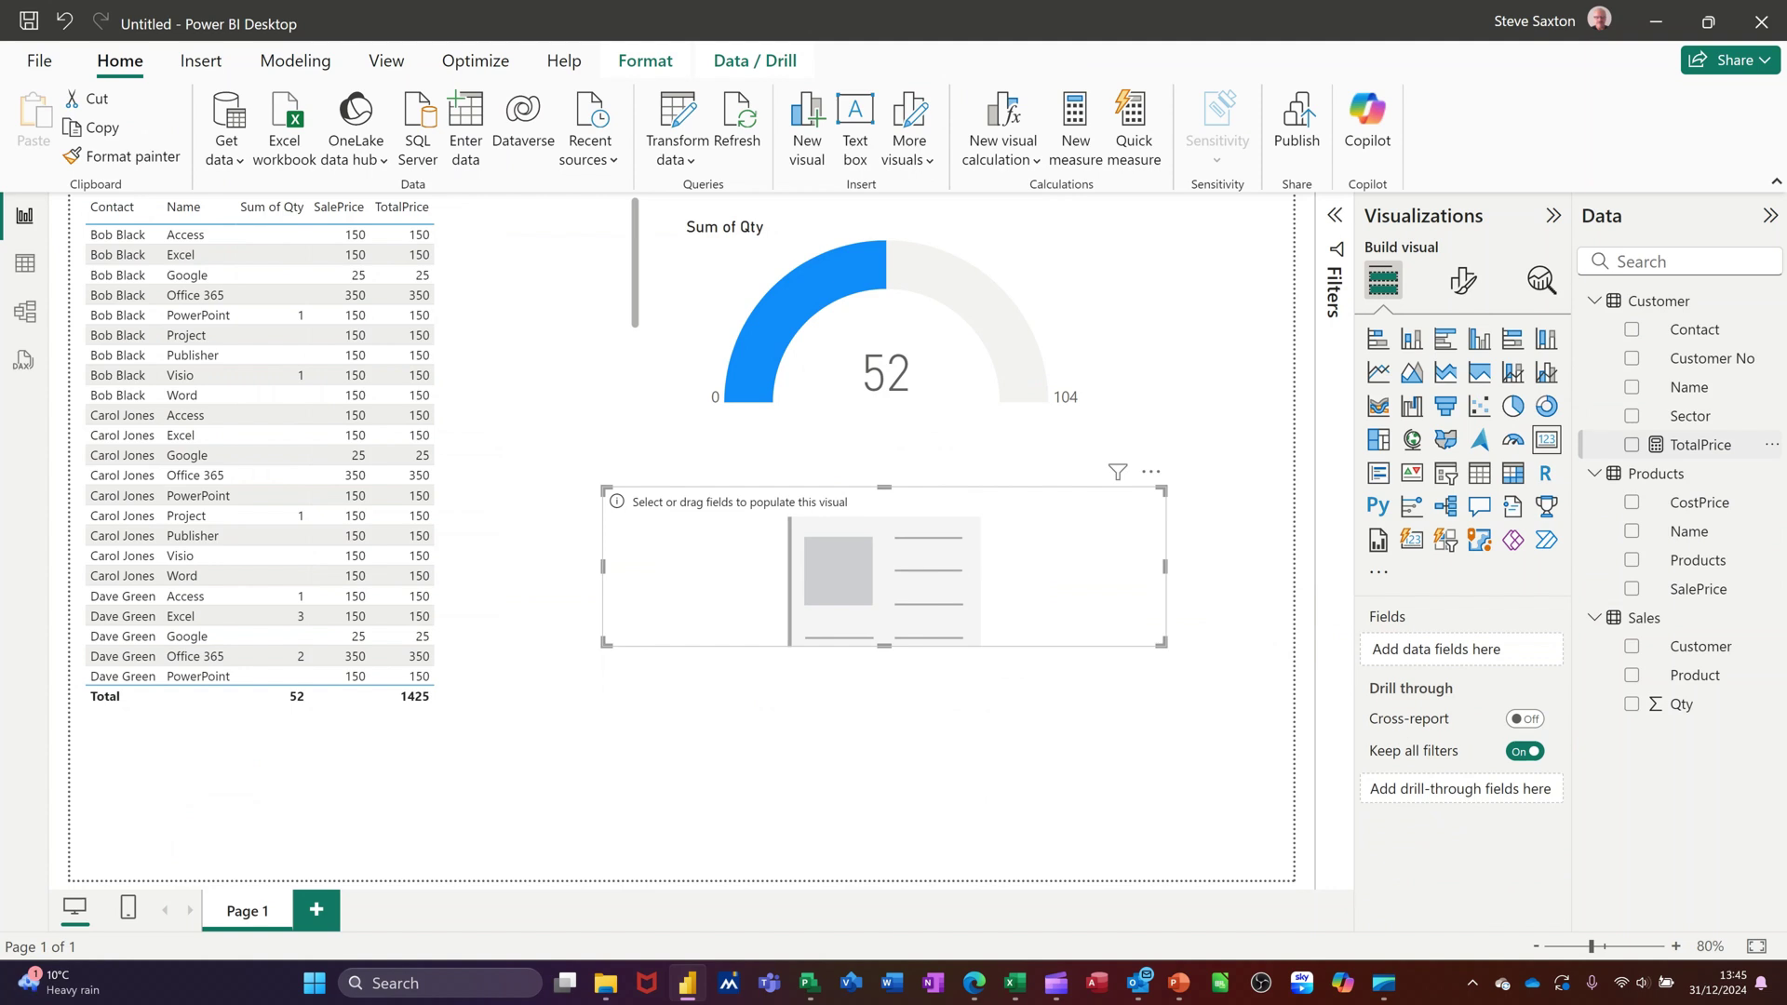
left_click_drag(1694, 445, 1433, 651)
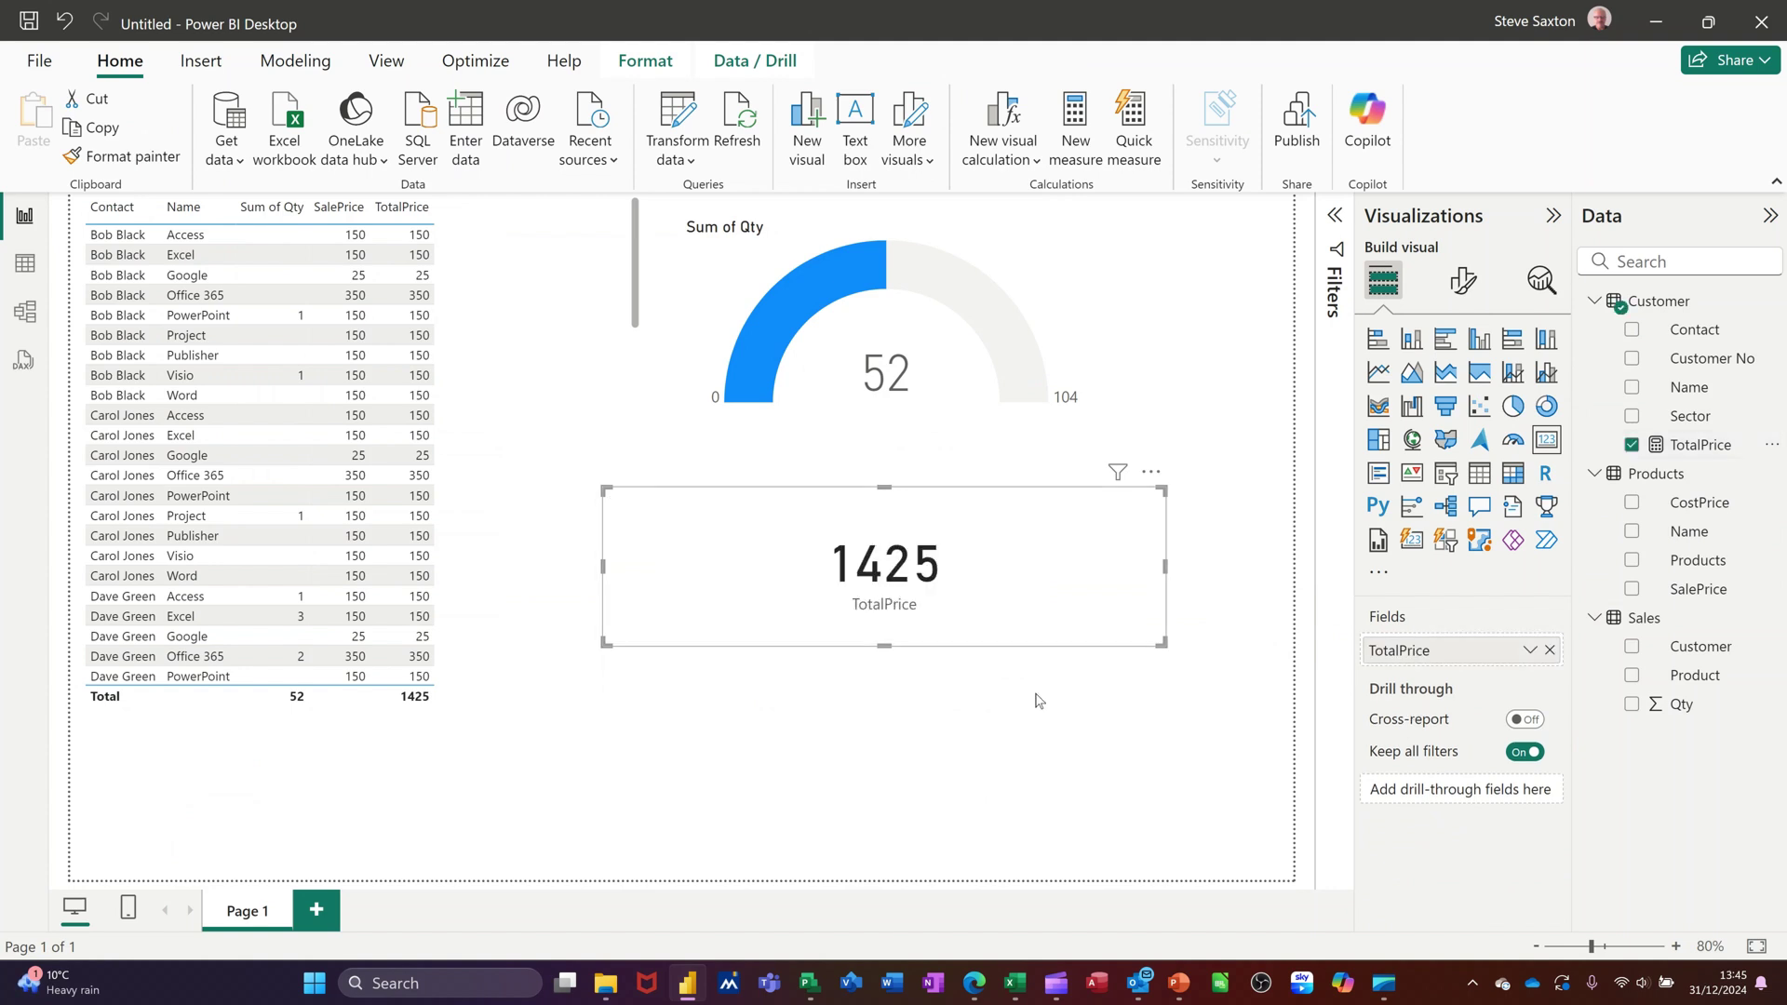
Step: Select individual contact rows in the table visual to check how the gauge and card respond, and clear the selection
left_click(138, 473)
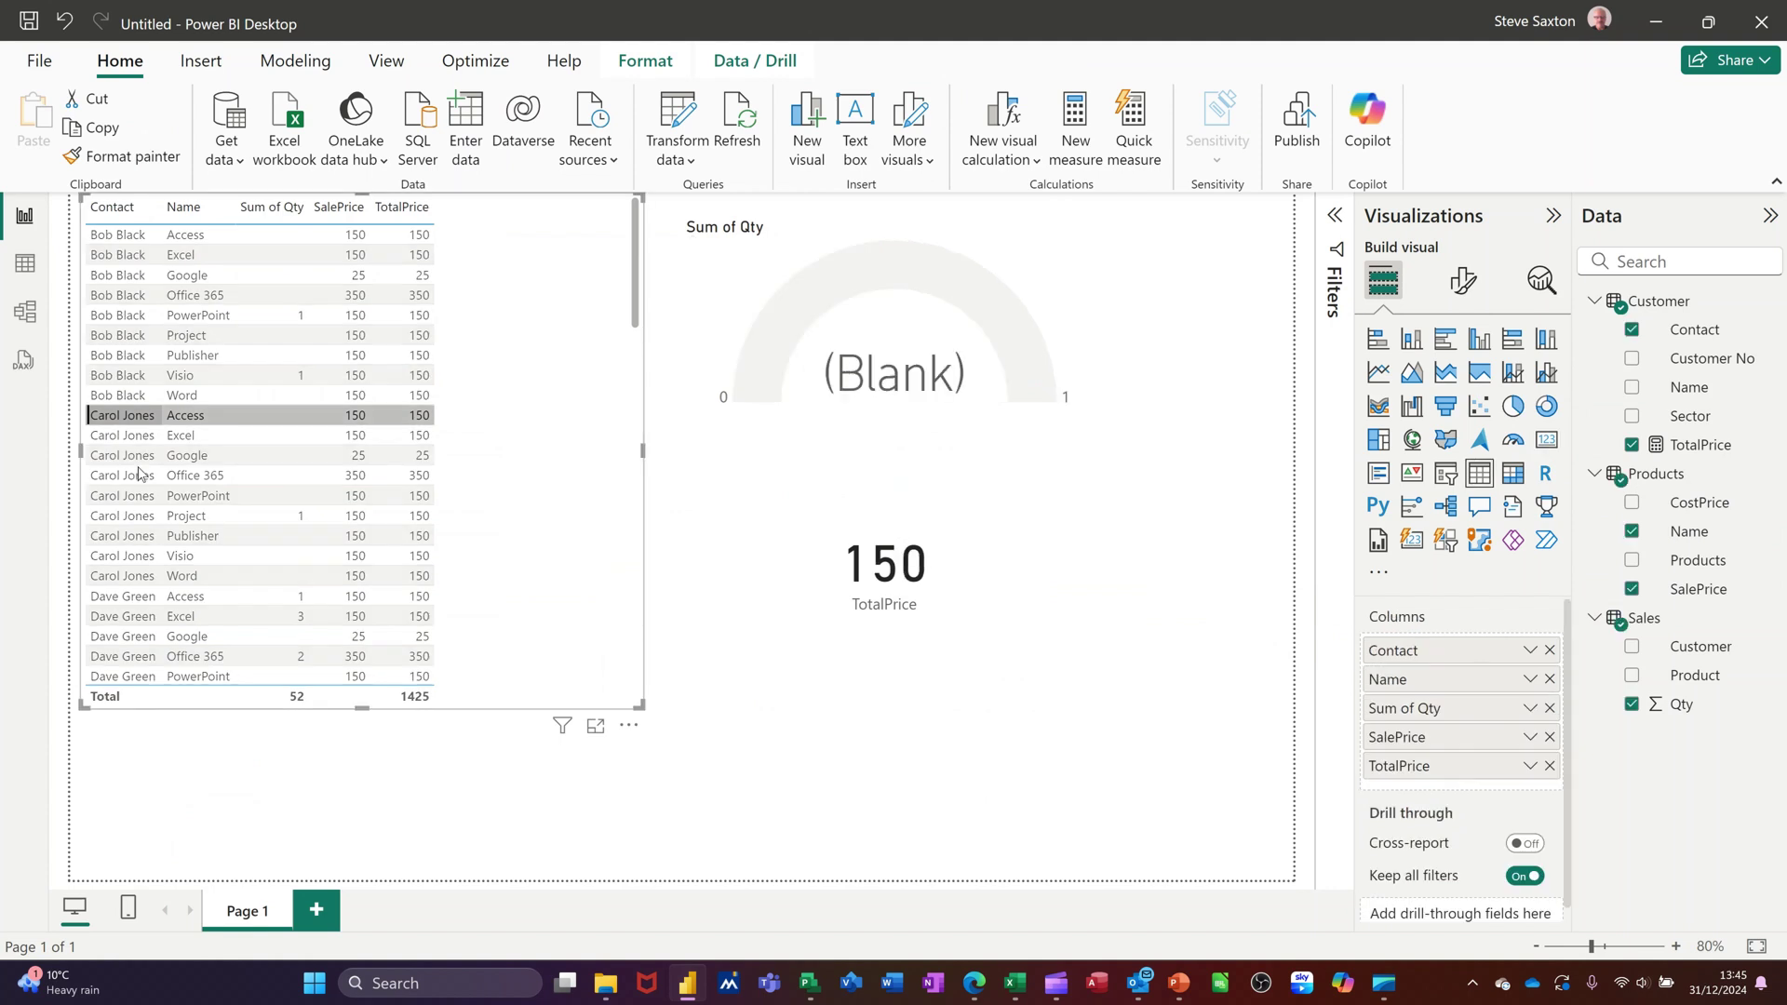
left_click(139, 455, "ctrl")
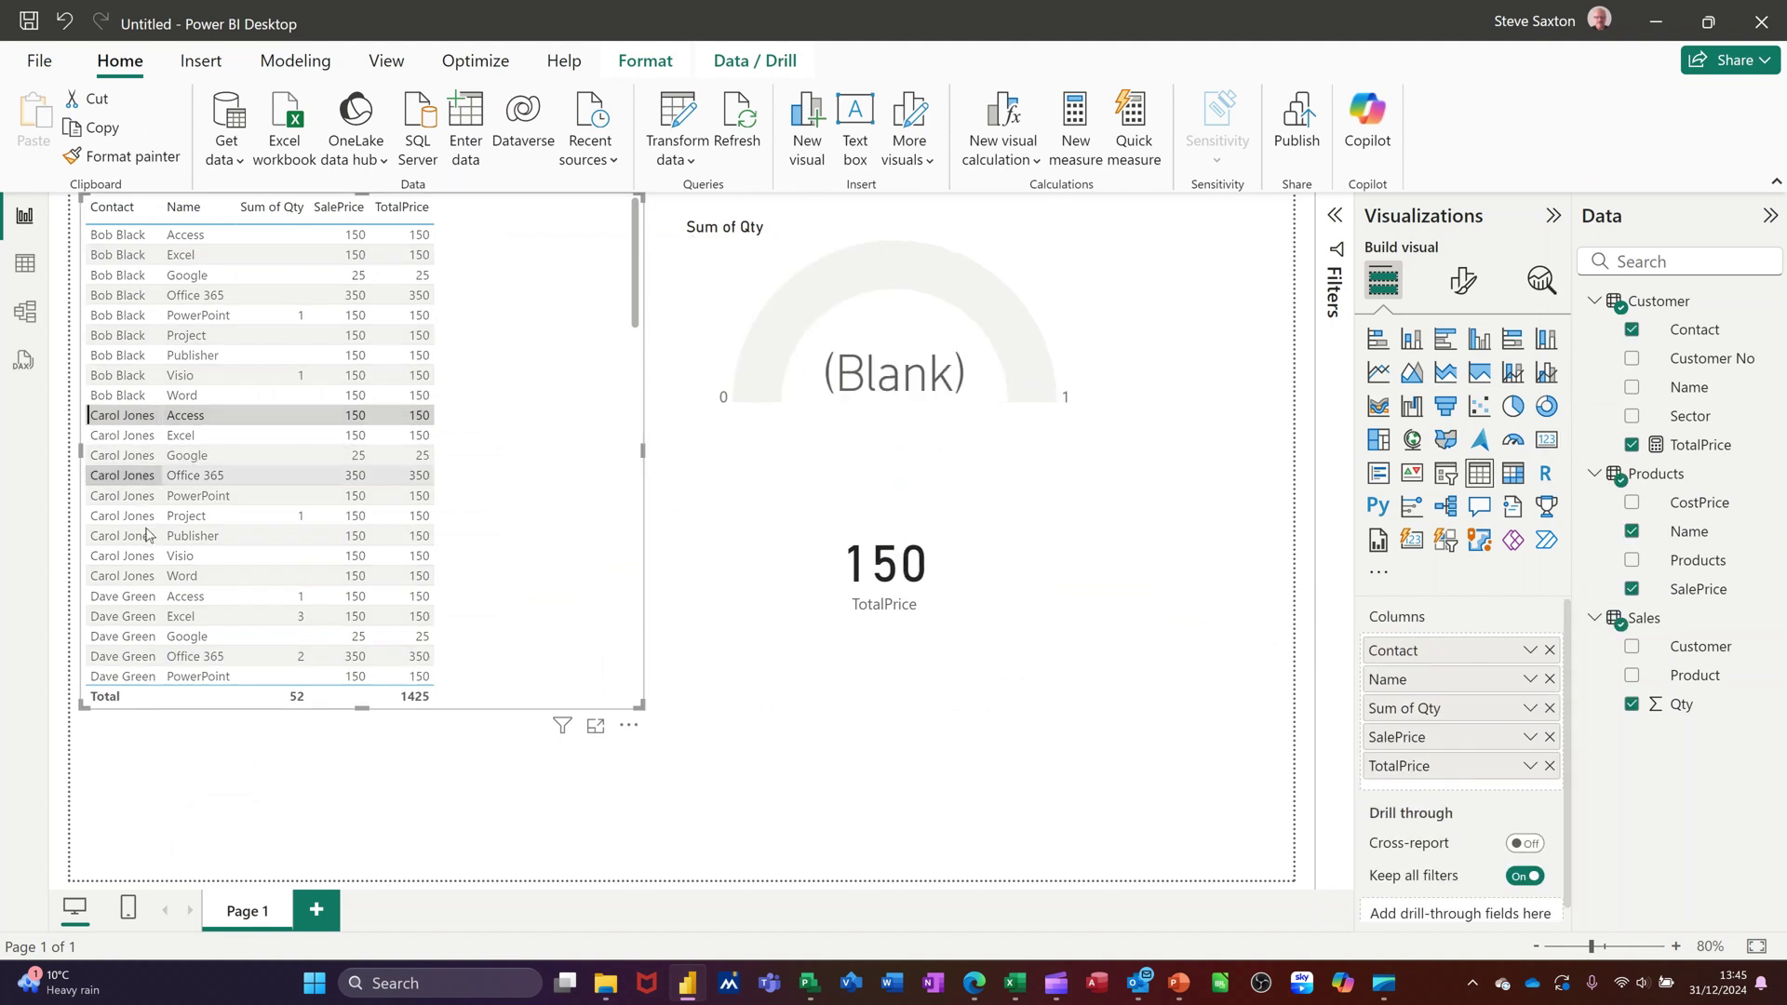
left_click(122, 476)
key("Down")
key("Down")
key("Return")
key("Down")
key("Down")
key("Return")
key("Down")
key("Down")
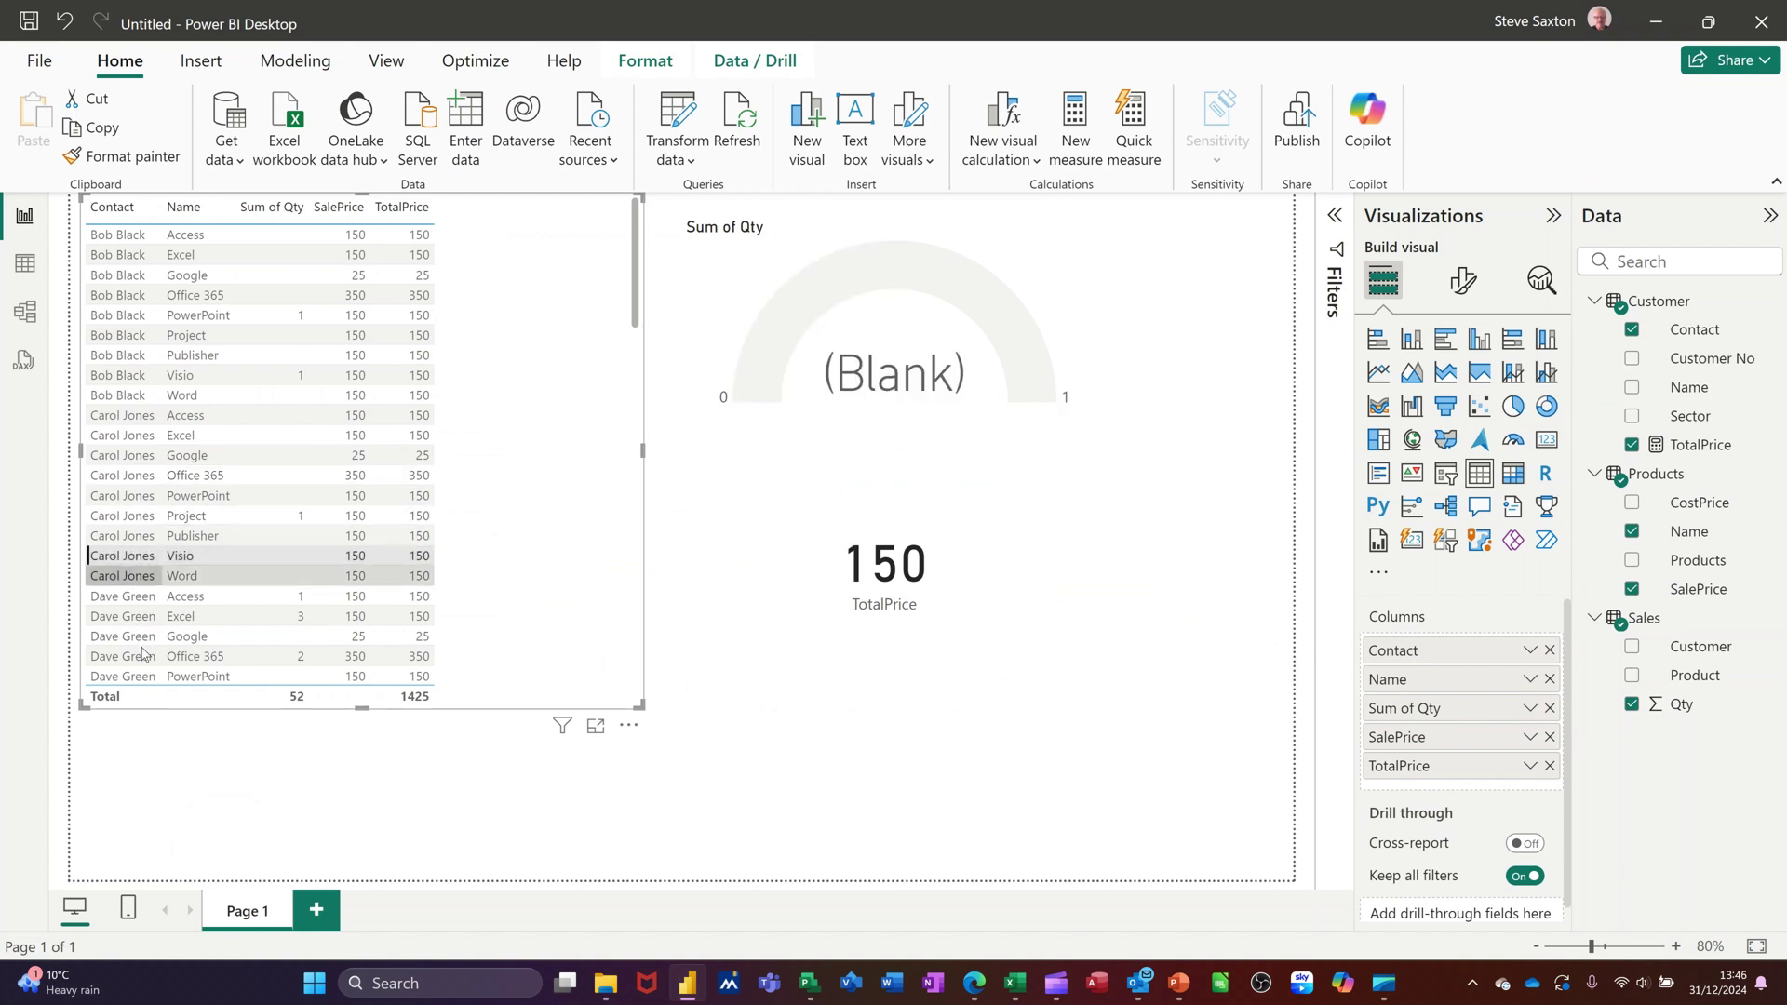
key("Return")
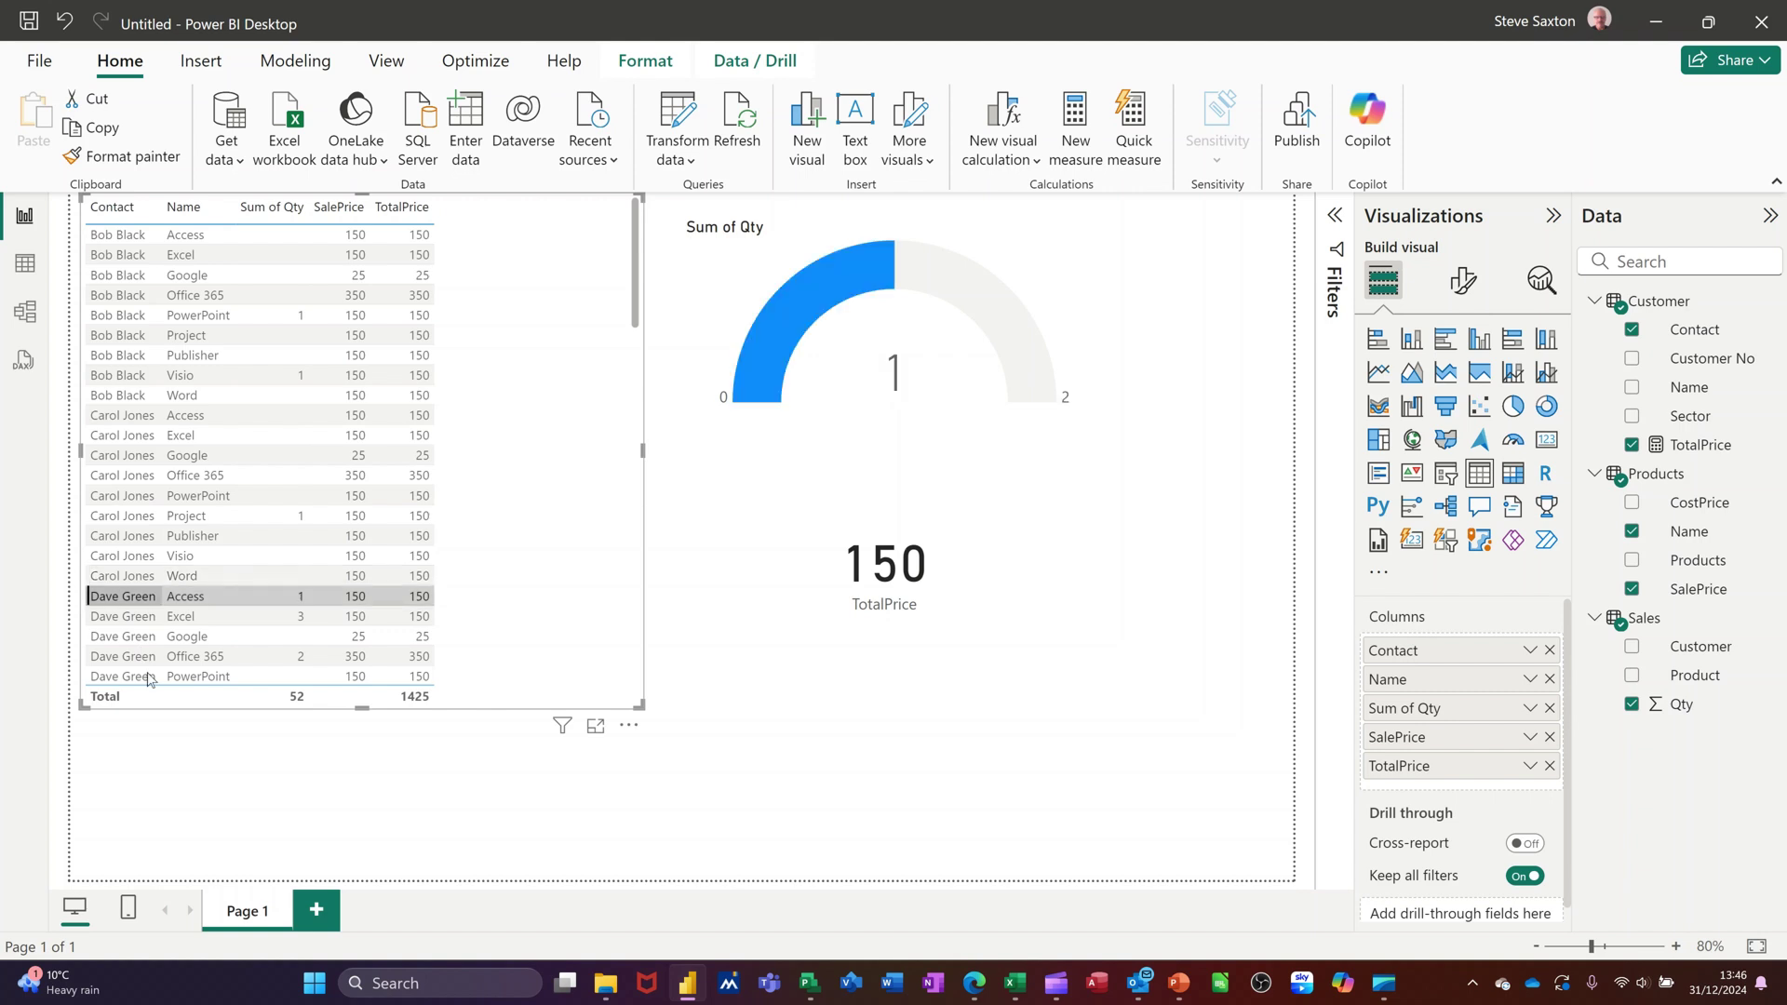
left_click(294, 427)
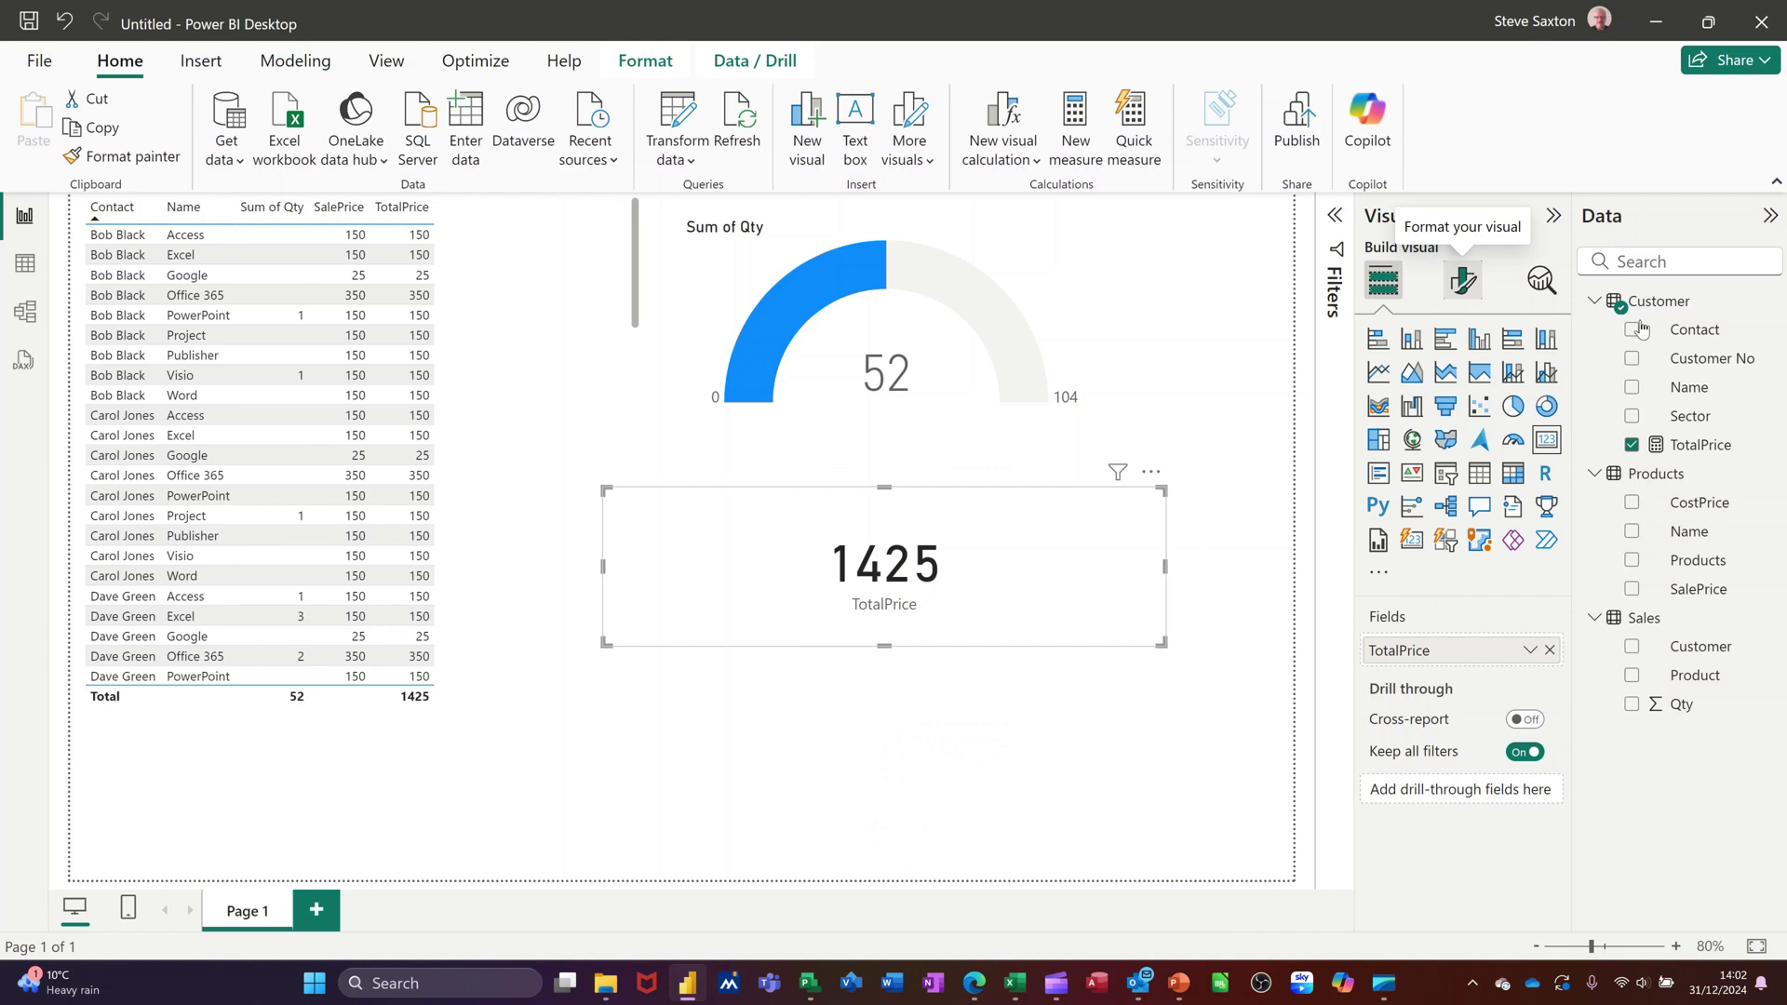
Step: Turn on the title of the TotalPrice card and set its text to "Total Sales"
left_click(1462, 280)
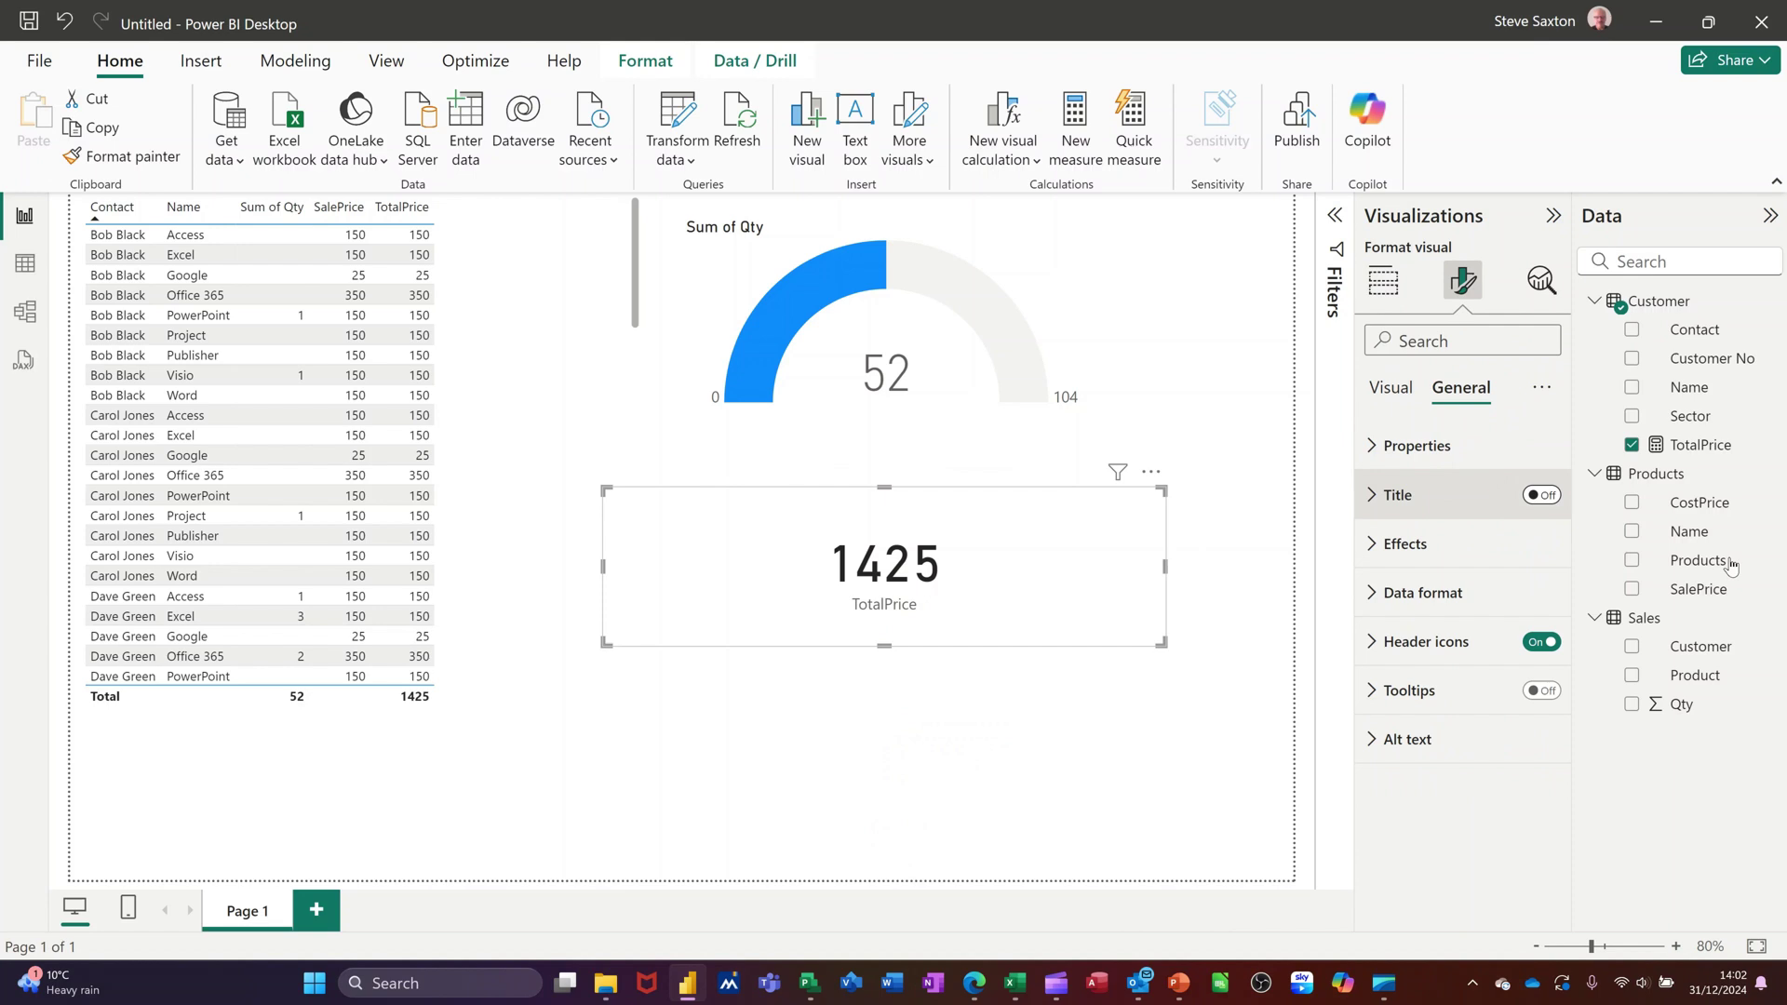
left_click(1542, 495)
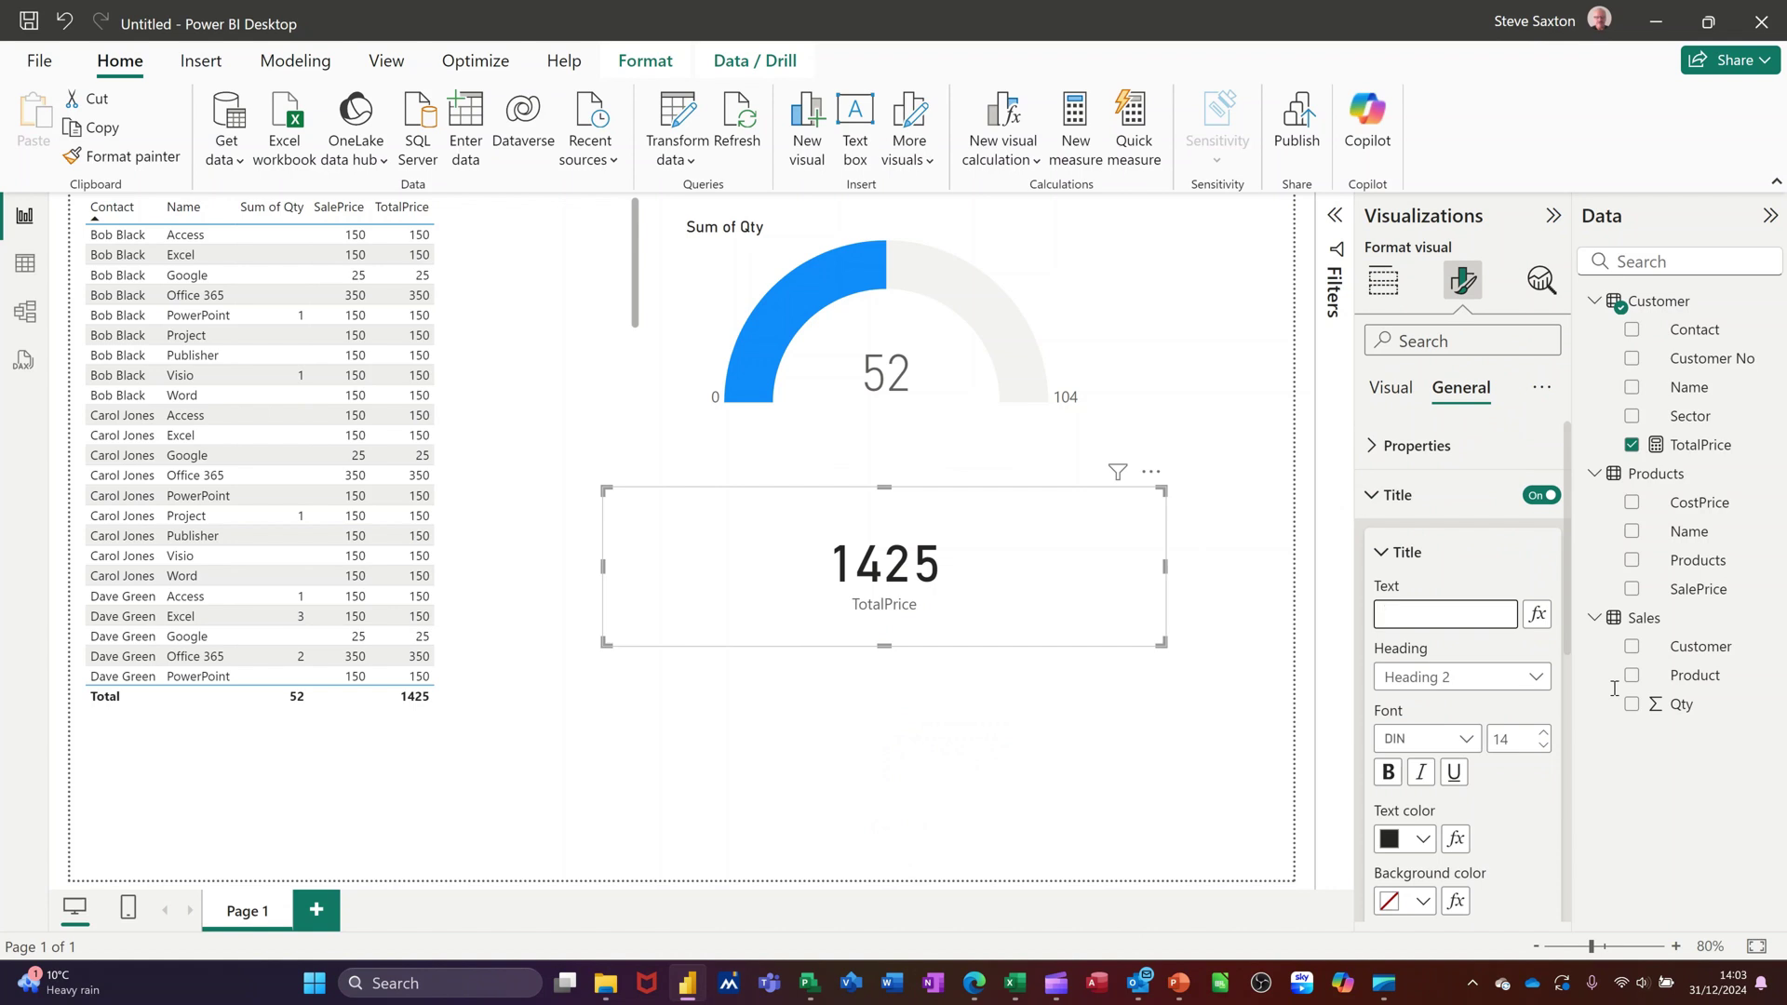
type("To")
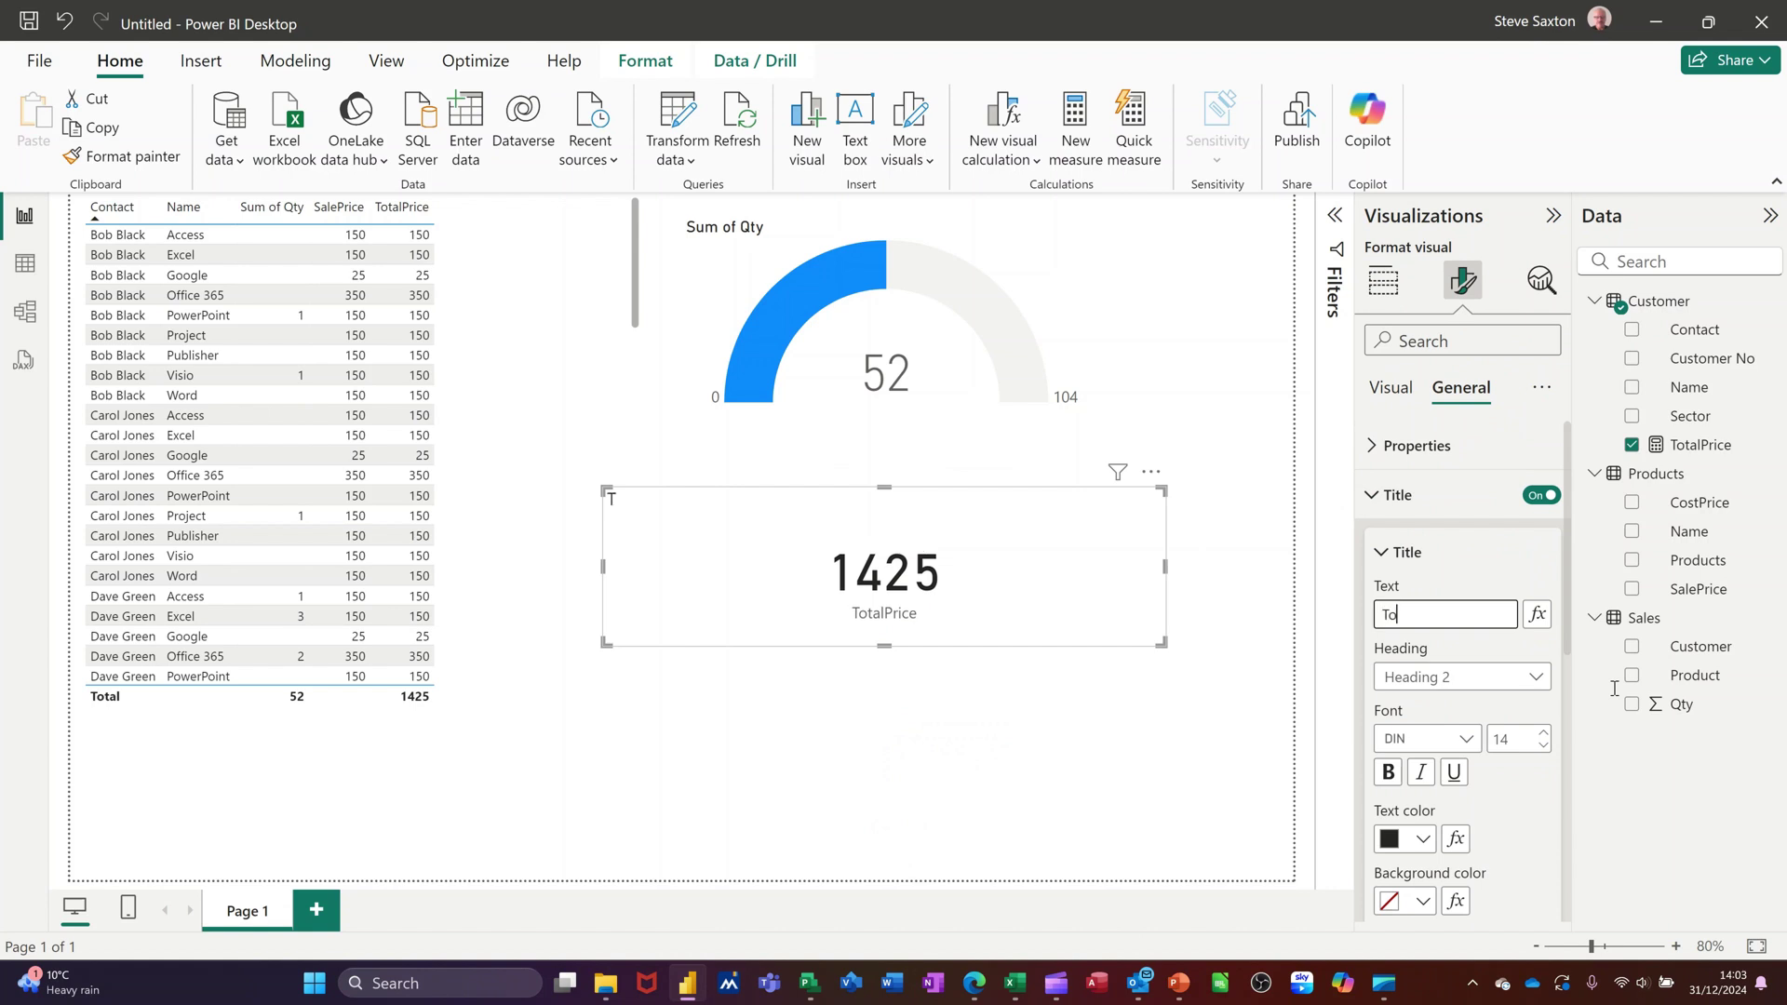
type("tal Sales")
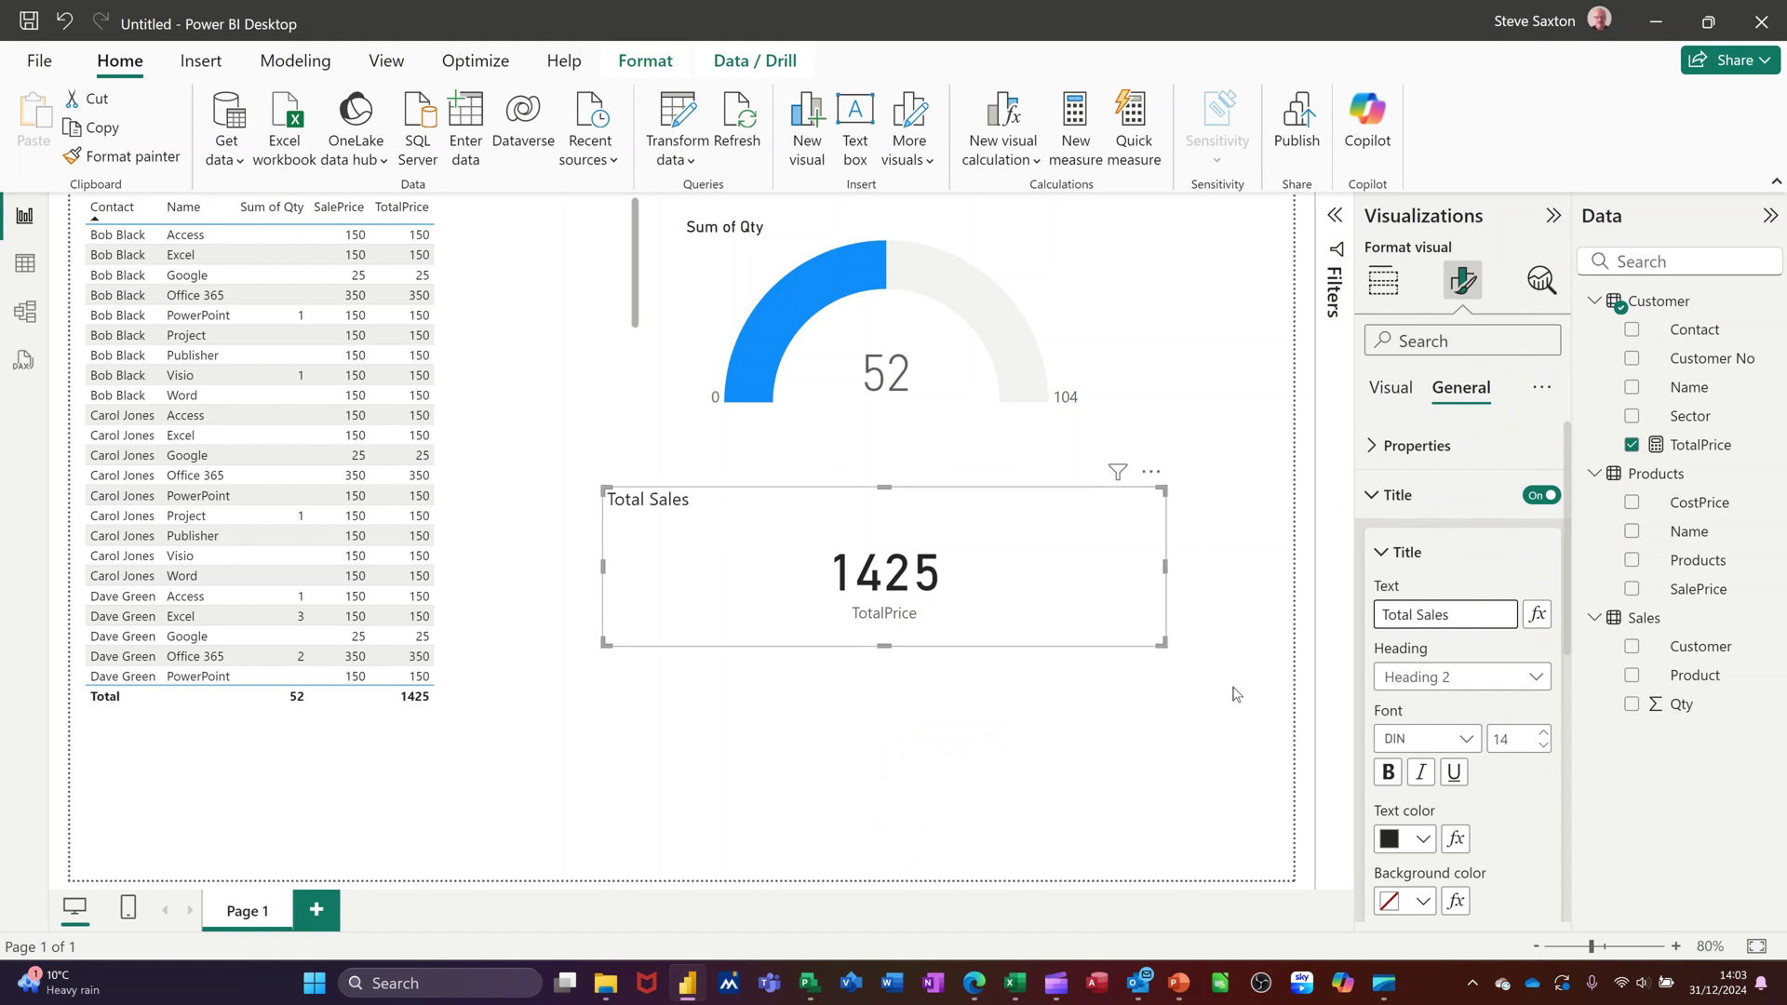
Step: Set the card title's heading style to Heading 4 and centre it horizontally
left_click(1461, 677)
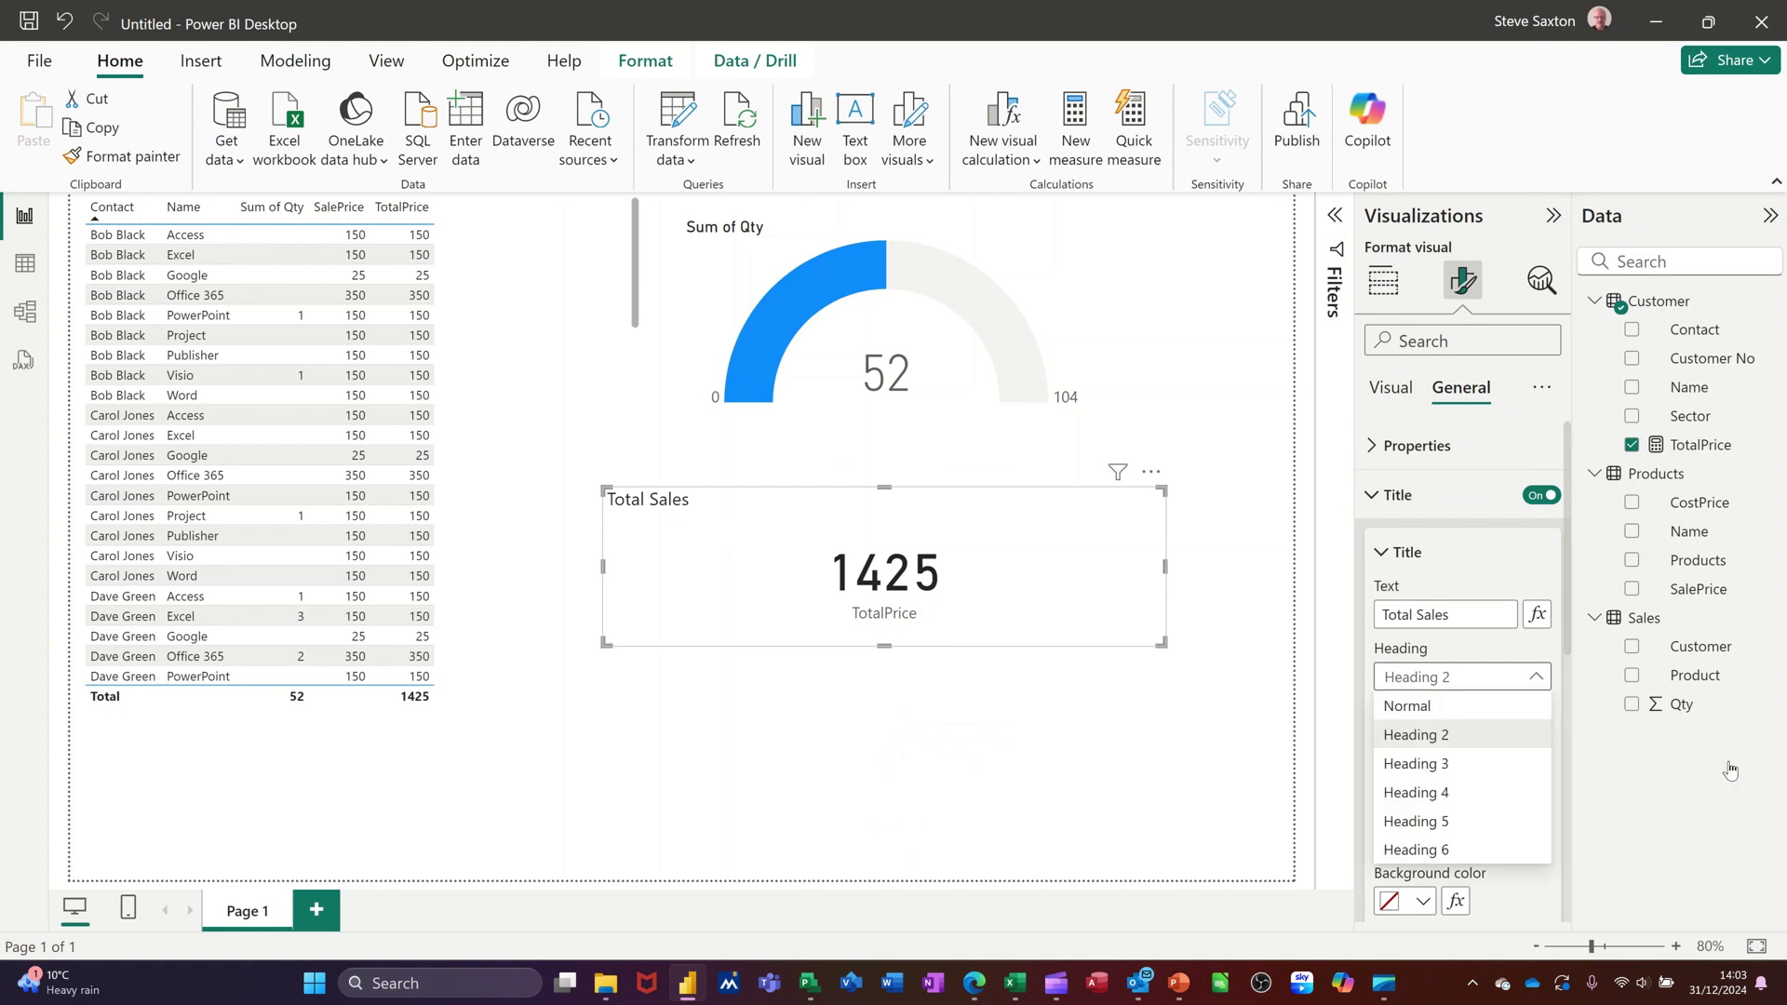
key("Down")
key("Down")
key("Return")
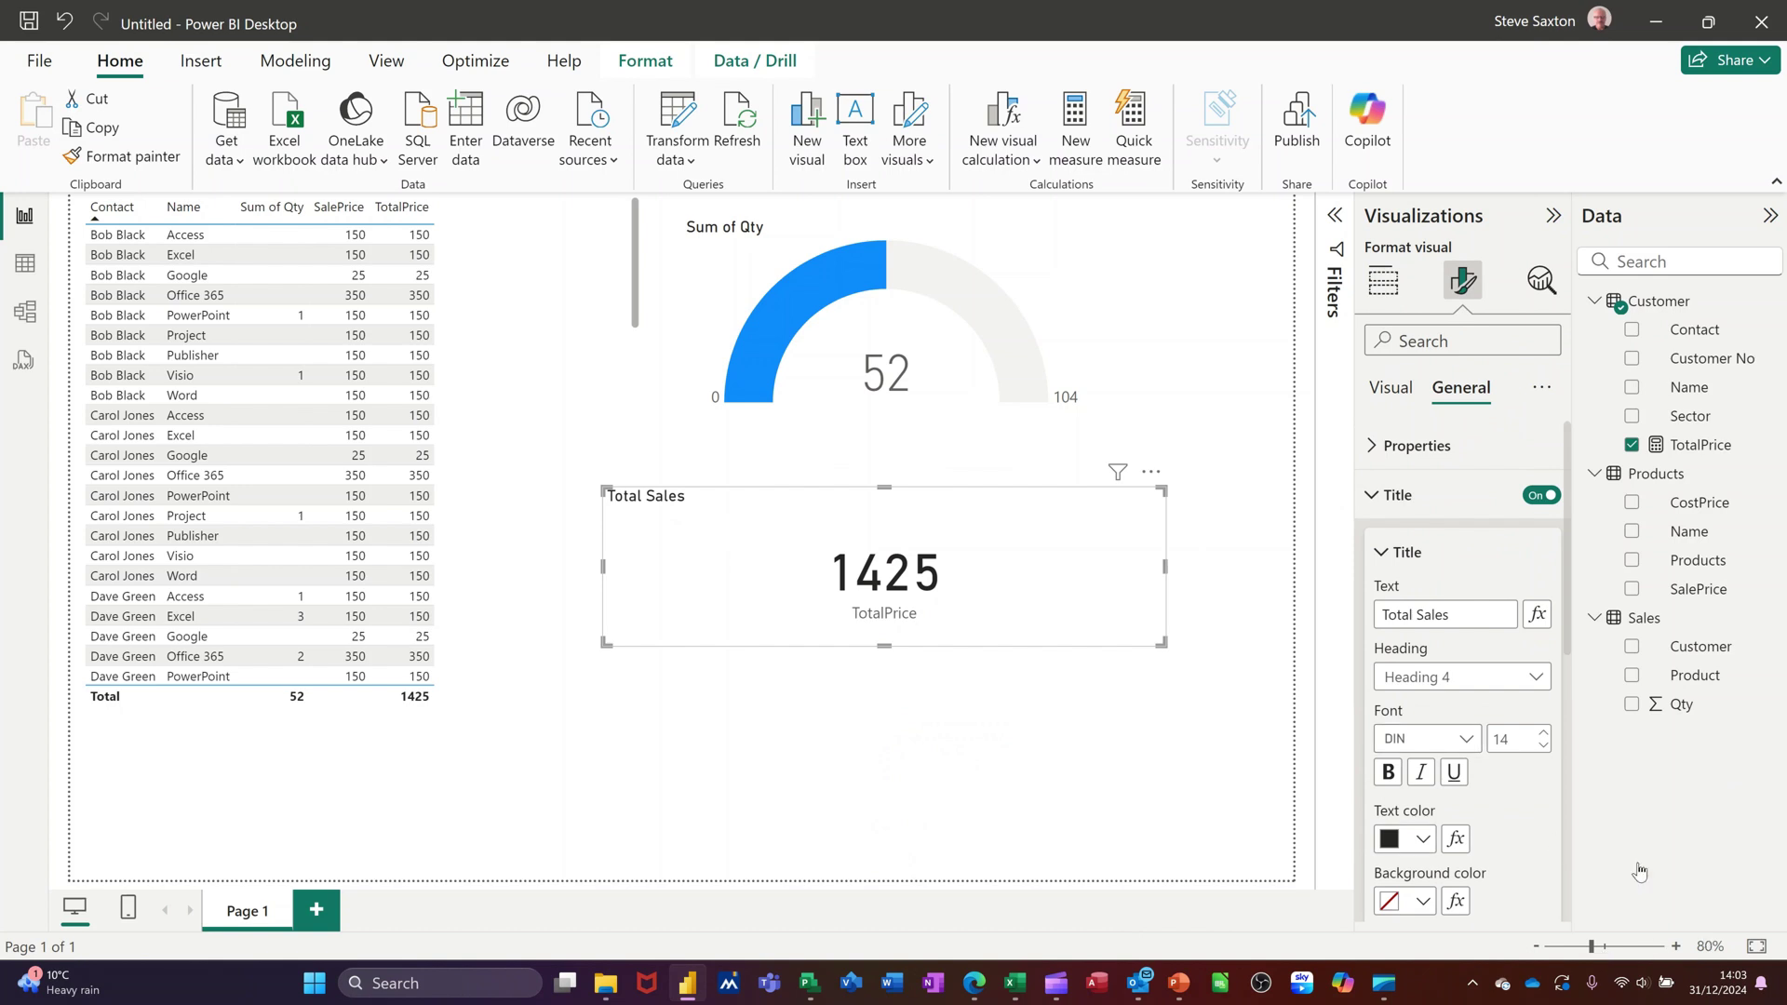
scroll(1704, 884, "down", 2)
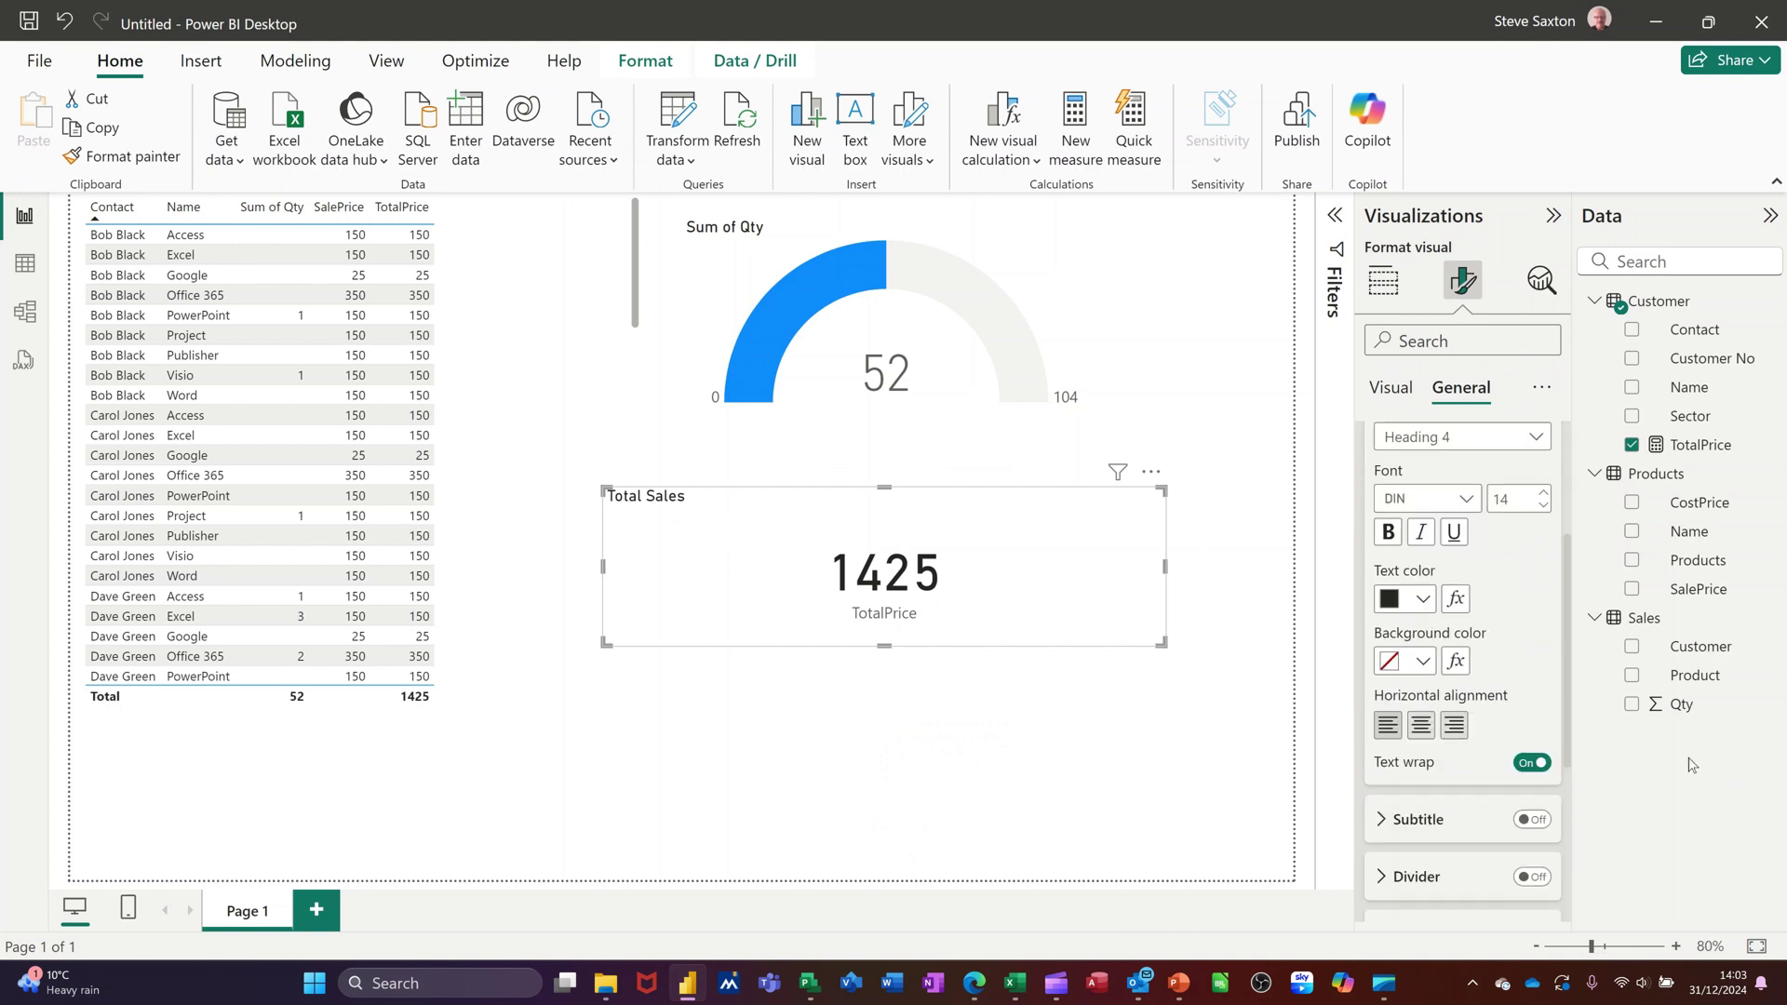
left_click(1419, 725)
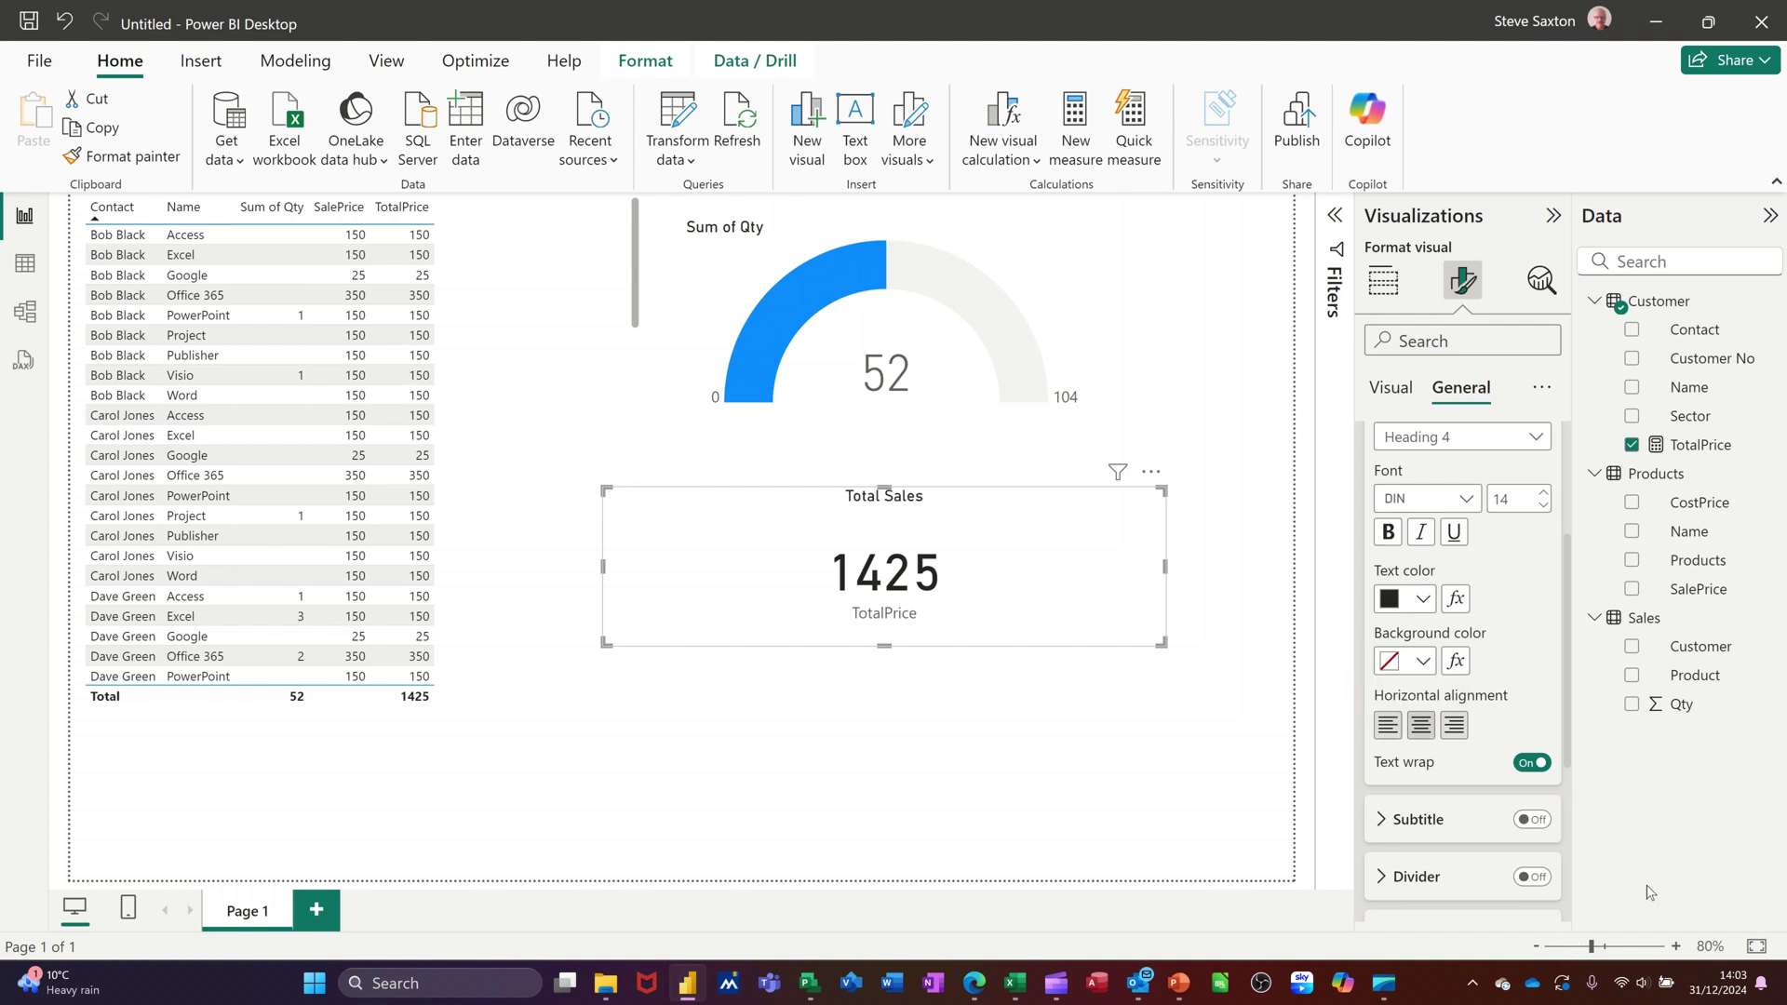
scroll(1420, 643, "up", 3)
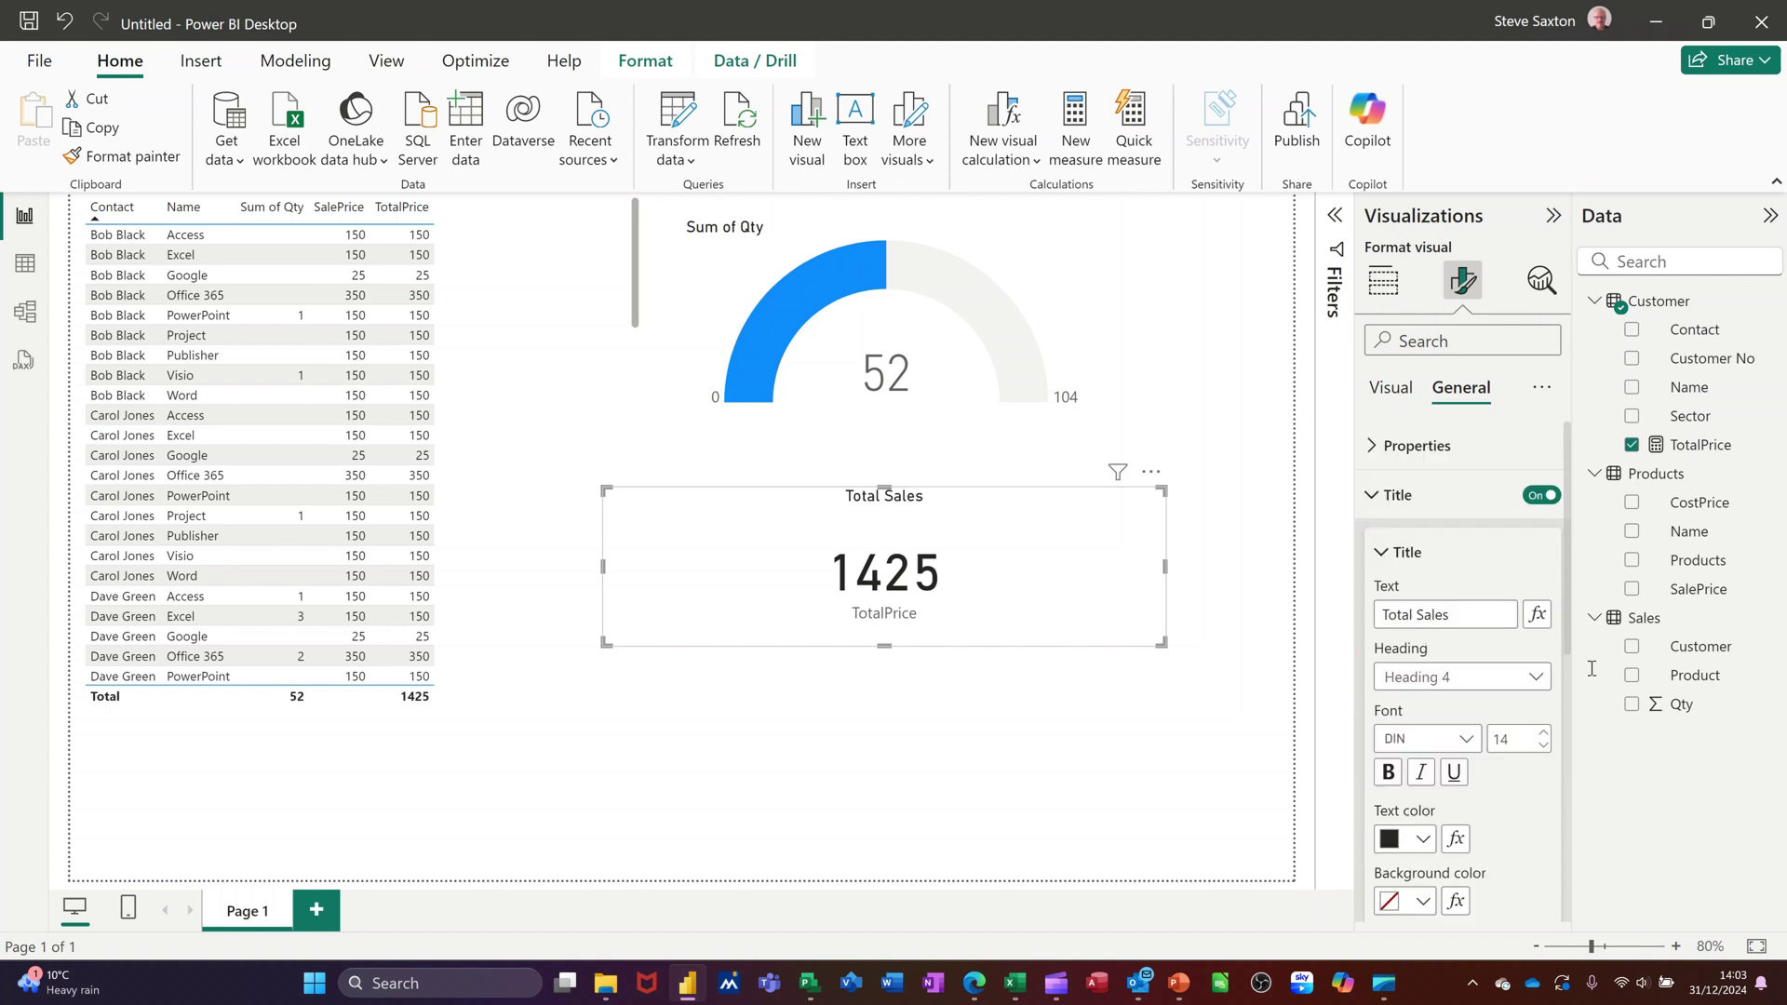
left_click(1382, 552)
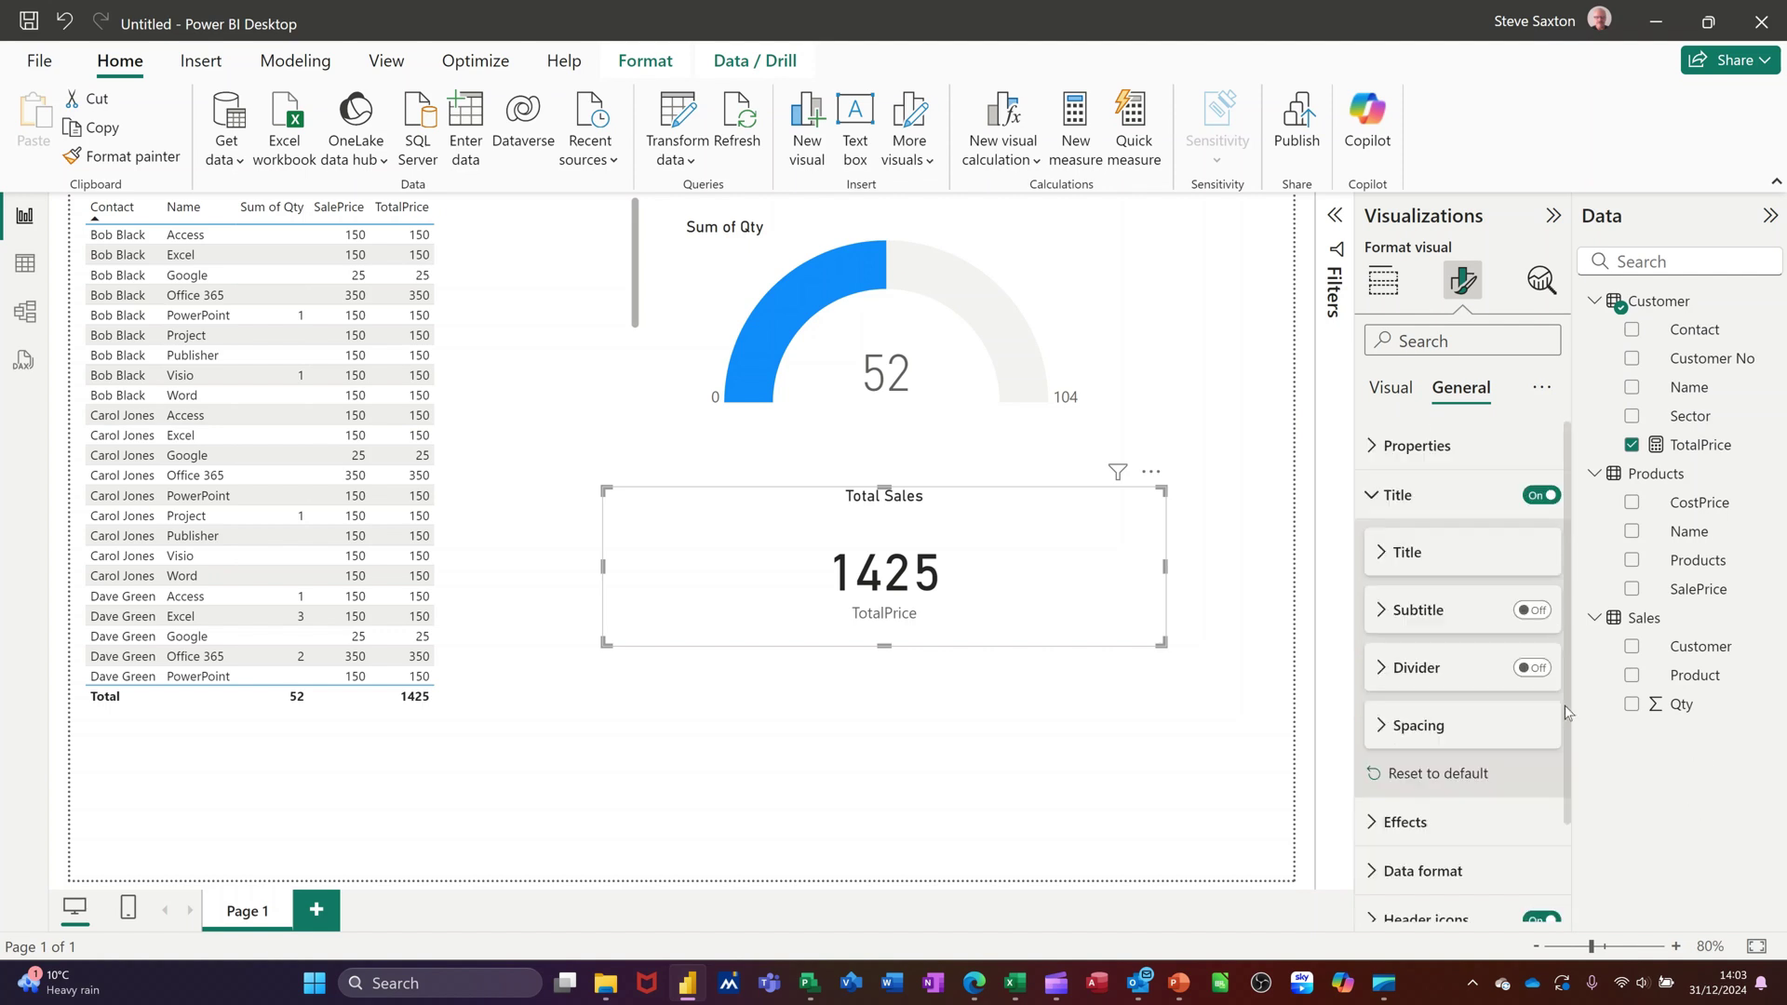
Step: Set the Total Sales card's background colour to orange #E66C37
scroll(1458, 752, "down", 2)
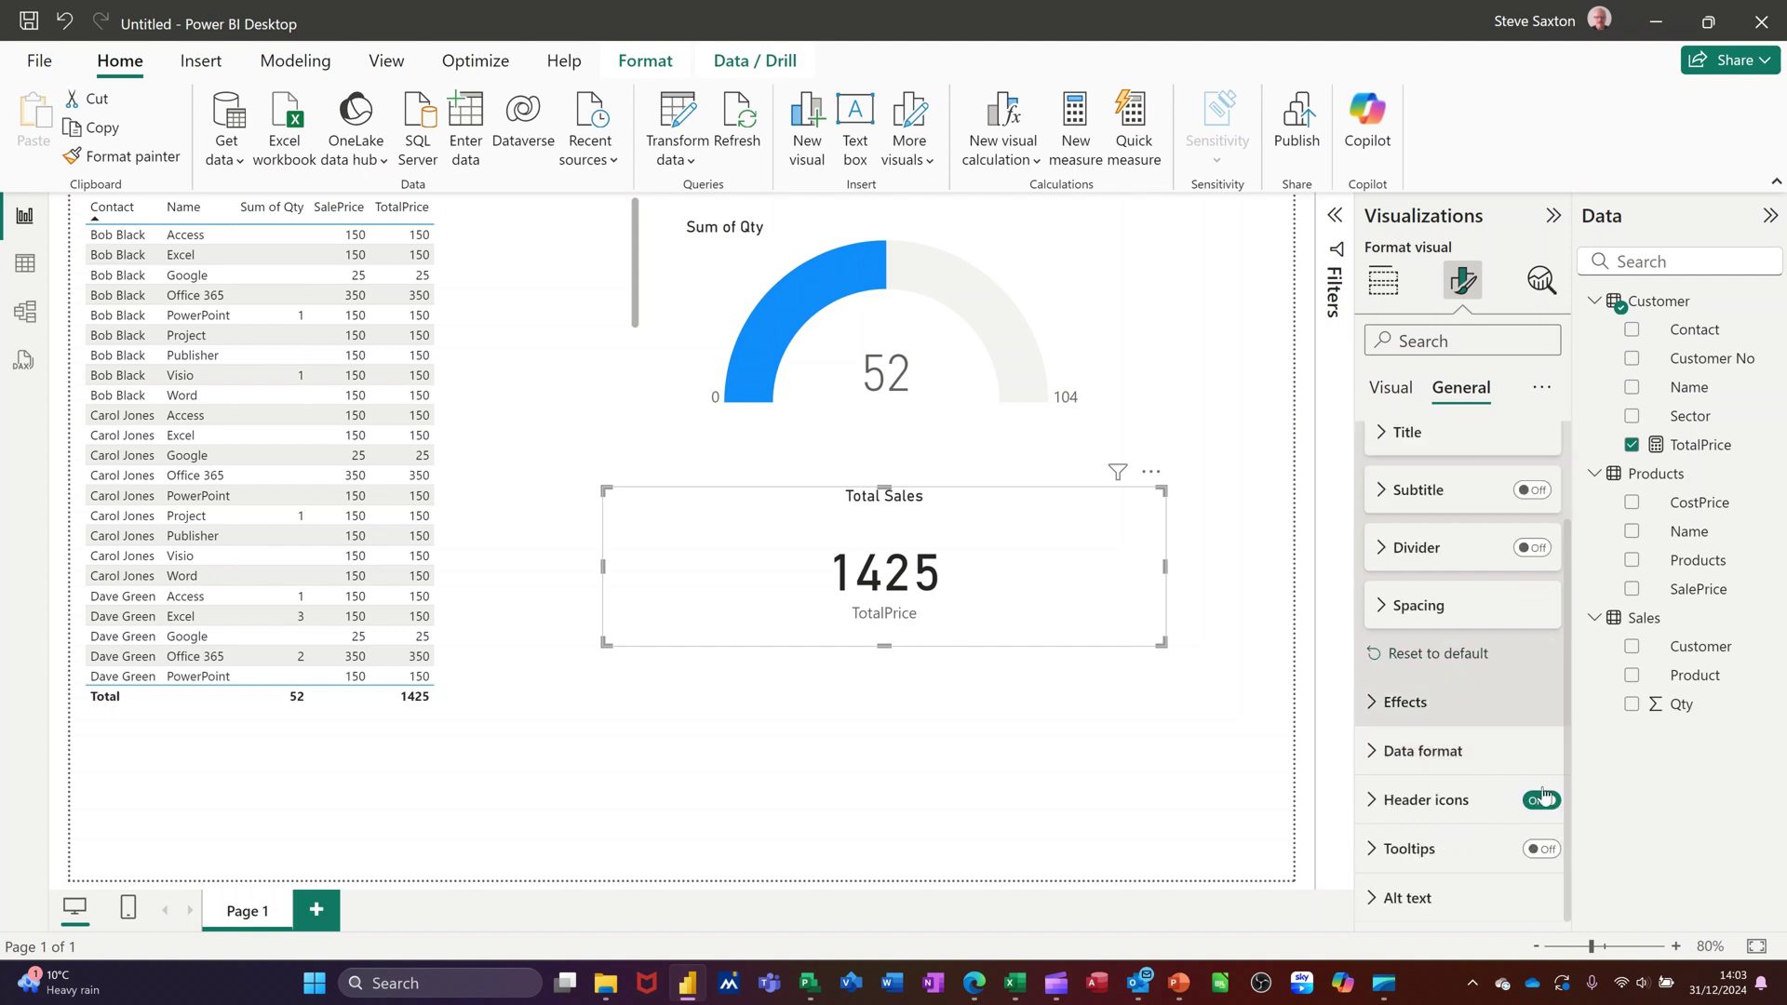
left_click(1508, 702)
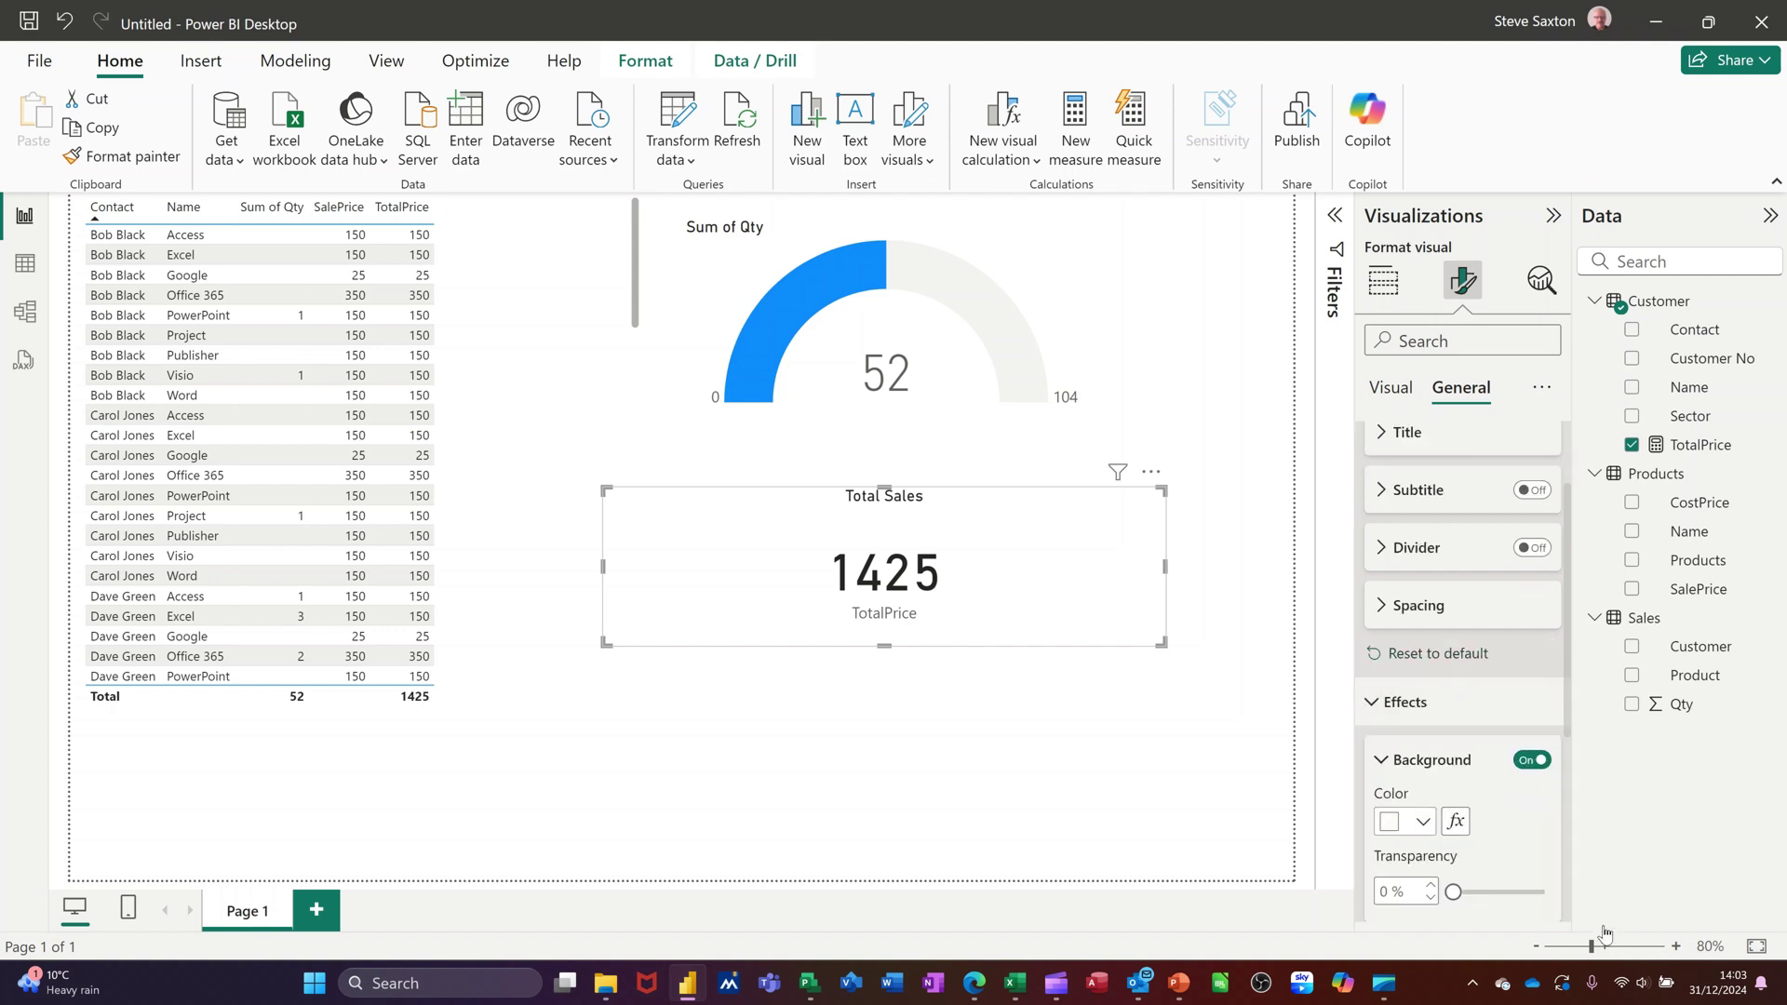
left_click(1424, 821)
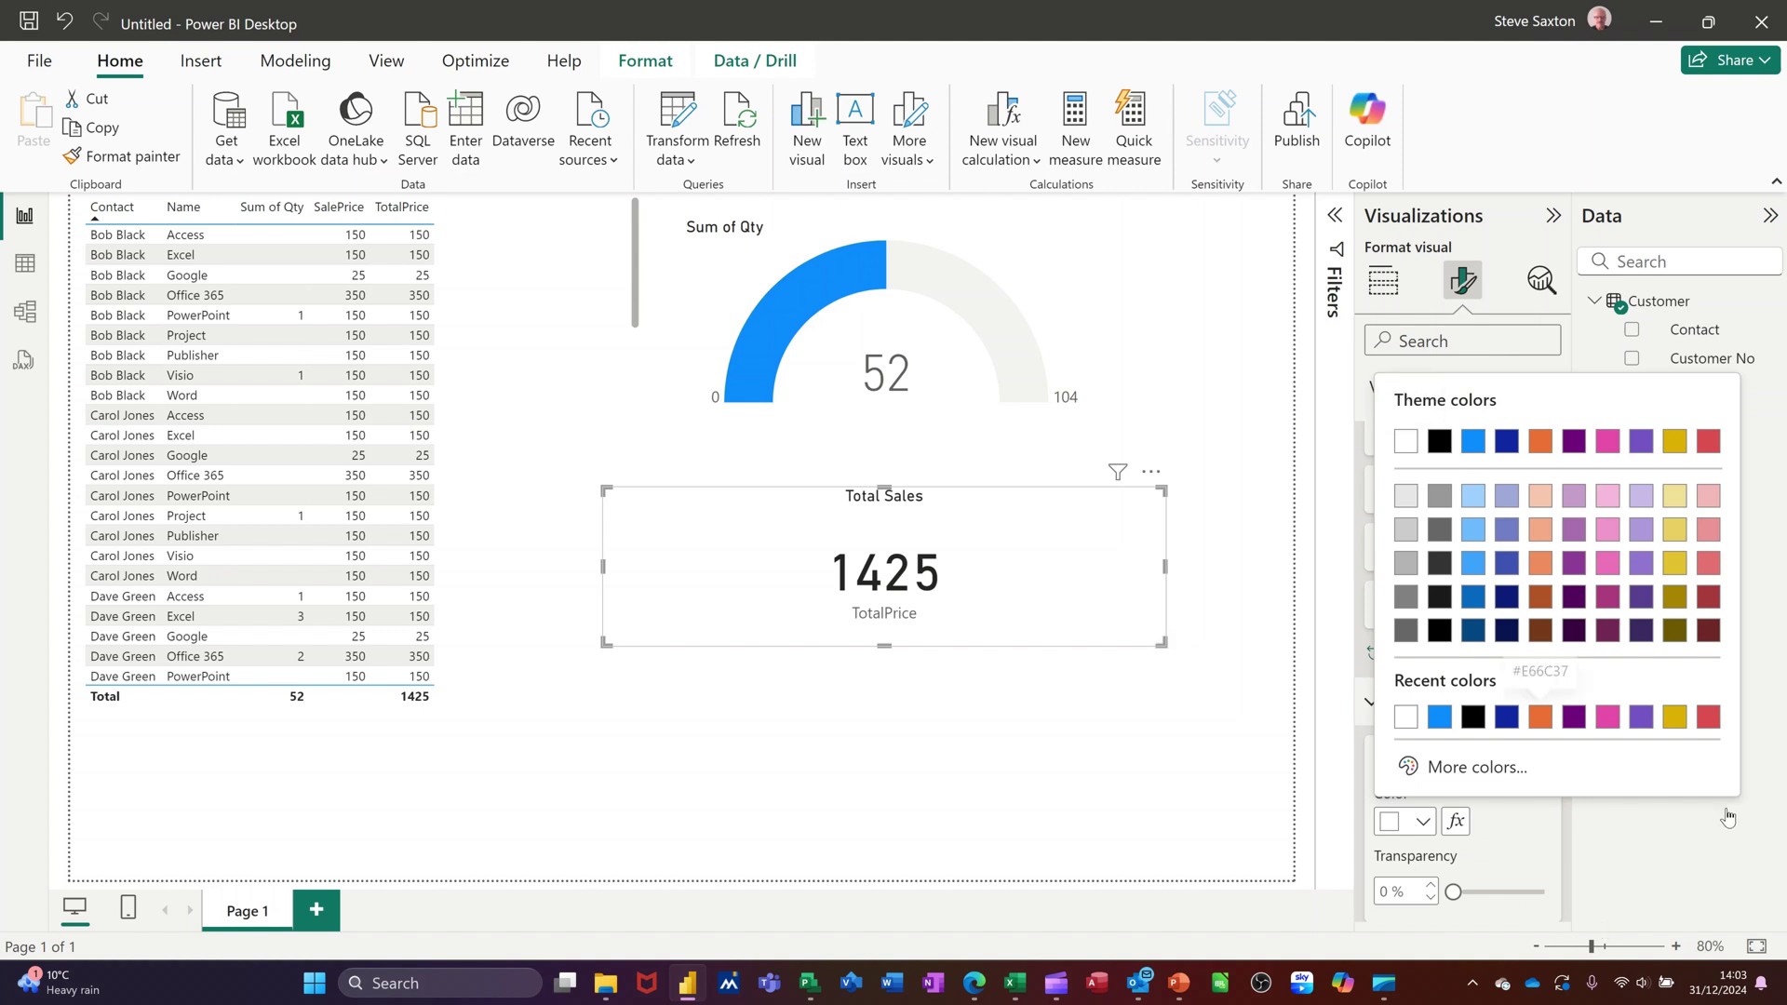
key("Return")
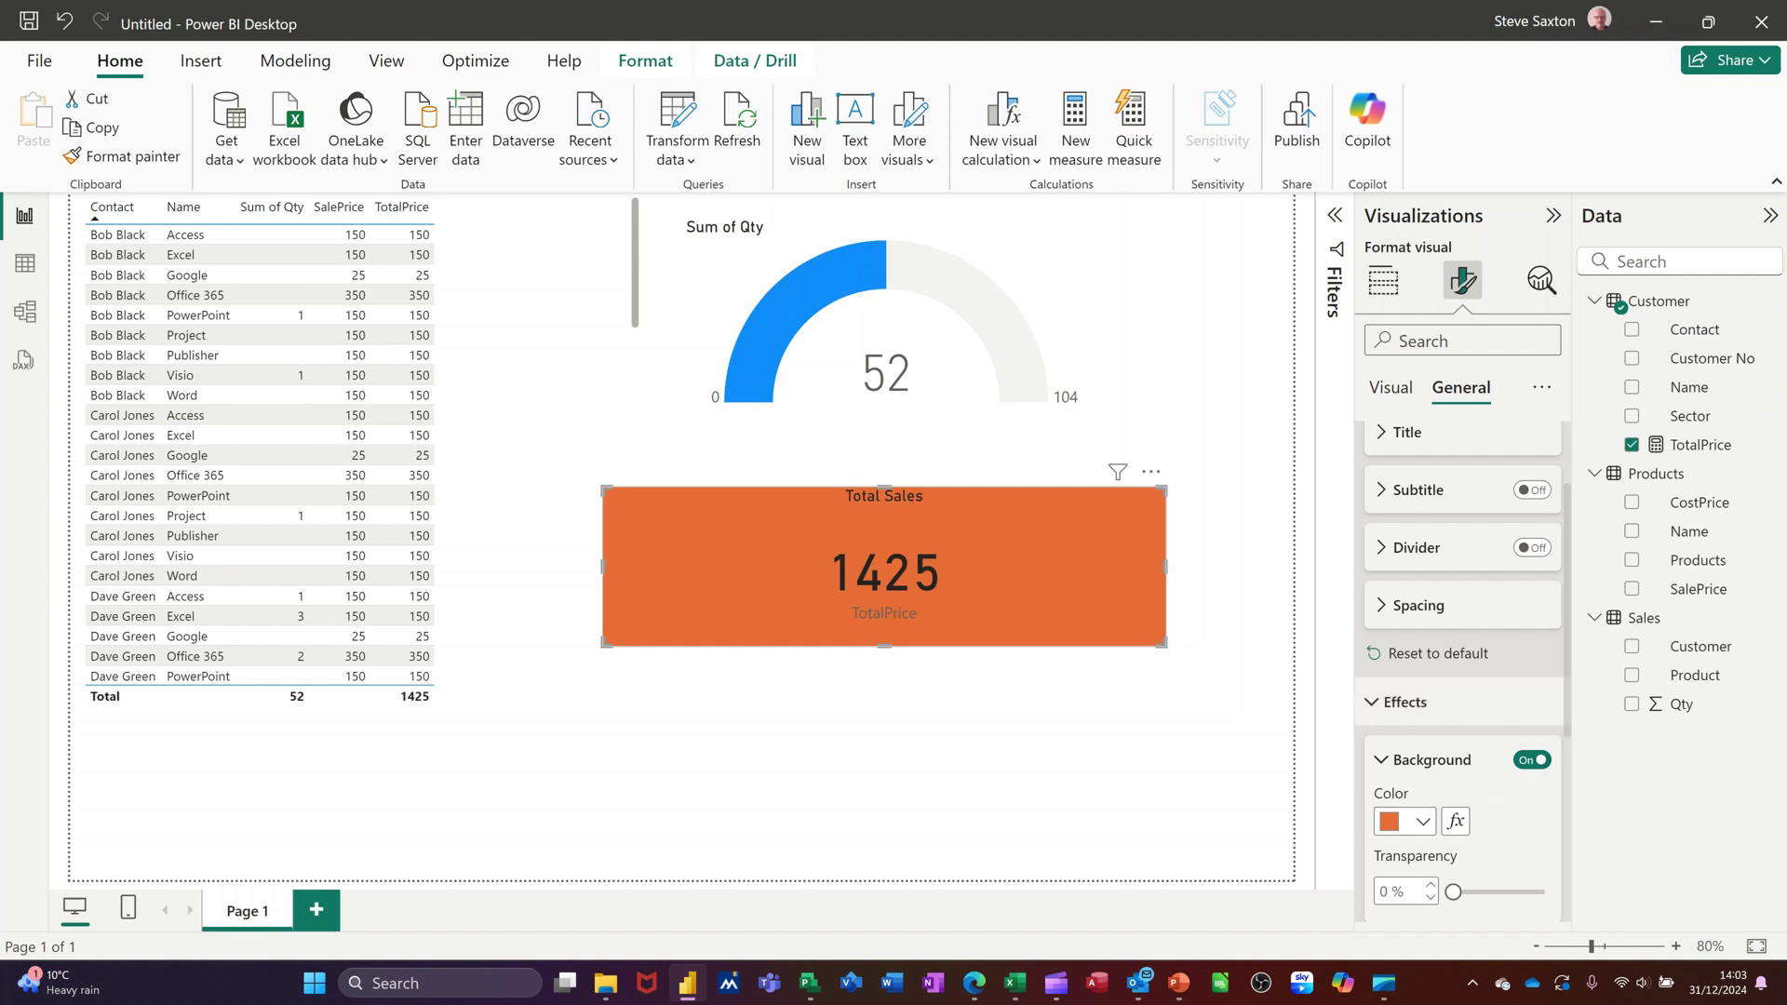
Step: Set the transparency of the Total Sales card's background to 43%
left_click_drag(1454, 892, 1461, 892)
key("Right")
key("Right")
key("Right")
key("Right")
key("Right")
key("Right")
key("Right")
key("Right")
key("Right")
key("Right")
key("Right")
key("Right")
key("Right")
key("Right")
key("Right")
key("Right")
key("Right")
key("Right")
key("Right")
key("Right")
key("Right")
key("Right")
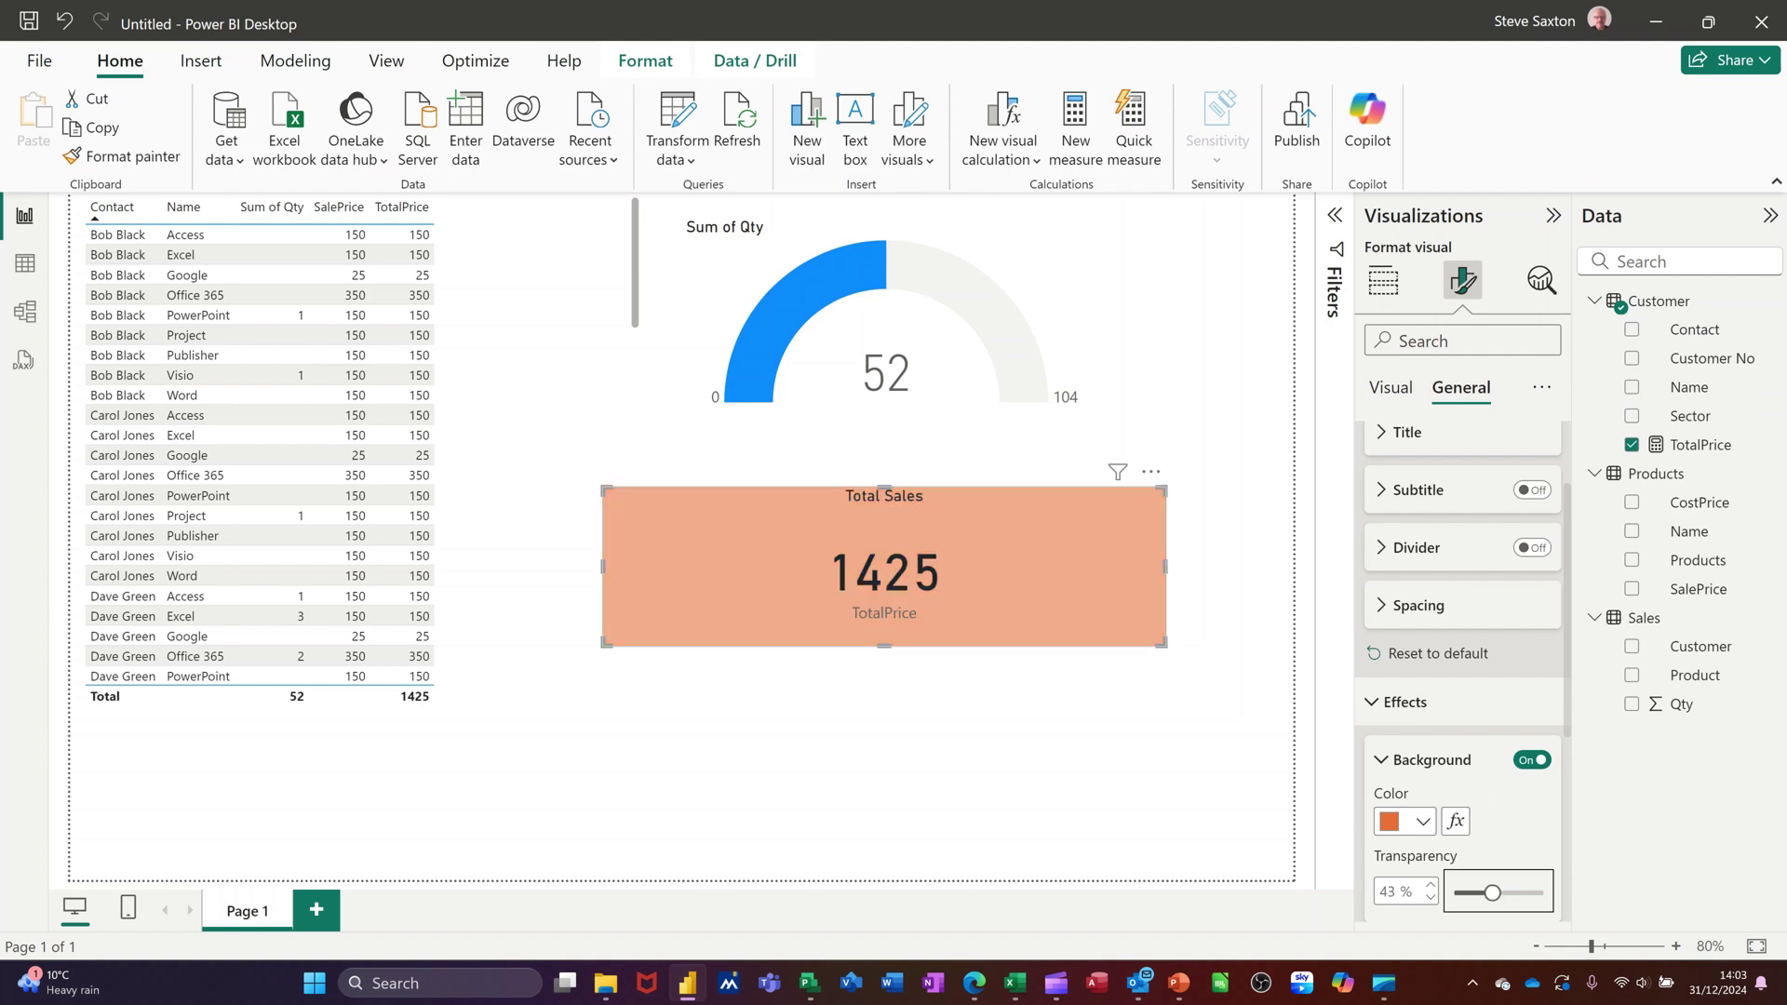
scroll(1618, 872, "down", 3)
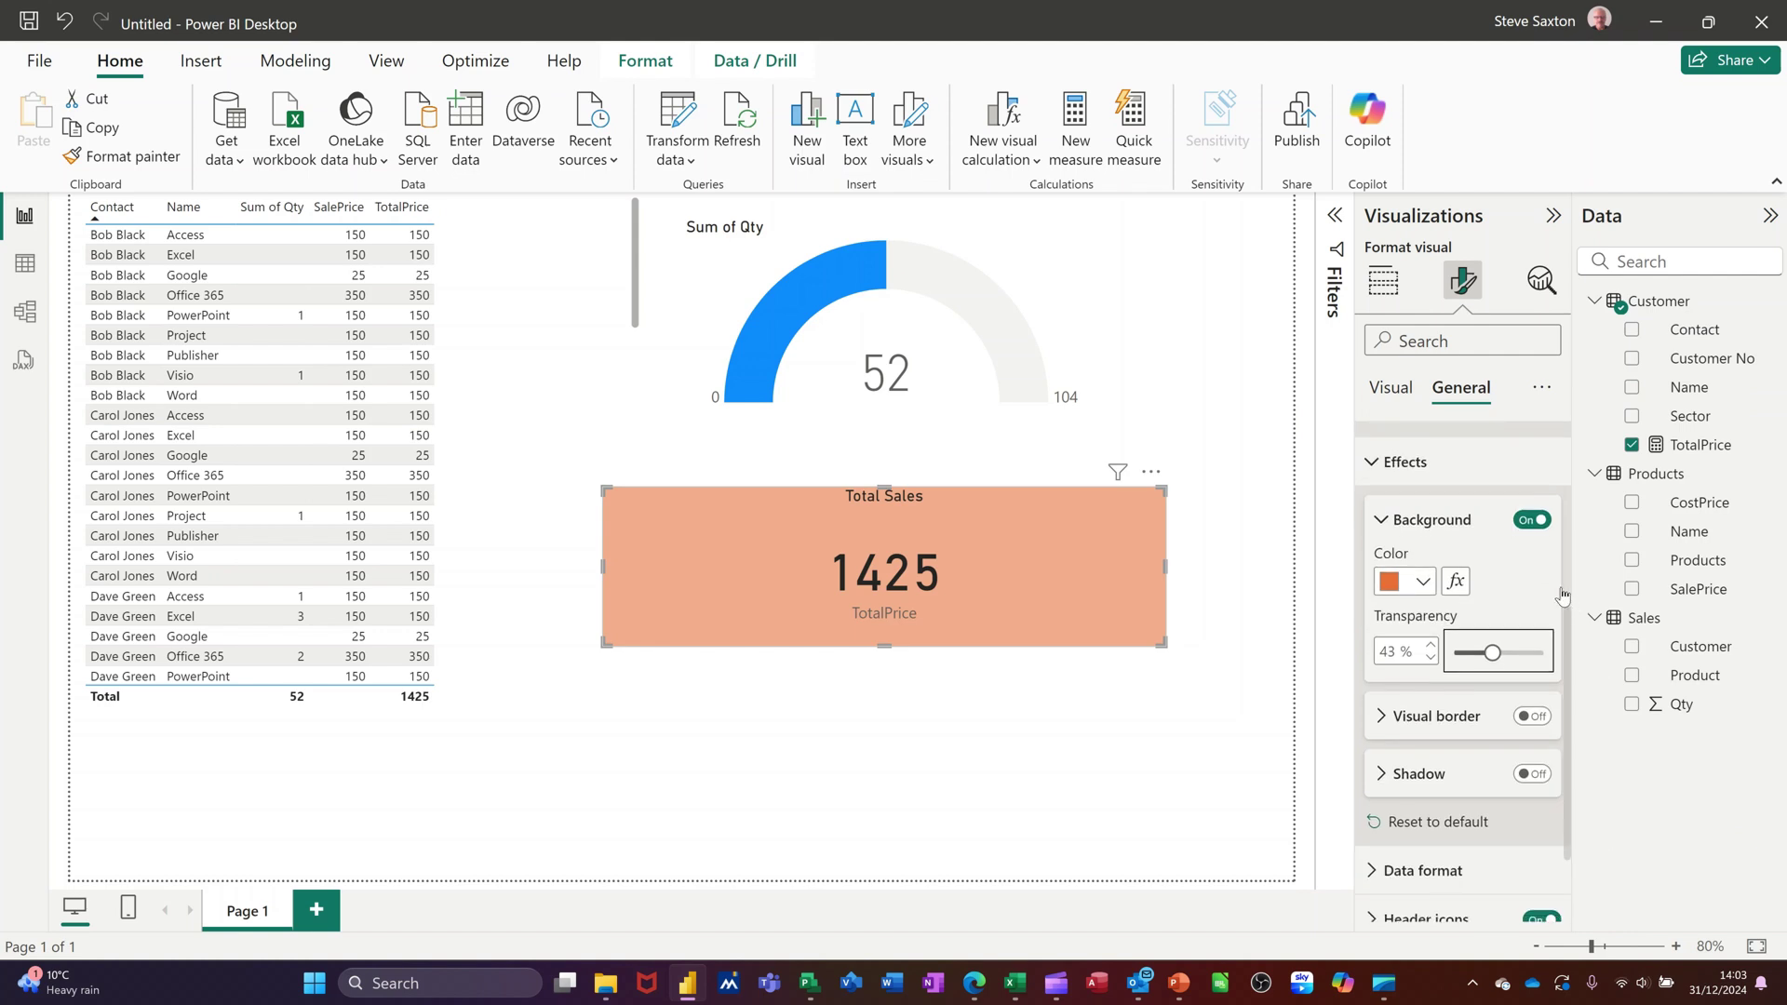
Step: Set the data format of the TotalPrice value on the Total Sales card to Currency
left_click(1424, 519)
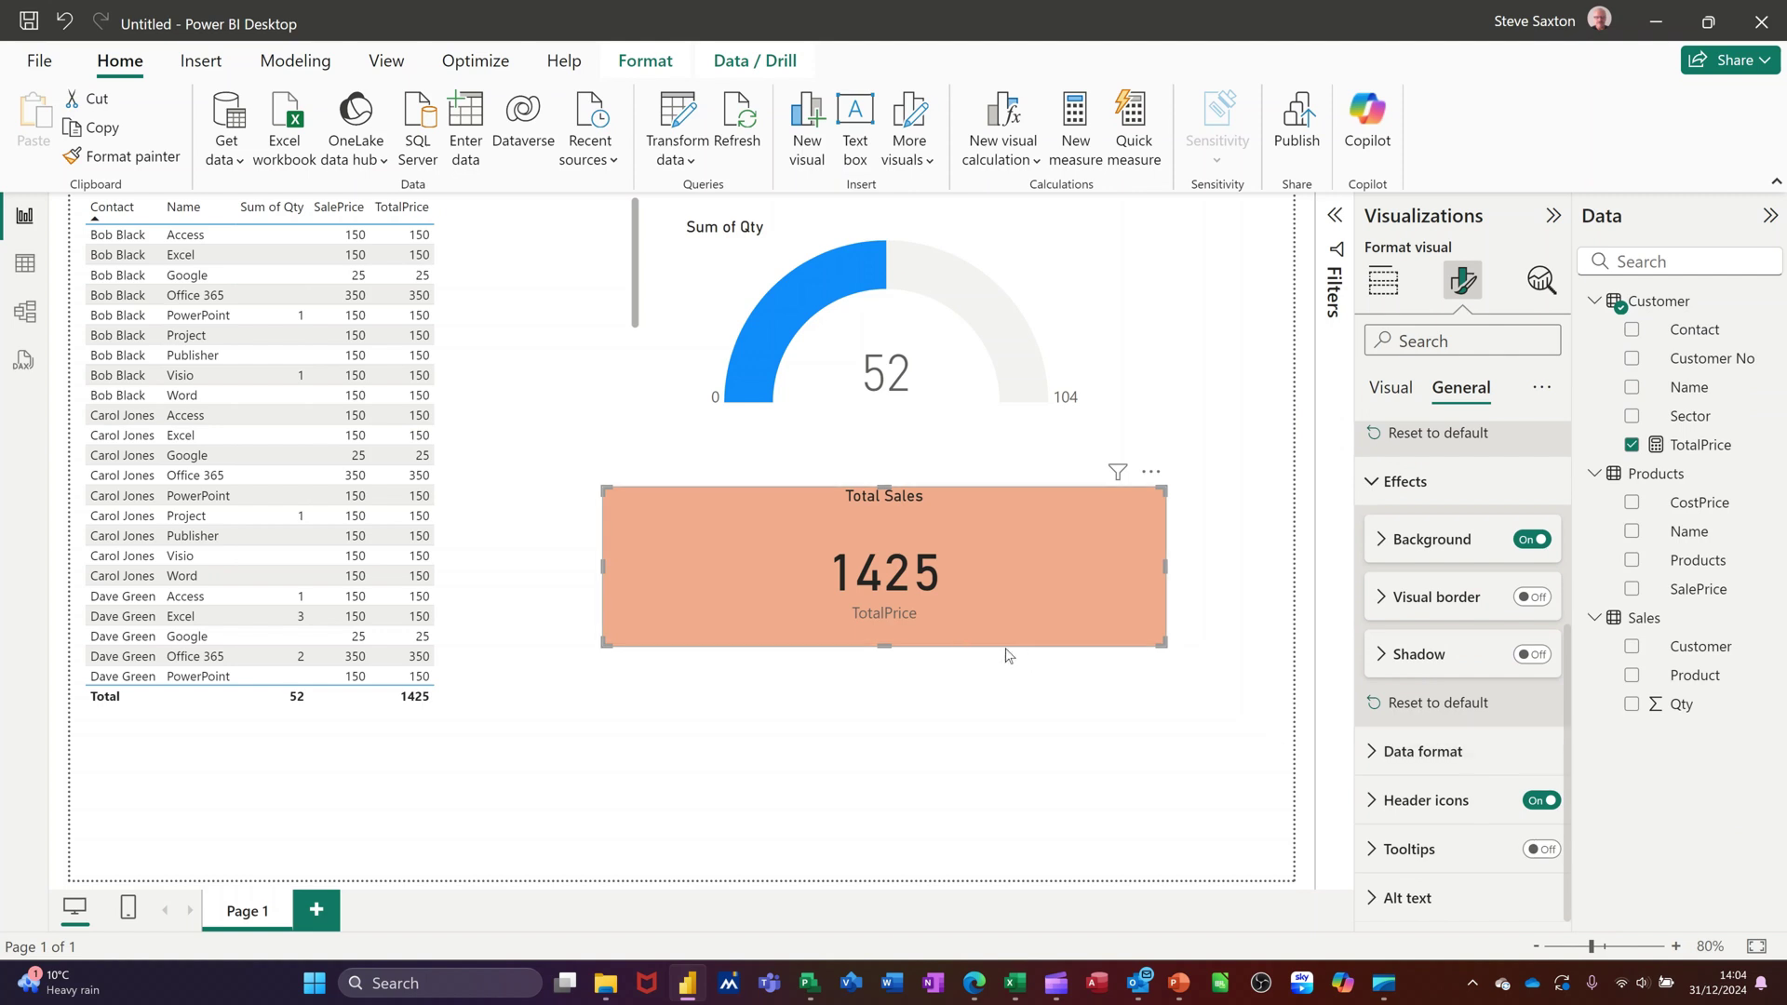
left_click(1423, 751)
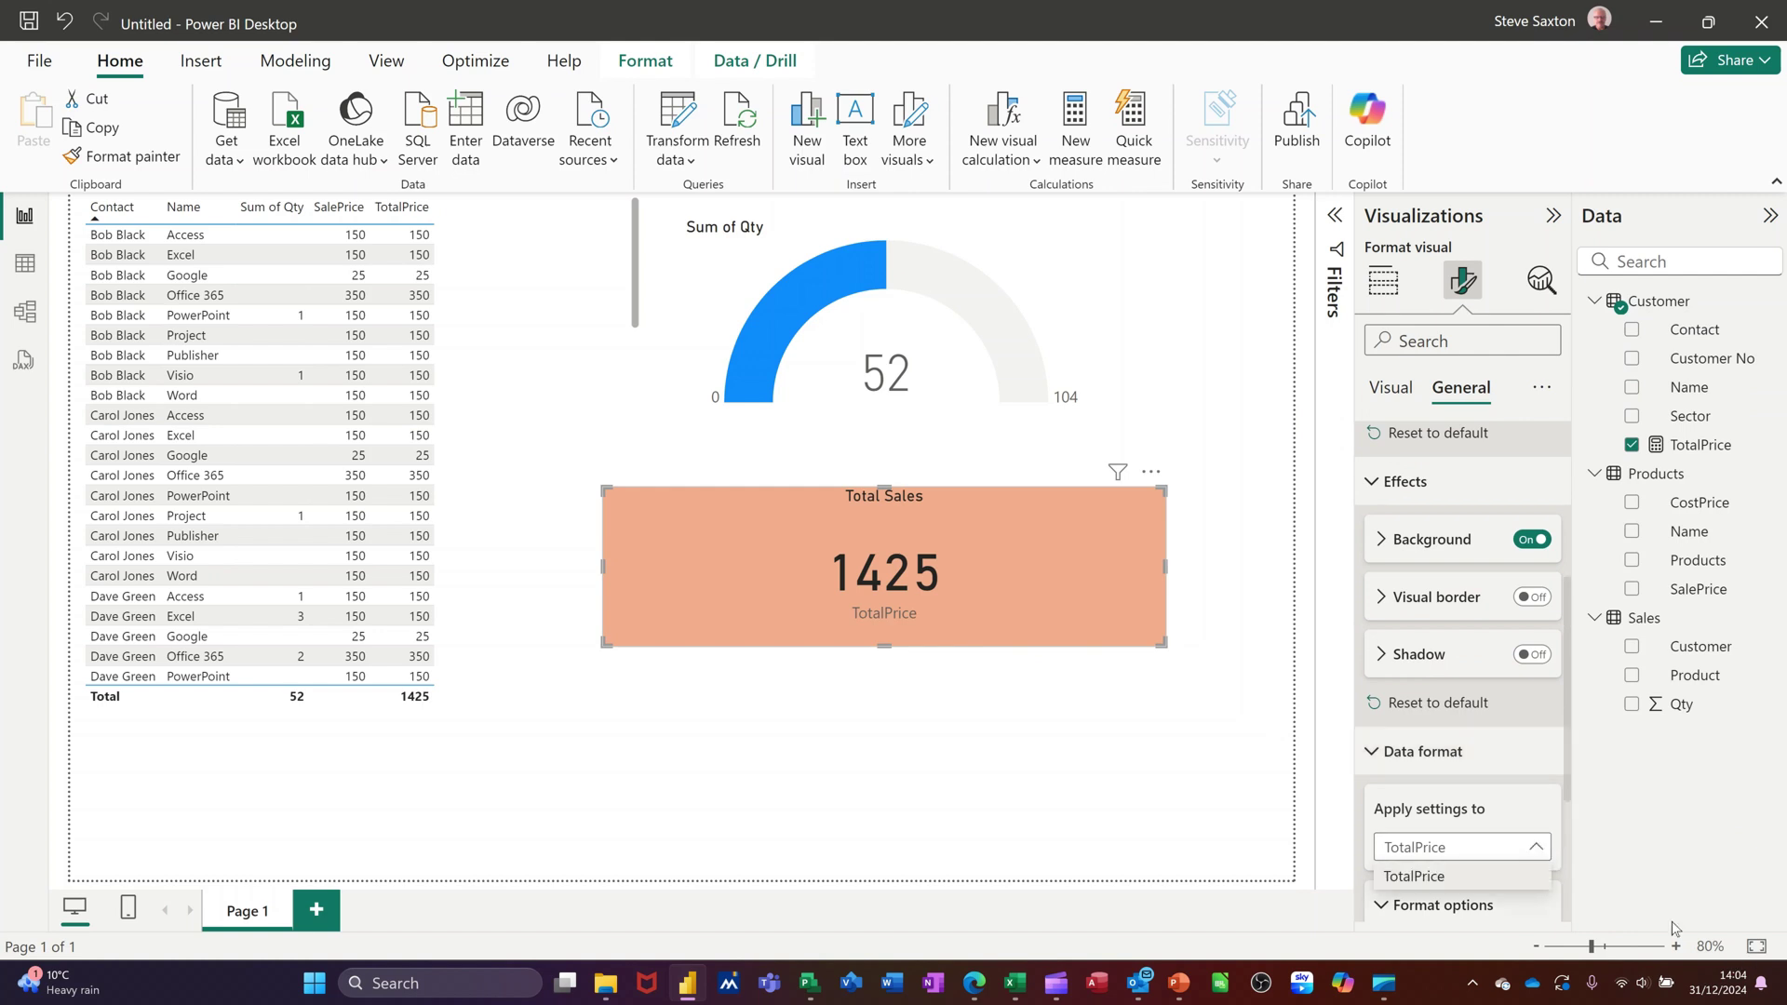
left_click(1546, 884)
scroll(1461, 670, "down", 3)
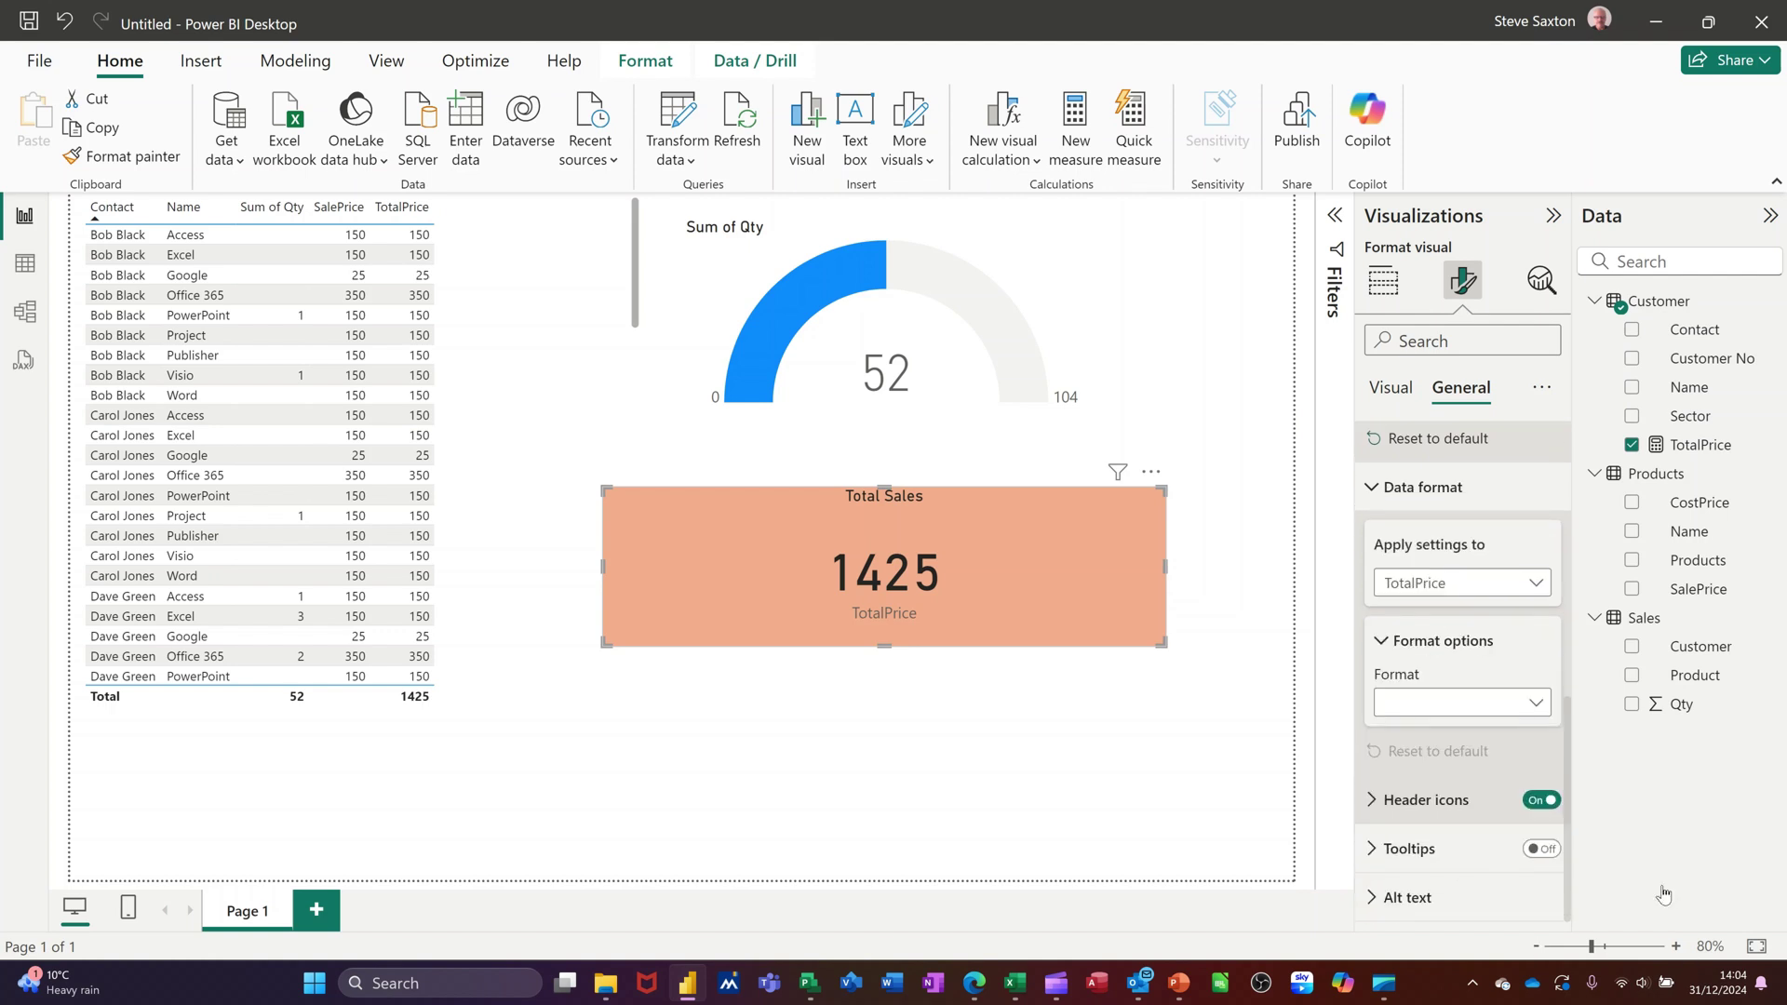
left_click(1536, 703)
key("Down")
key("Down")
key("Down")
key("Down")
key("Up")
key("Return")
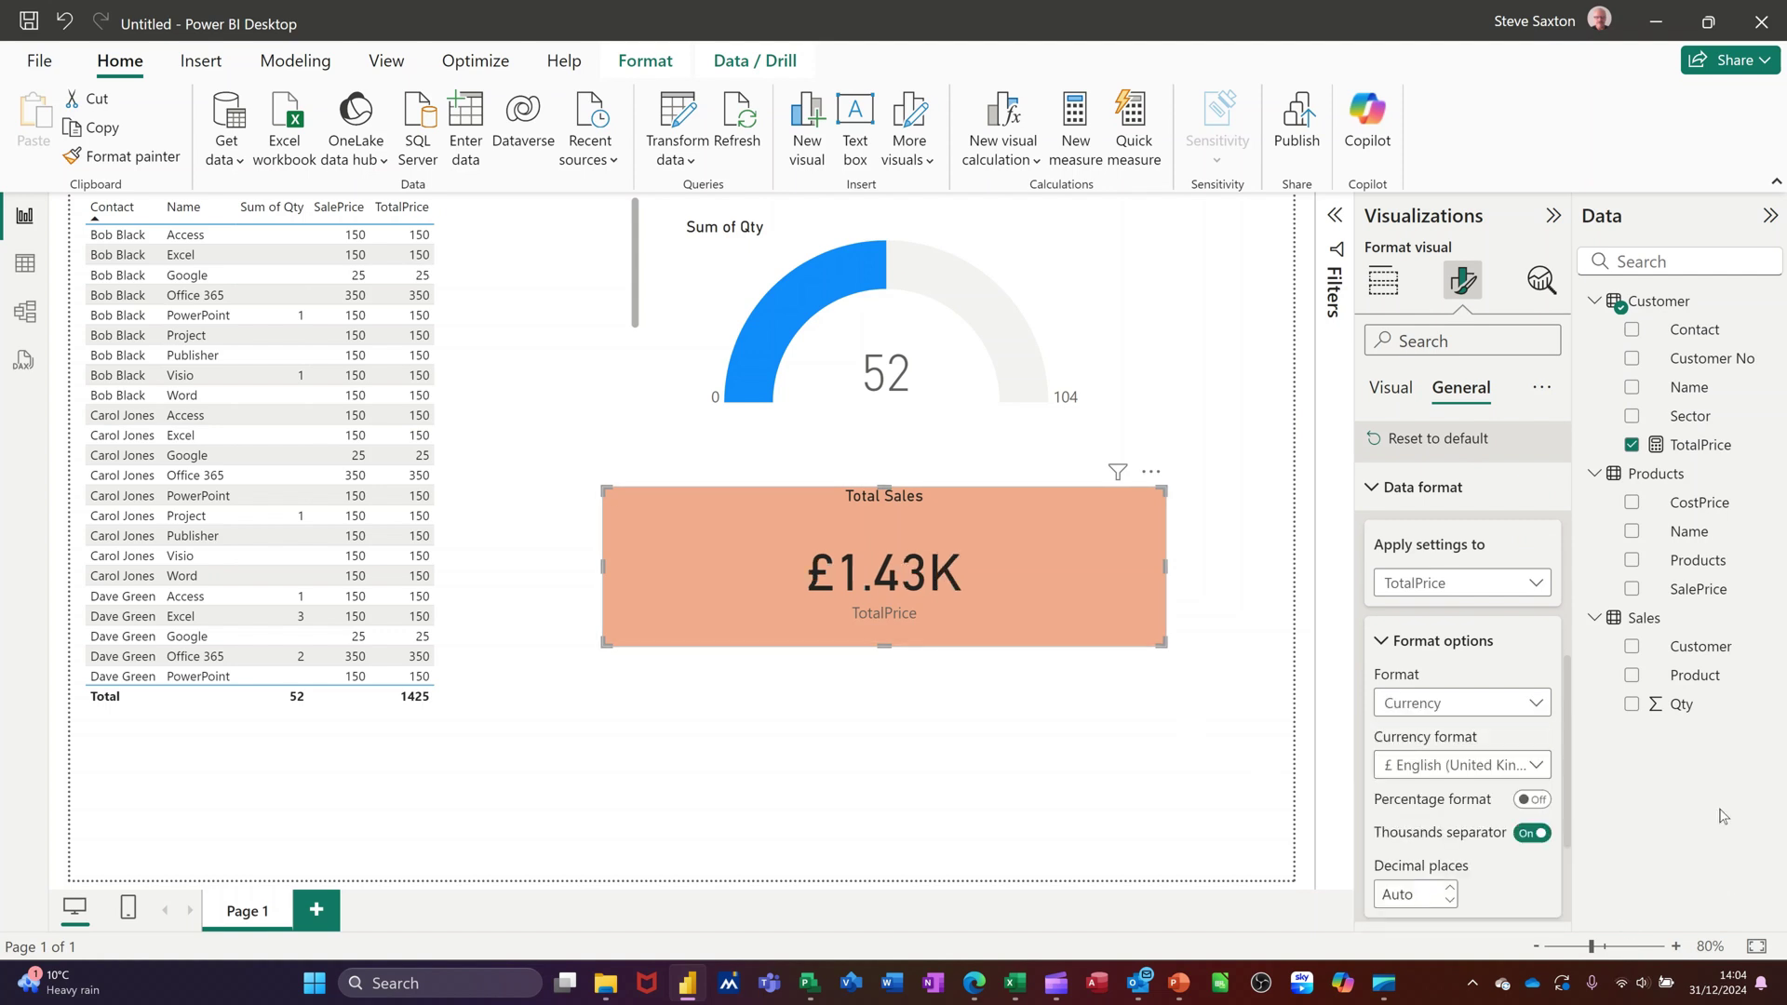
left_click(1387, 641)
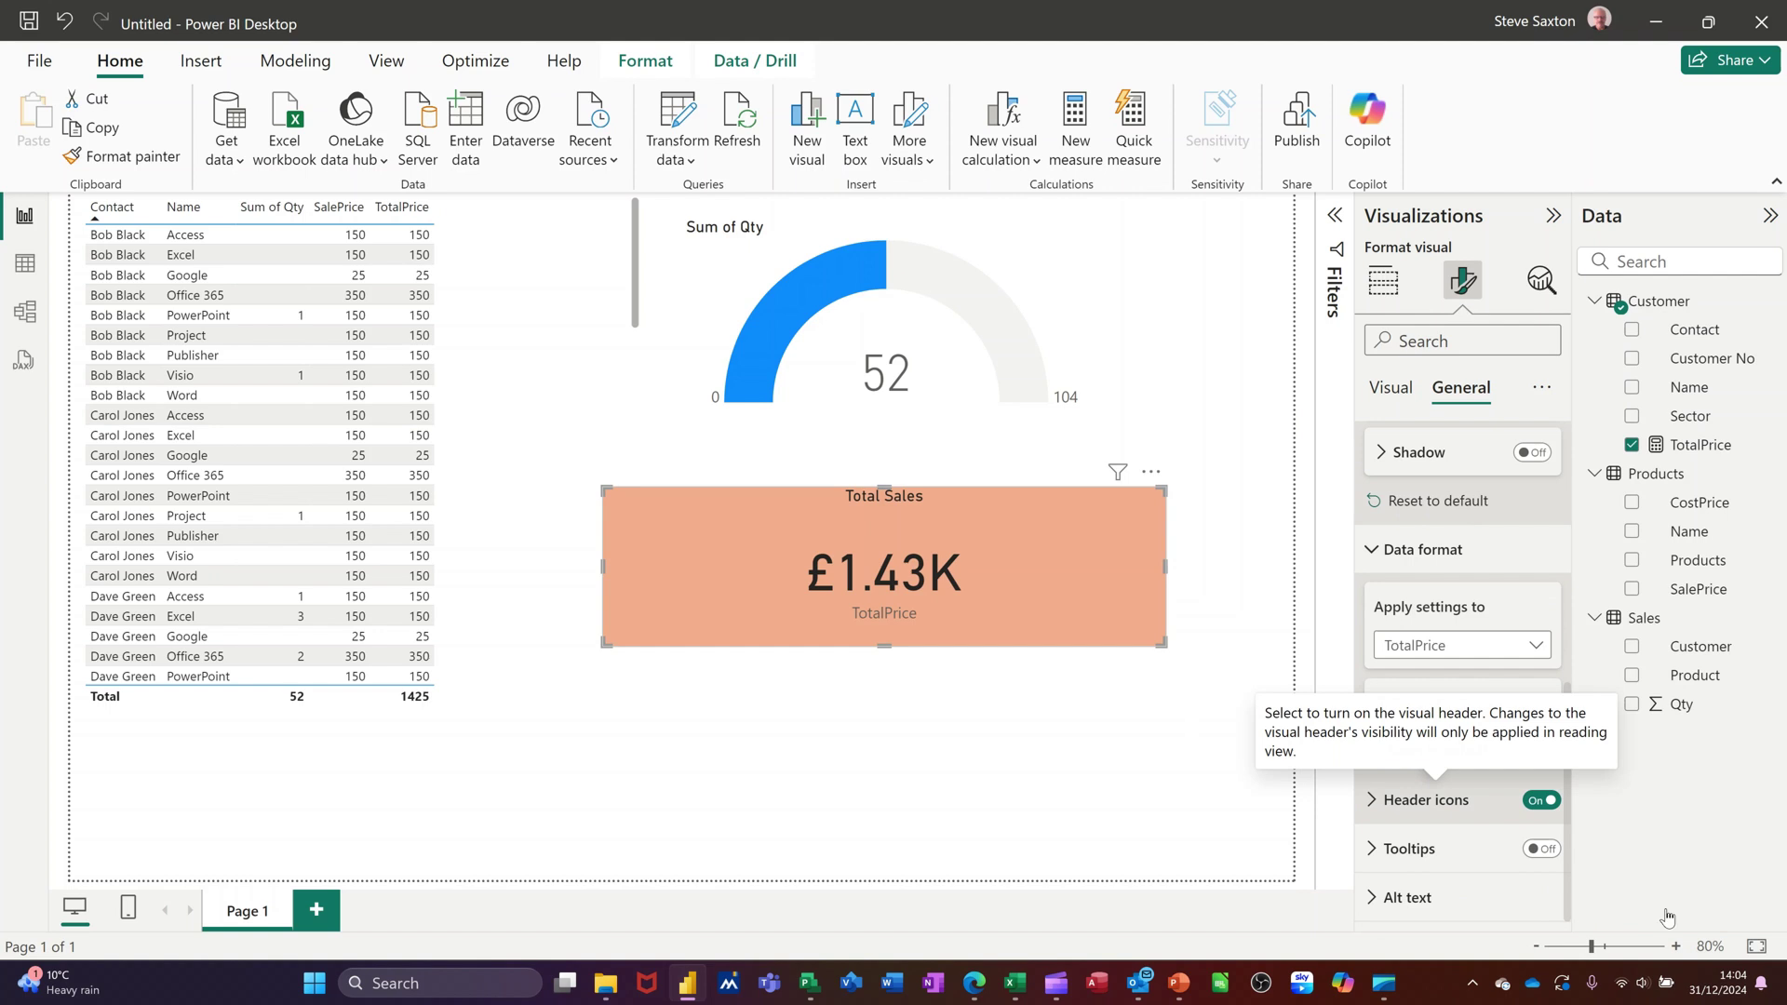
Step: Set the background colour of the Total Sales card's header icons to the bright blue theme colour
left_click(1426, 799)
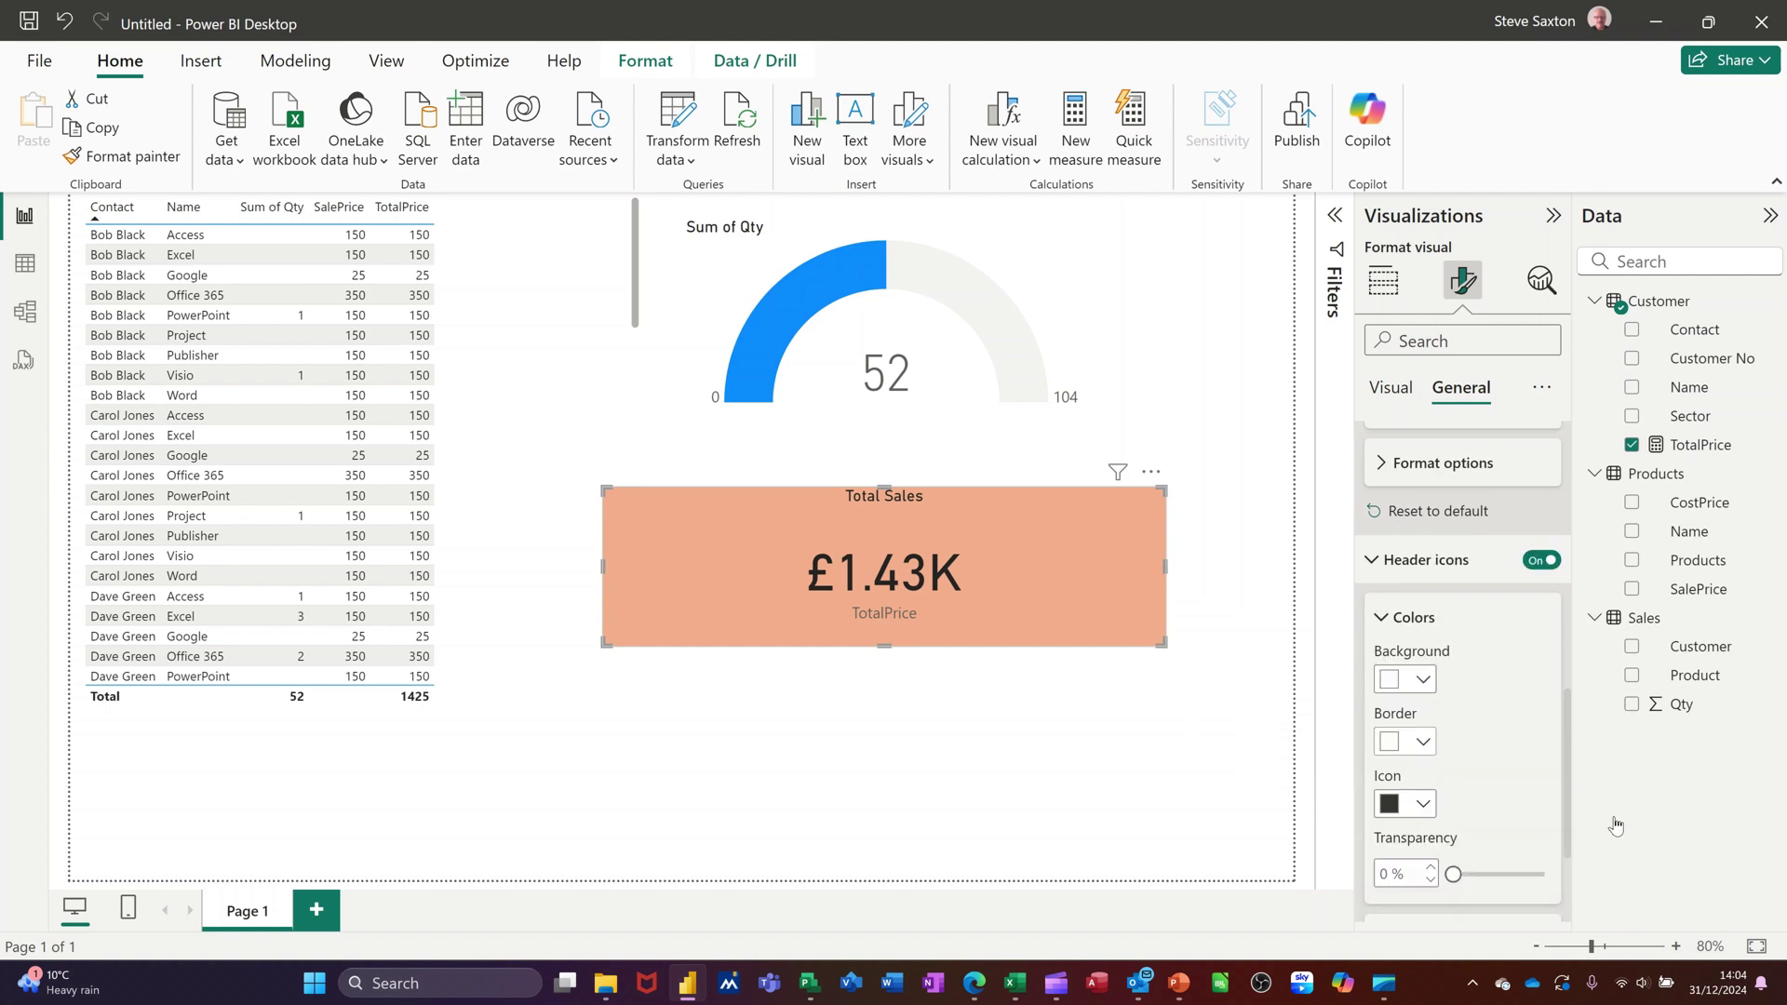
left_click(1405, 678)
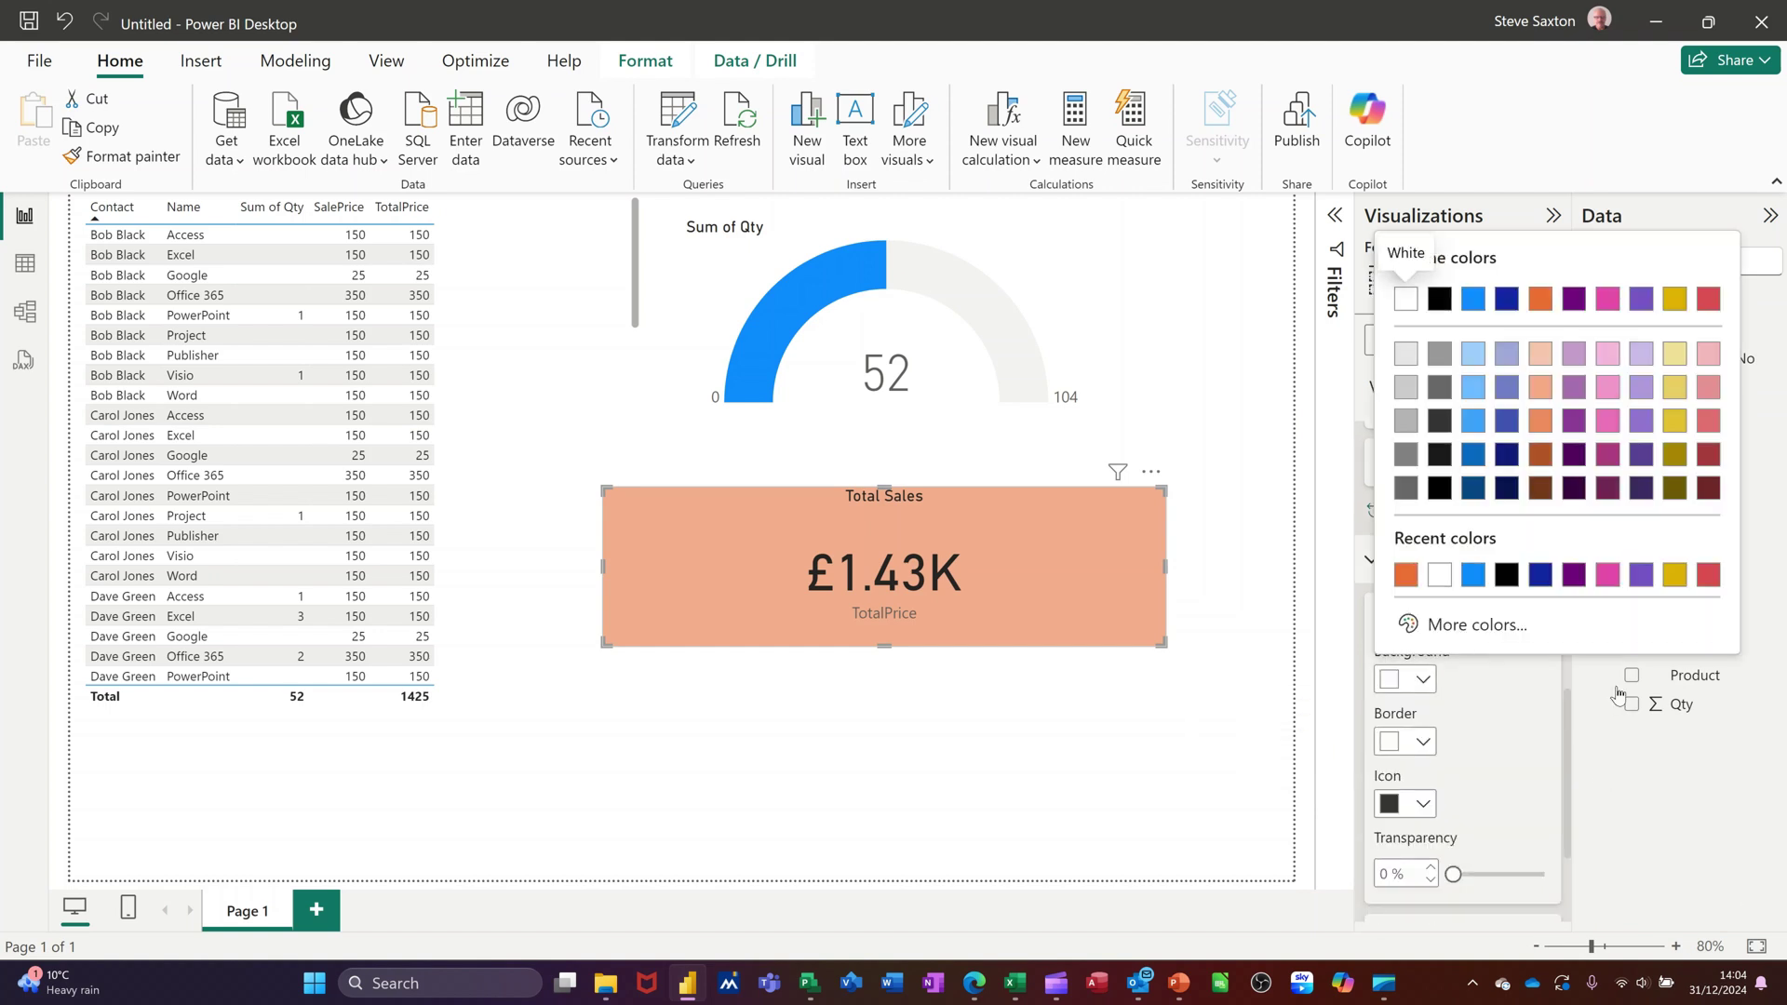
left_click(1457, 299)
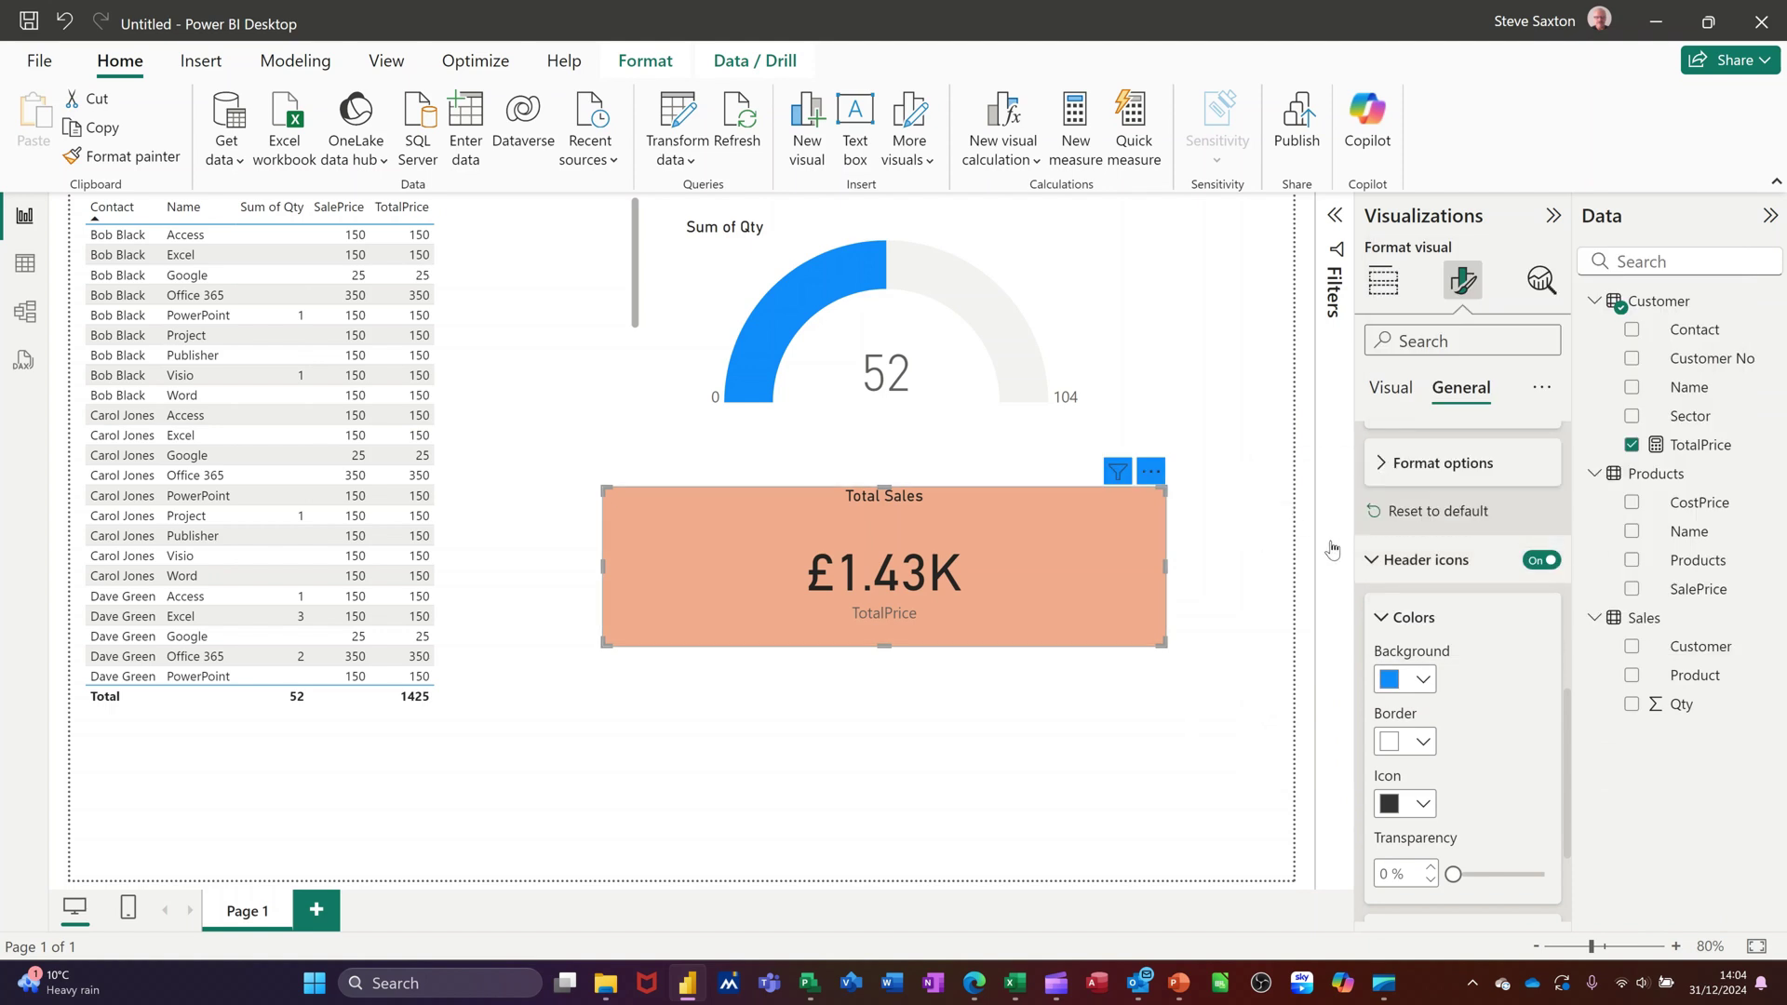
scroll(1560, 701, "up", 1)
left_click(1560, 701)
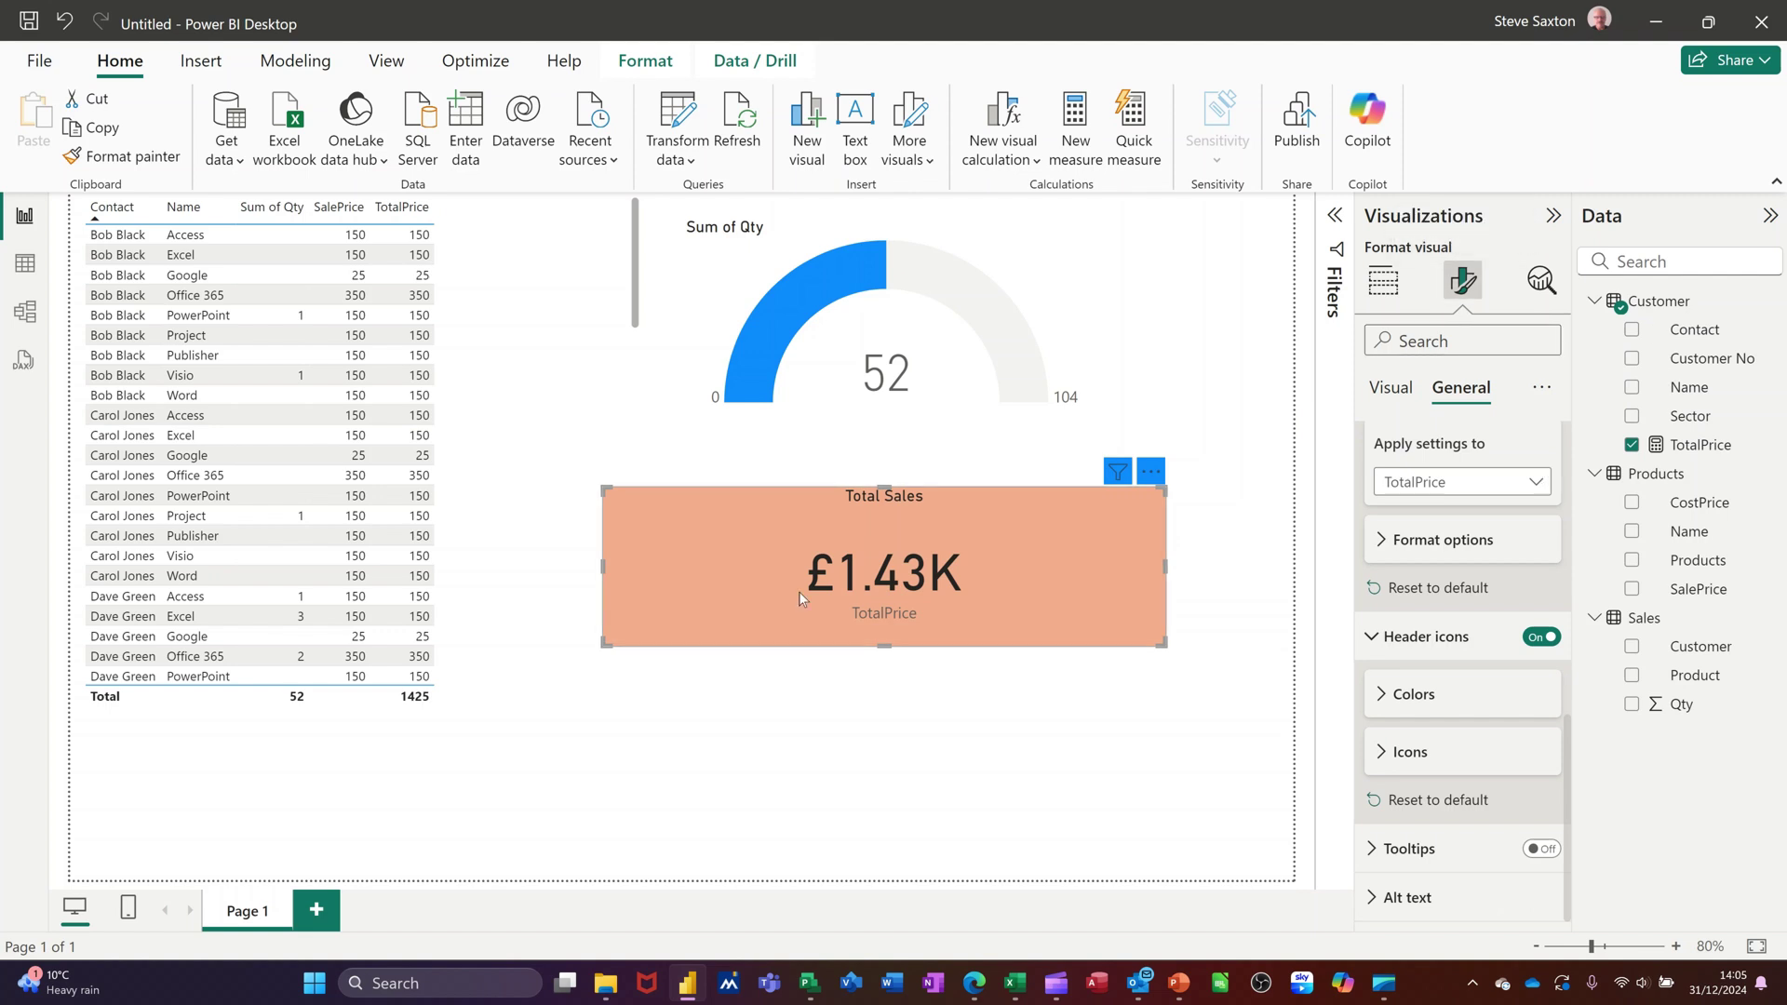
Step: Copy the Total Sales card's formatting to the Sum of Qty gauge and the contacts table with Format Painter
left_click(119, 158)
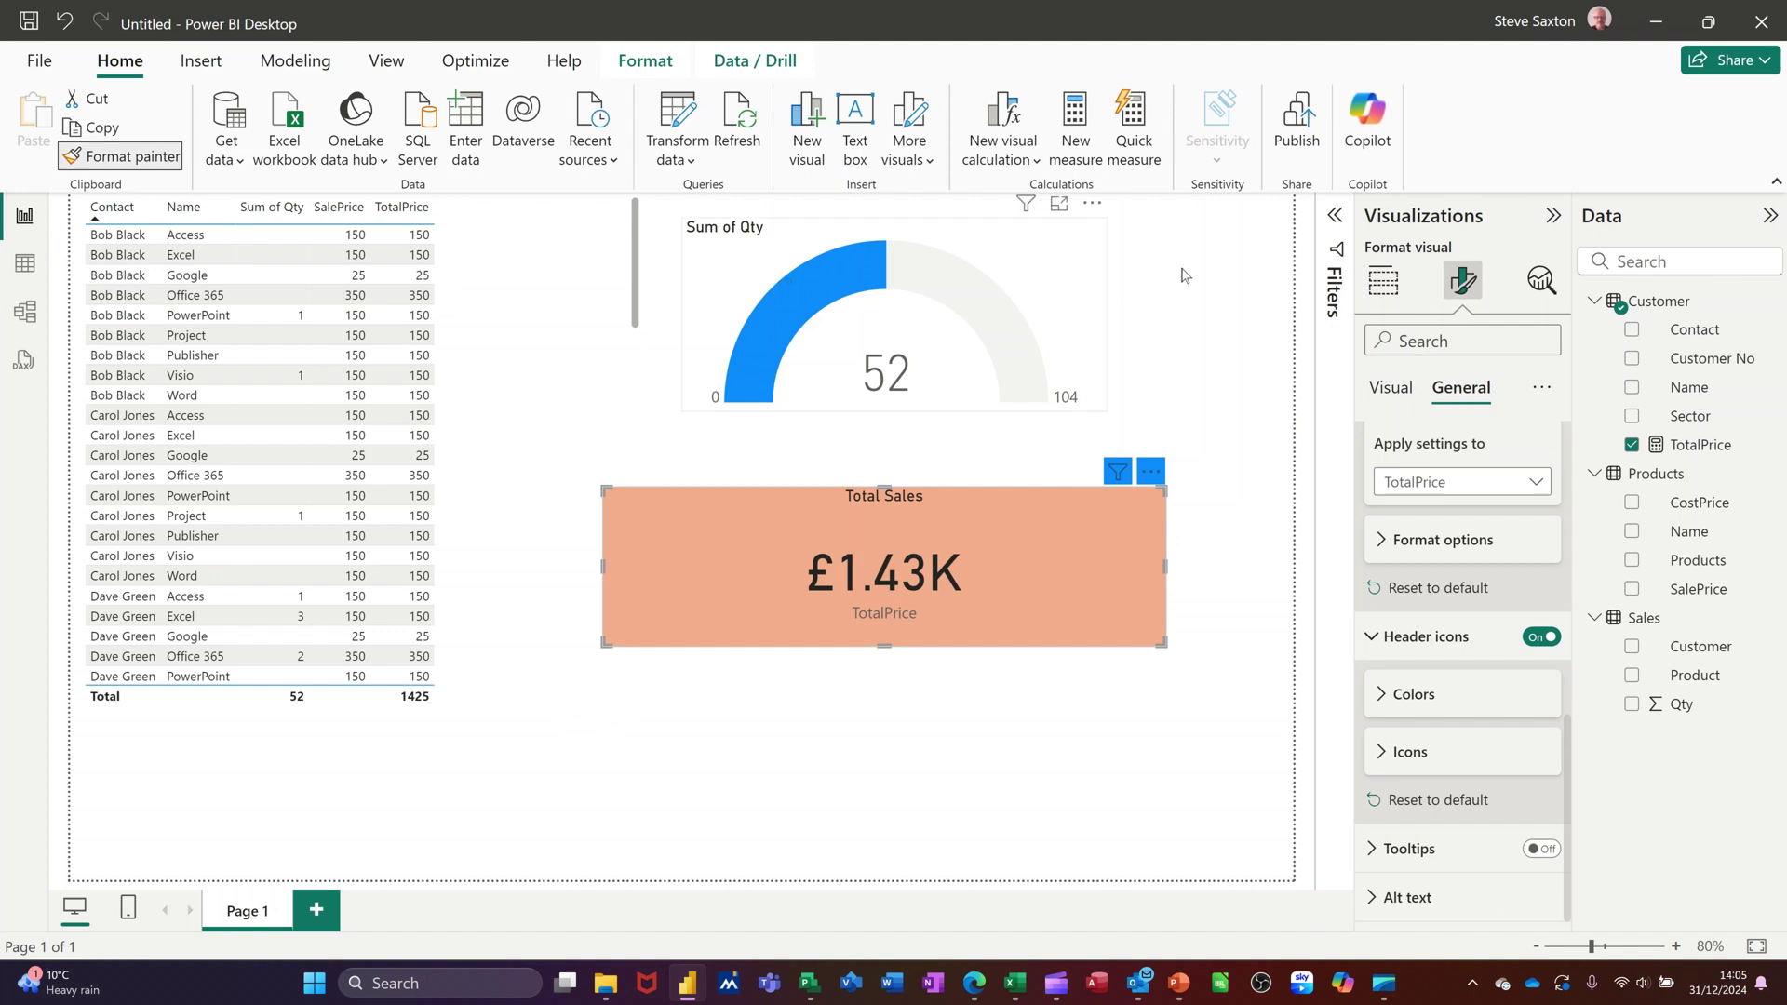
left_click(1070, 307)
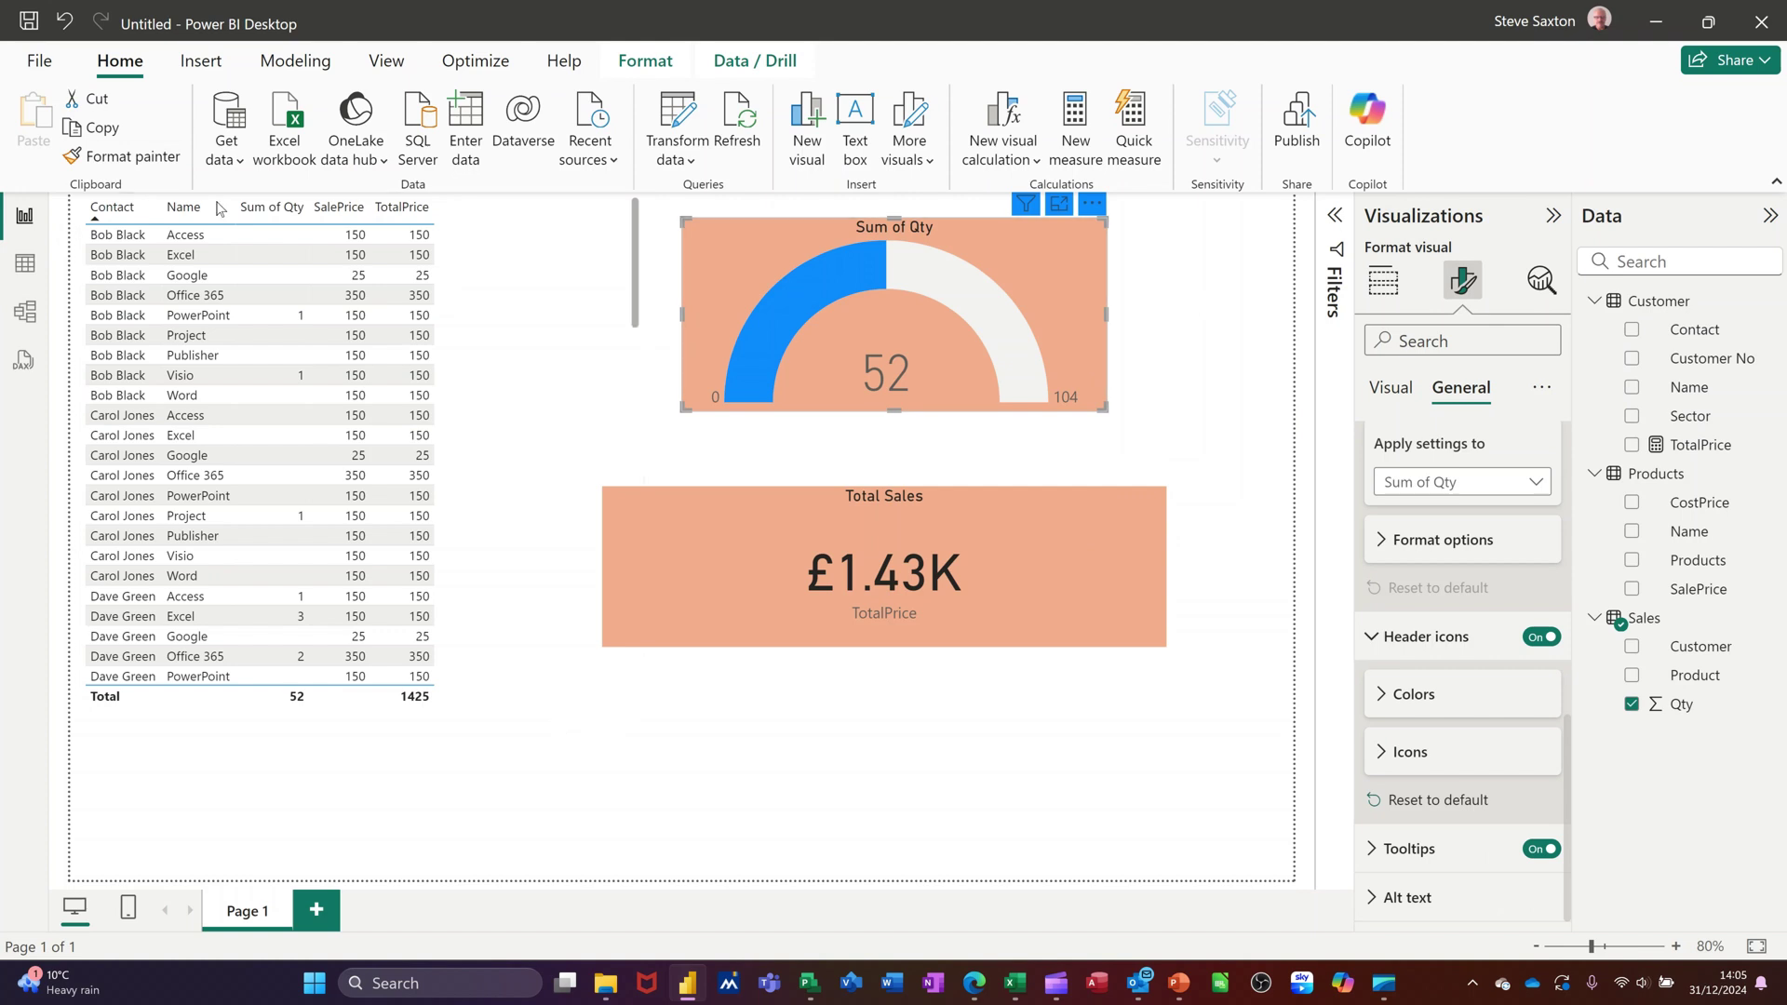
left_click(124, 156)
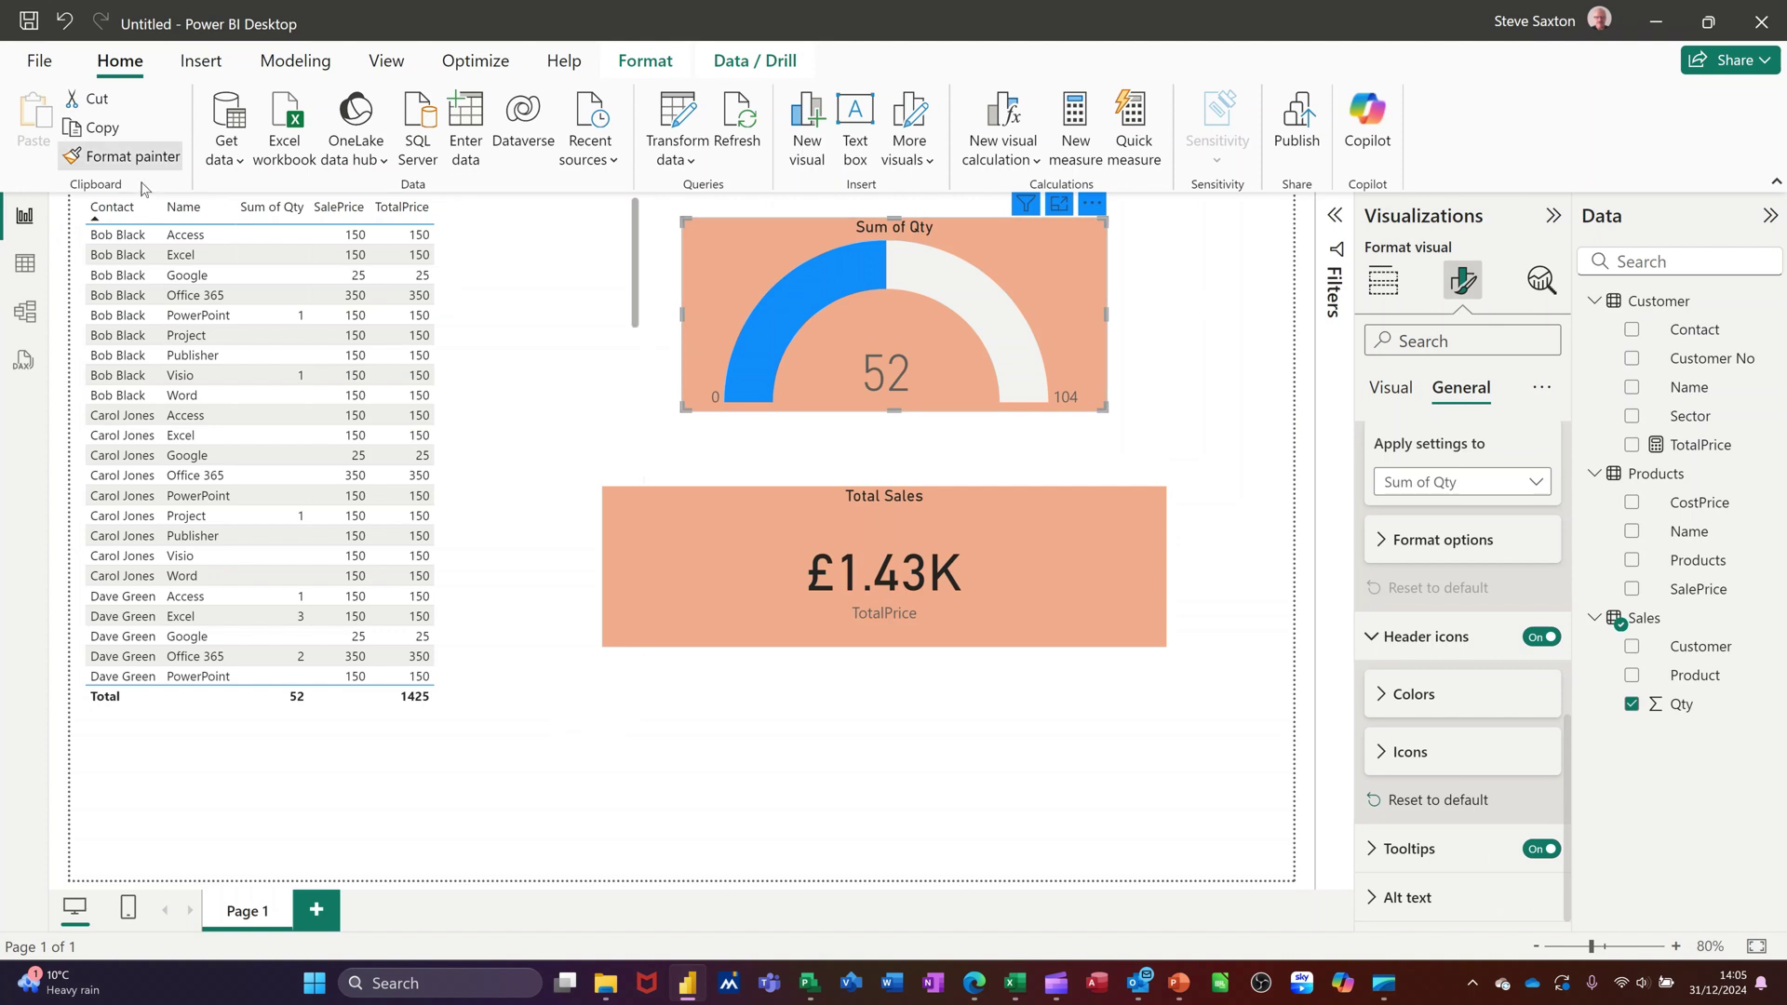
left_click(256, 276)
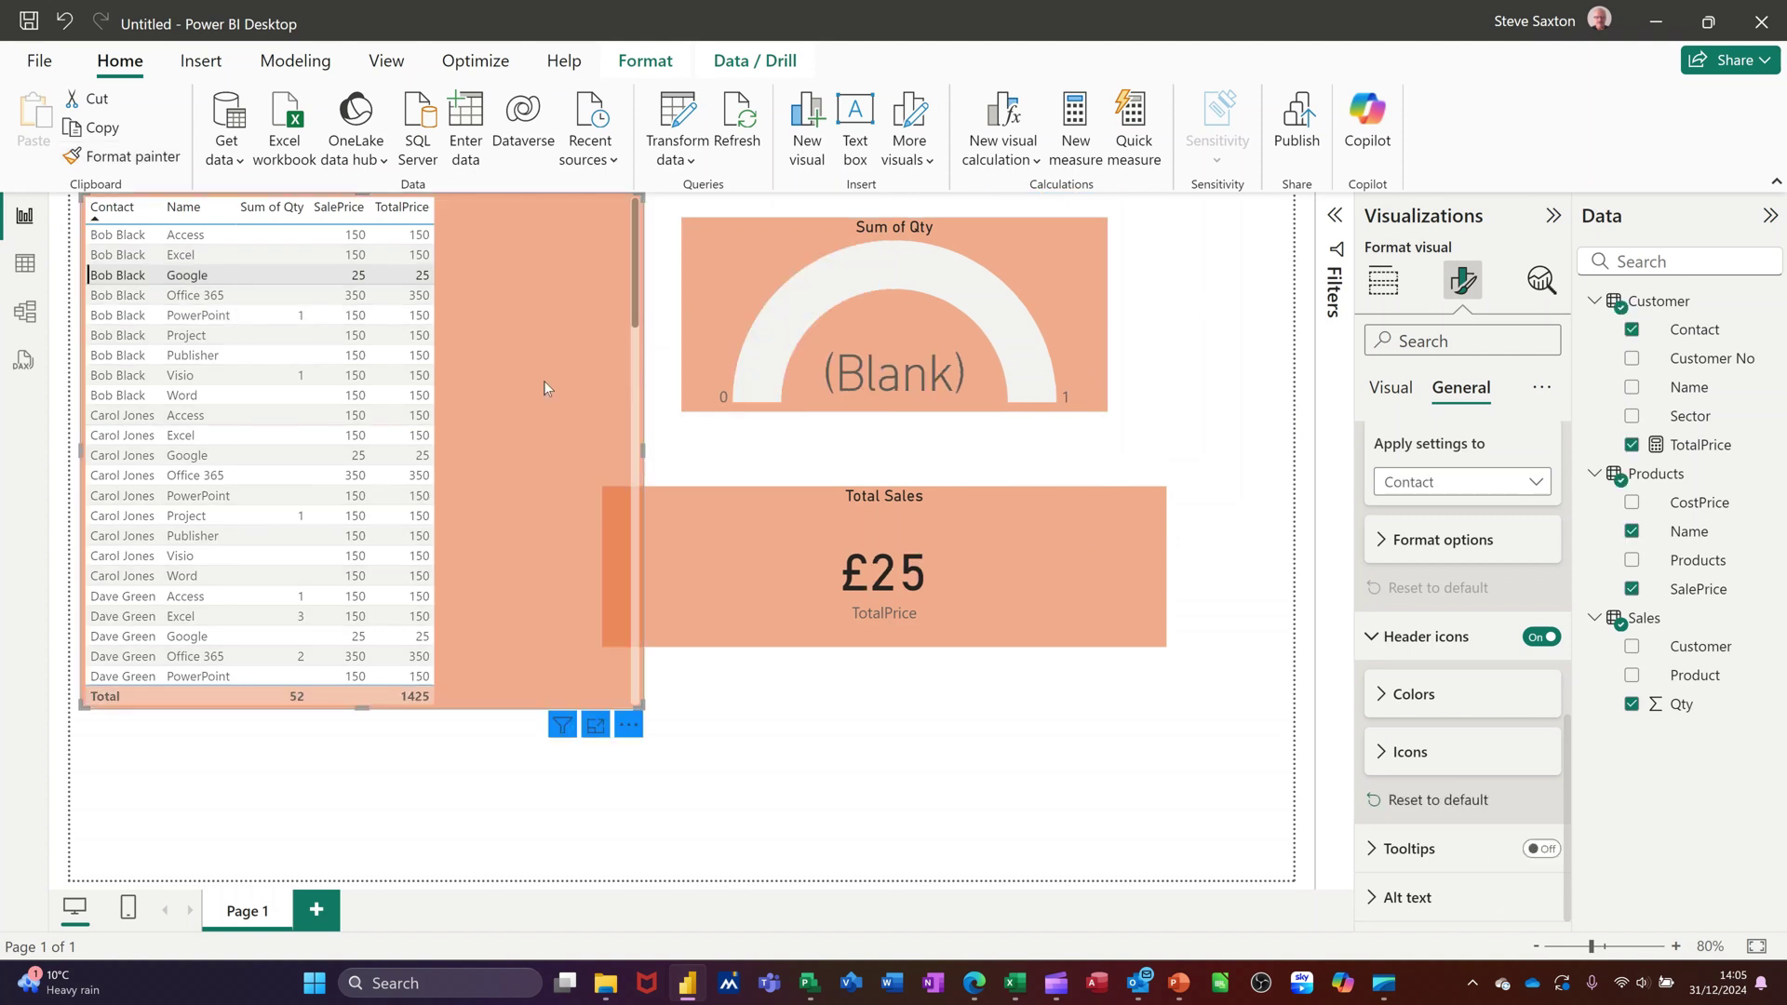
left_click(544, 382)
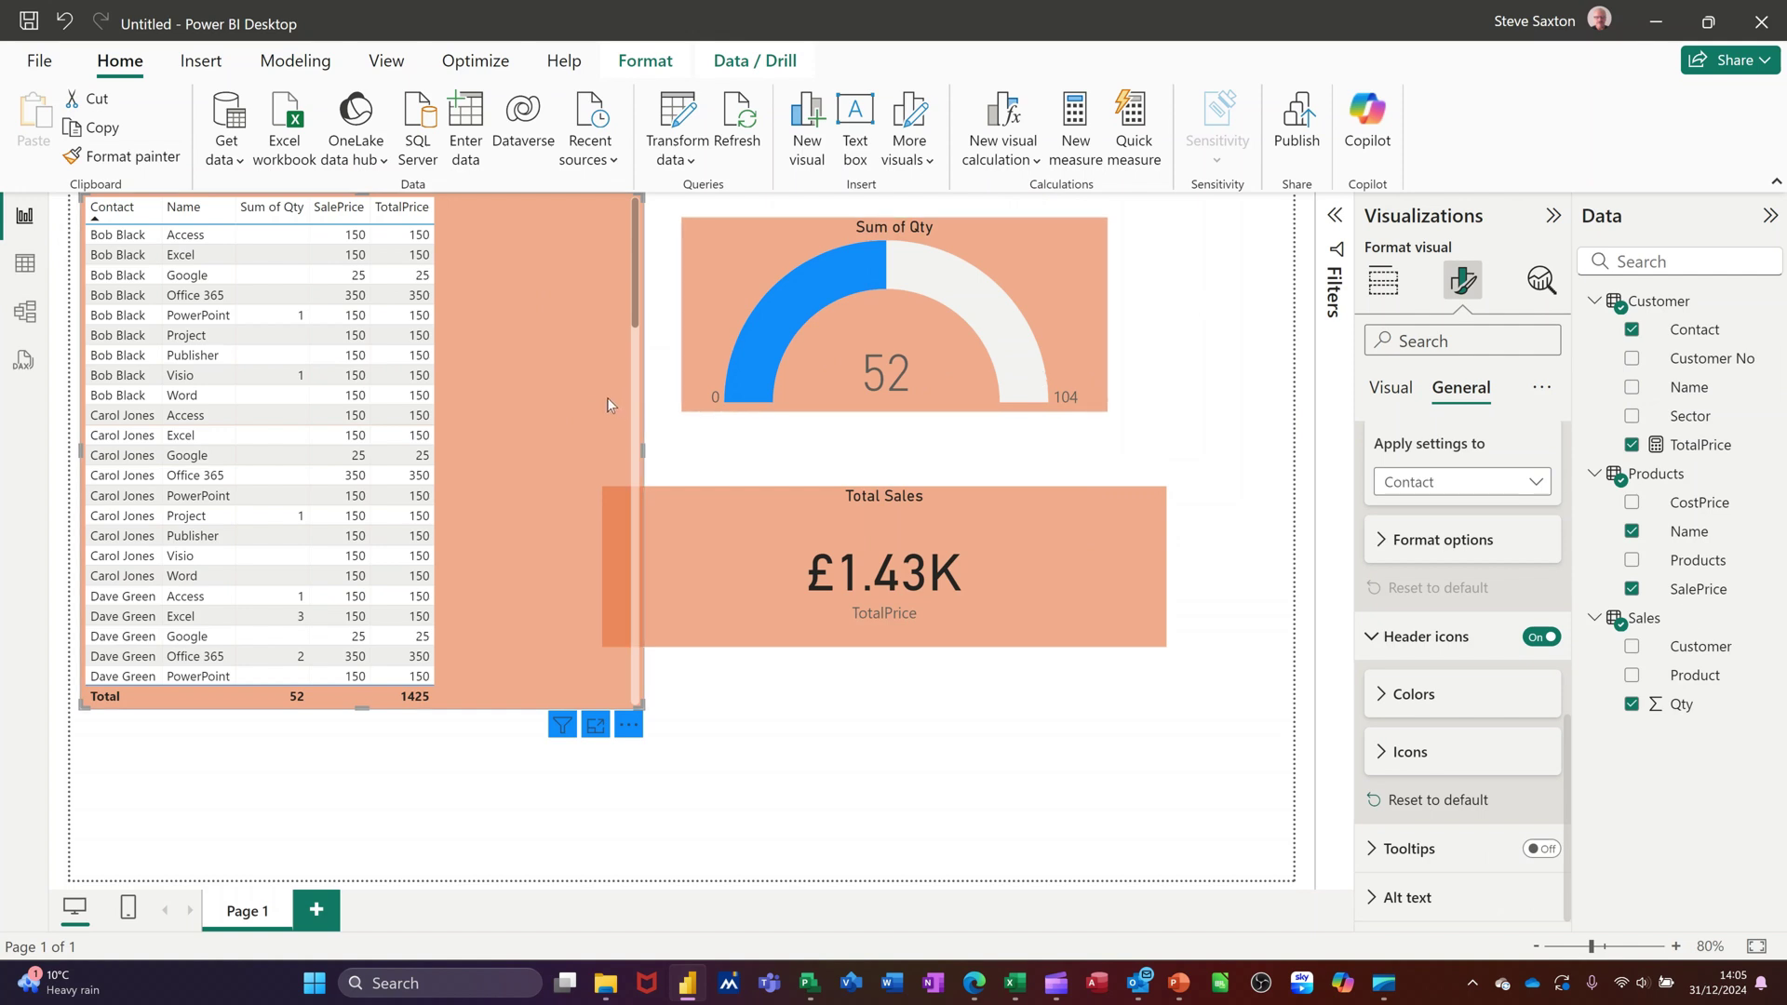
Step: Look at the relationships between the Customer, Products and Sales tables in the model view, and return to the report
key("ctrl+z")
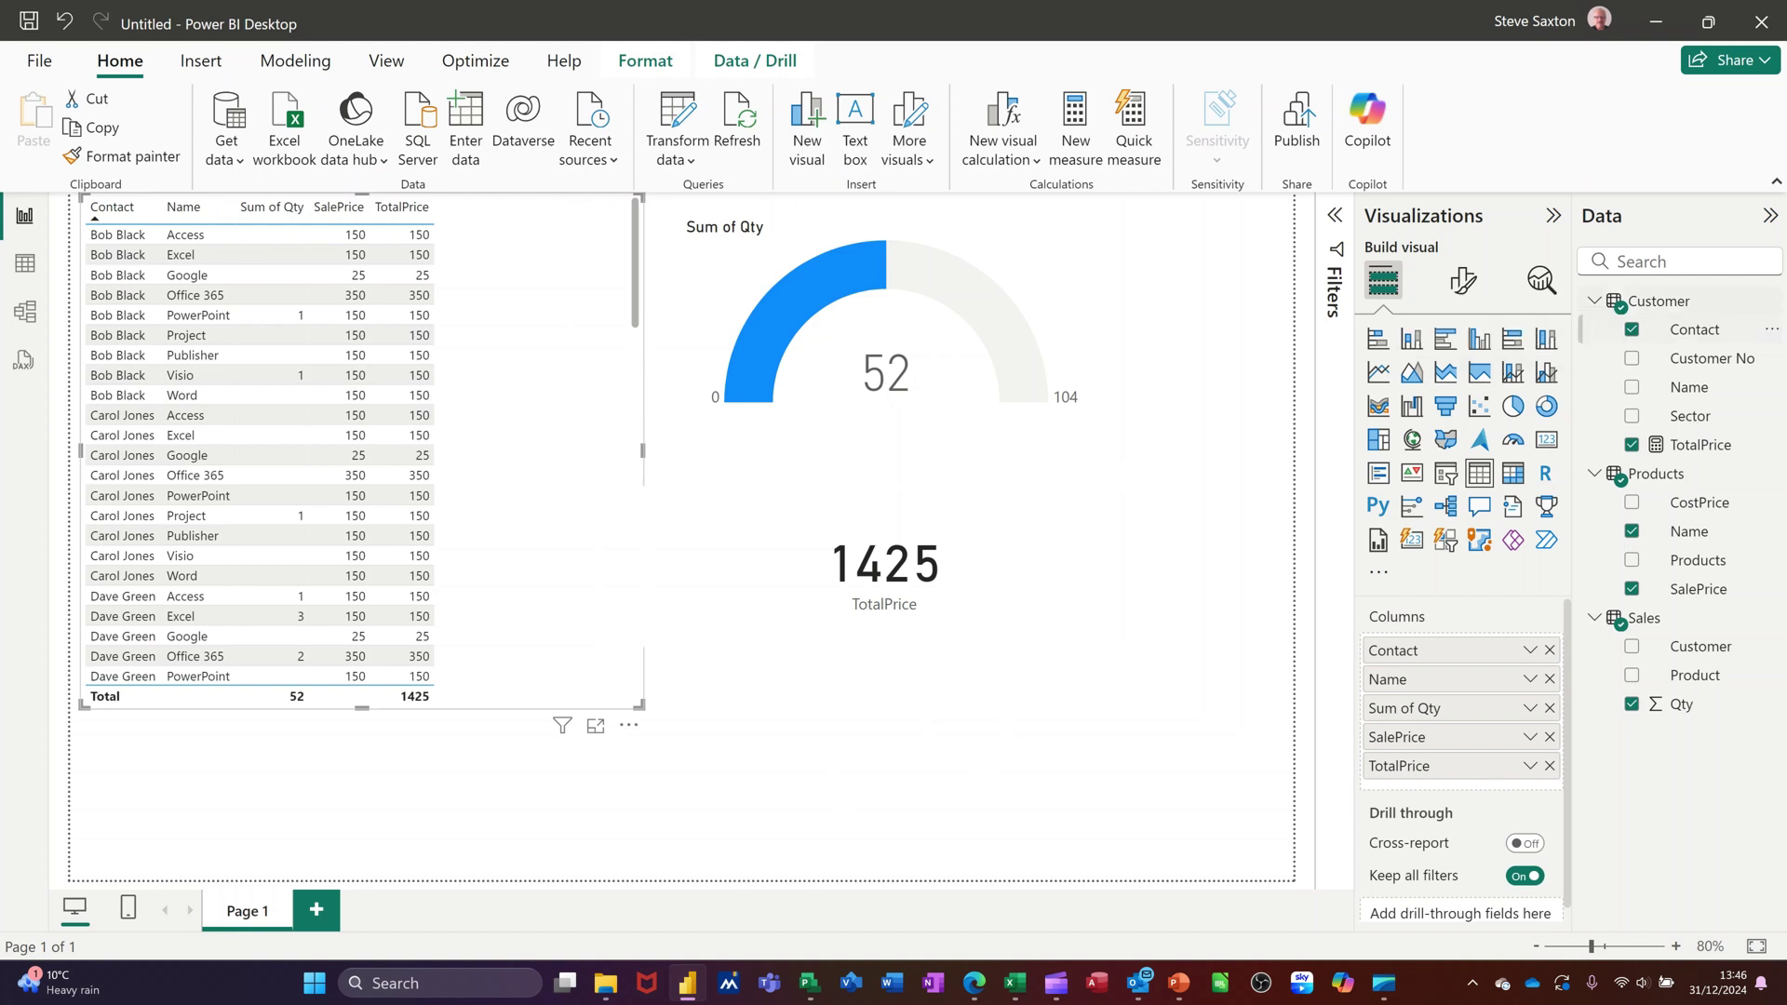
left_click(28, 364)
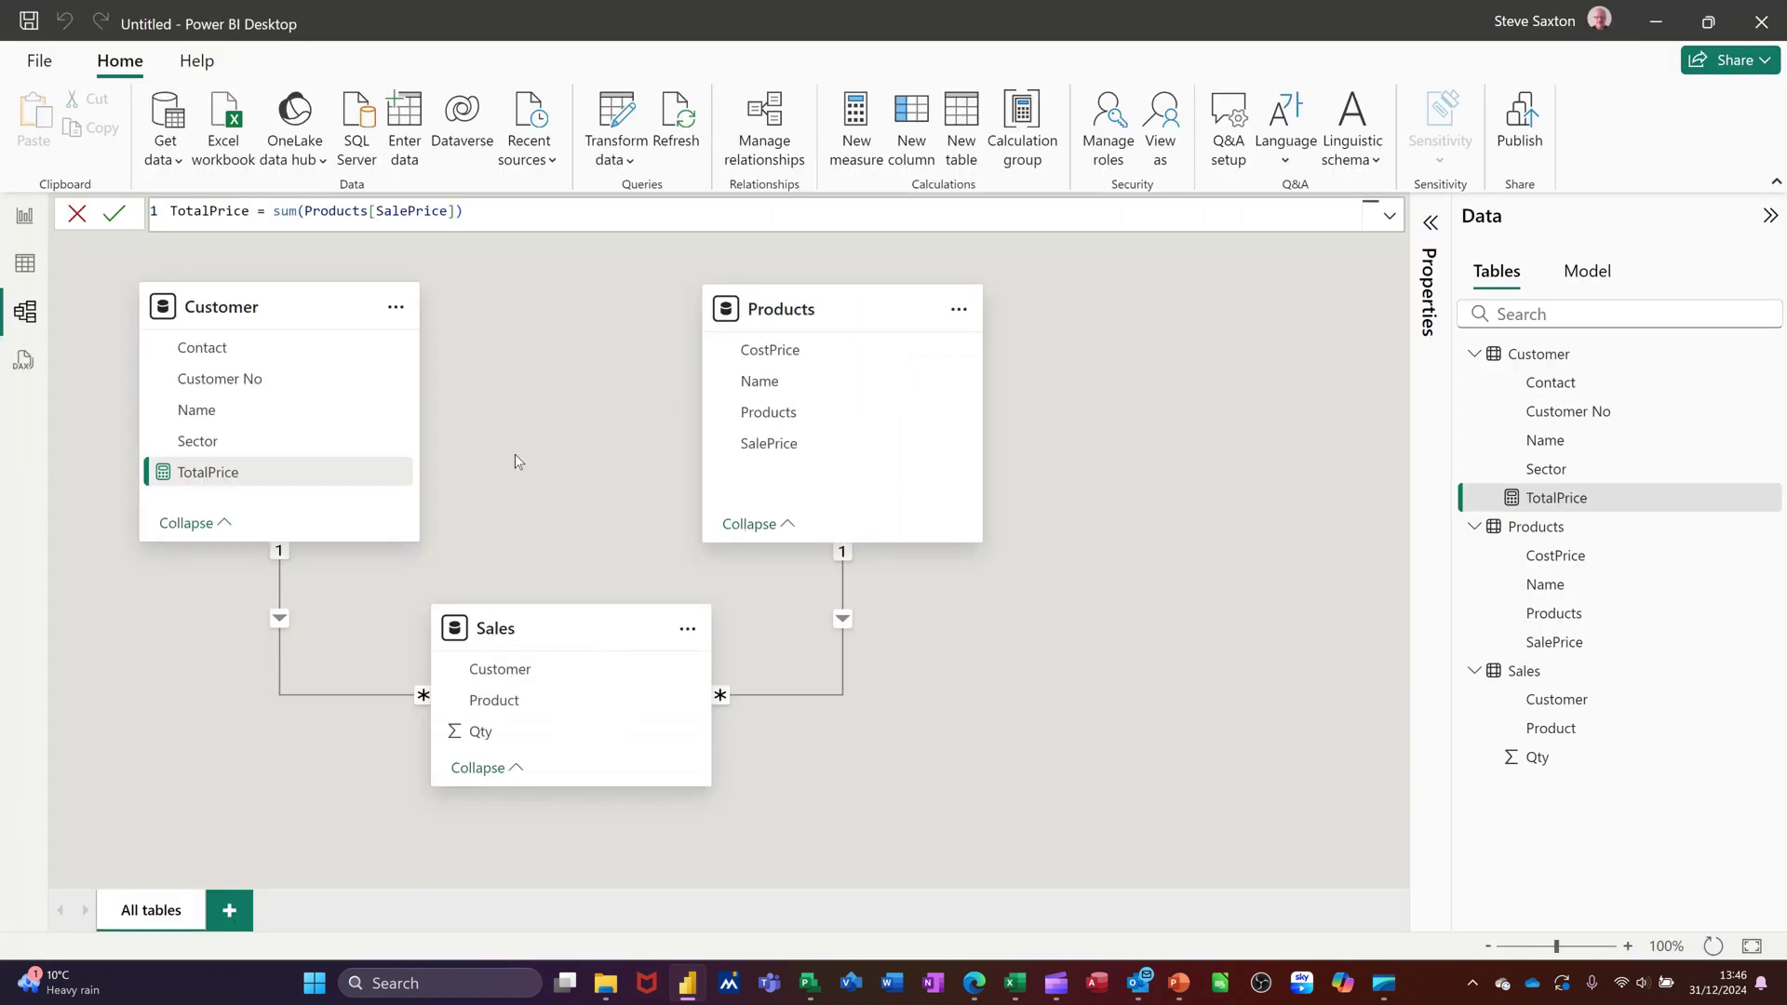
left_click(25, 217)
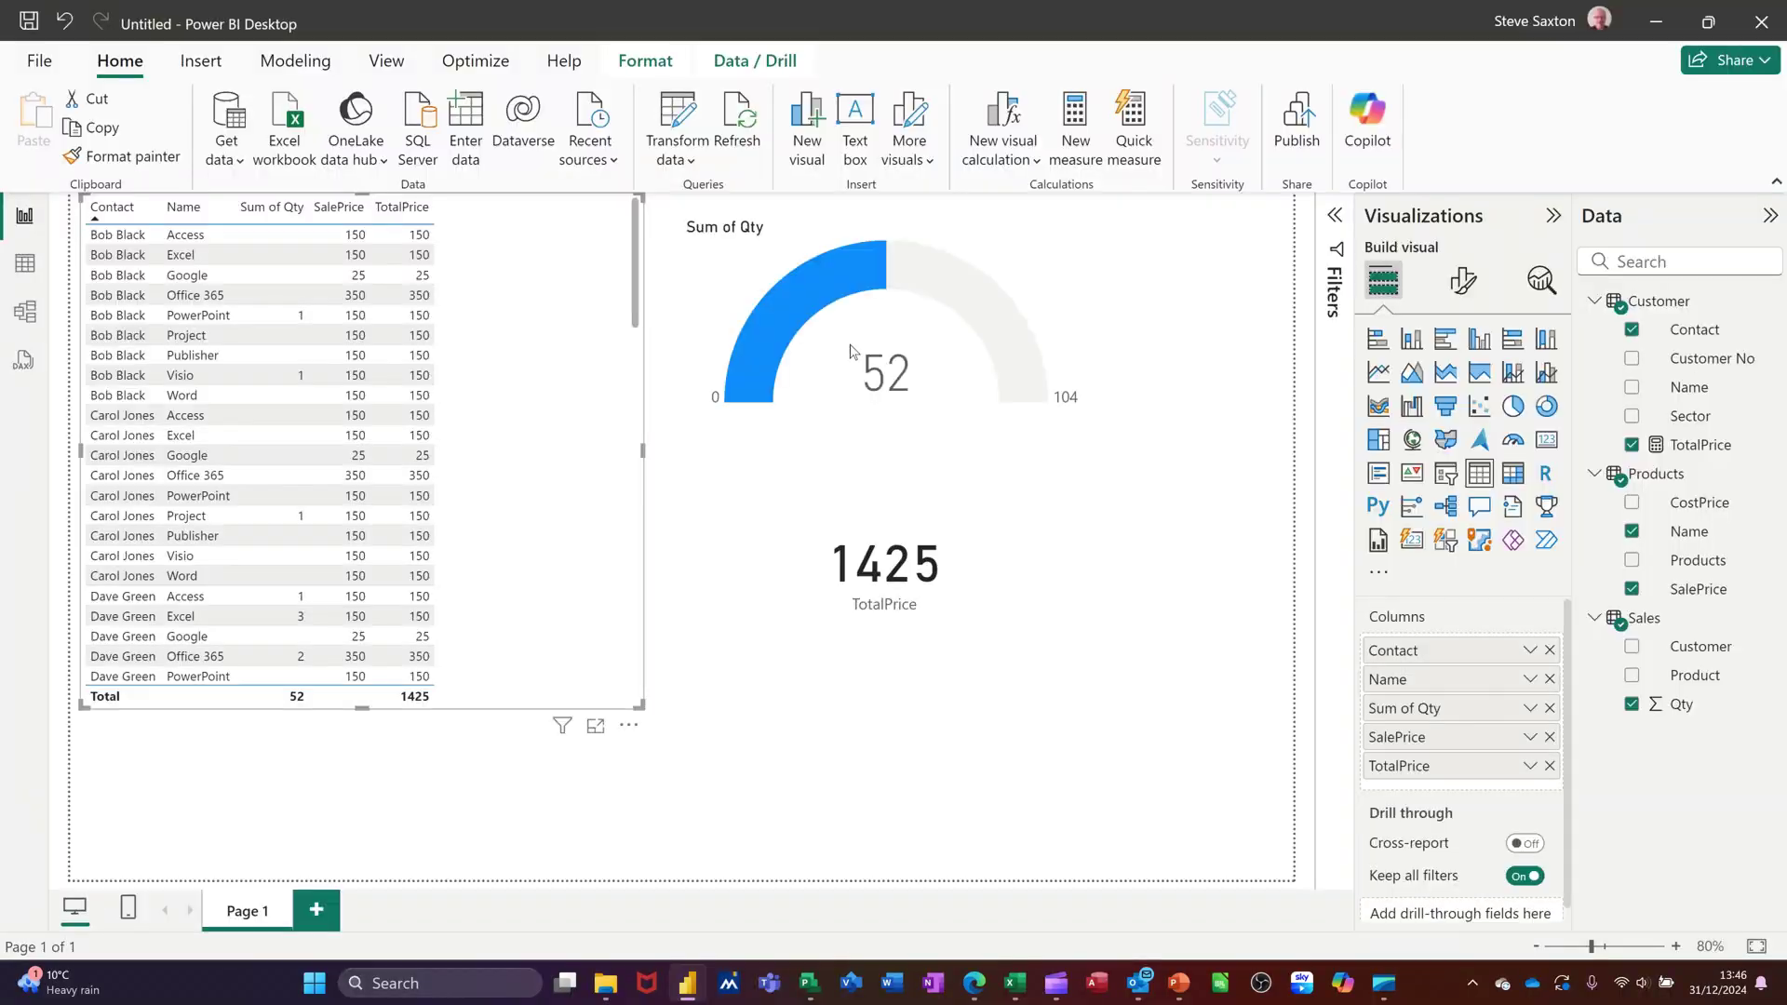